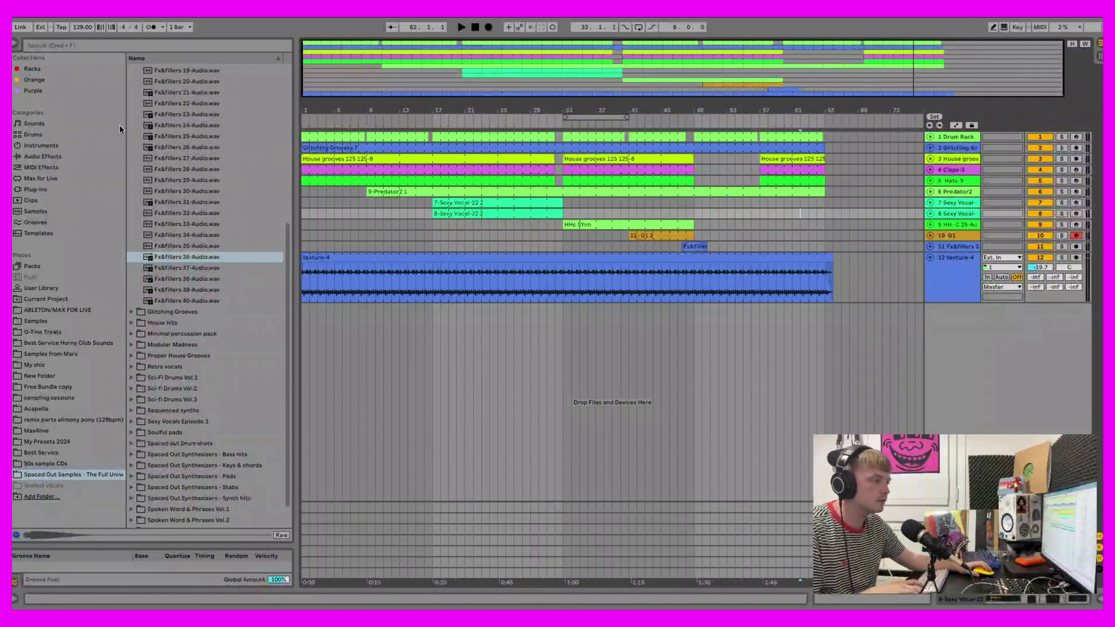
Step: Collapse the Effects & Fillers browser folder and readjust the browser panel width
left_click(450, 158)
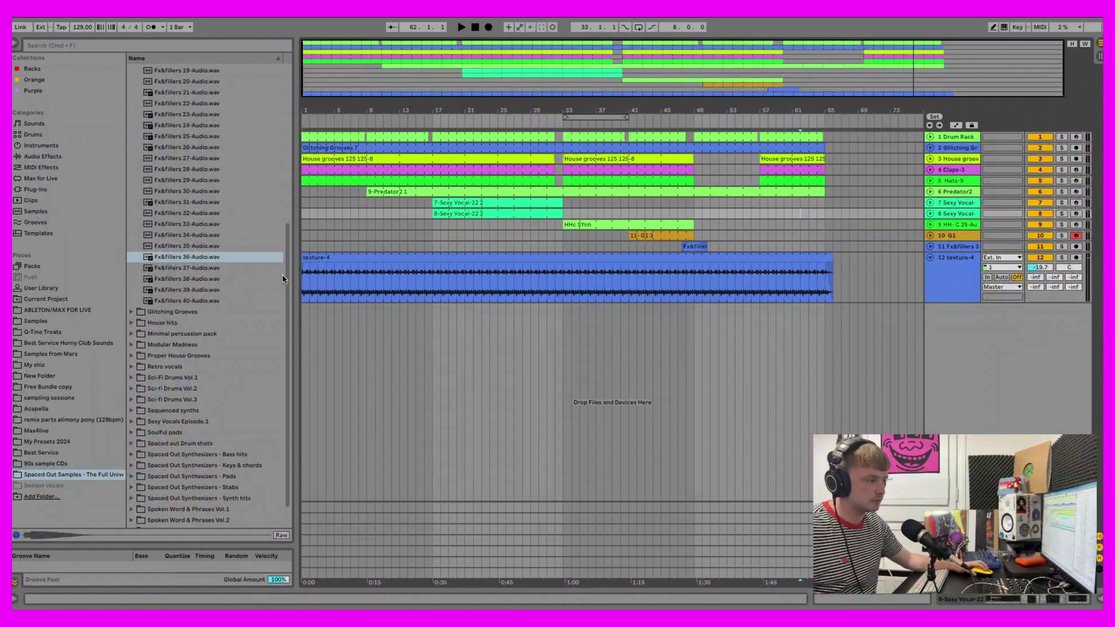
mouse_move(293, 277)
left_mouse_down()
mouse_move(236, 277)
mouse_move(279, 276)
left_mouse_up()
scroll(130, 57, "up", 4)
scroll(132, 110, "up", 5)
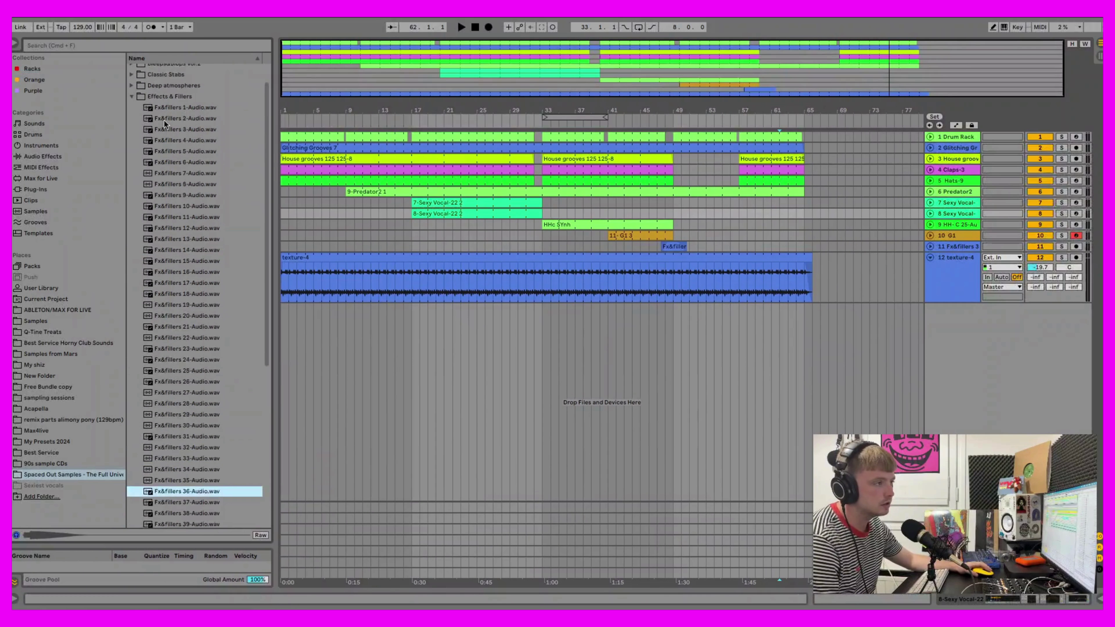
left_click(131, 124)
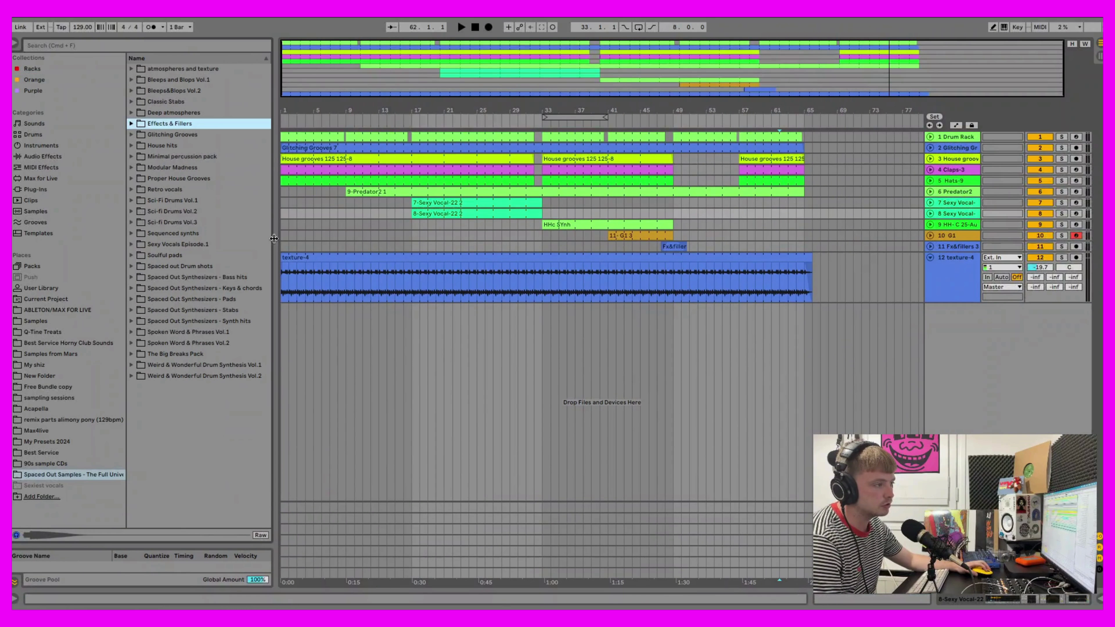
left_click_drag(274, 240, 288, 239)
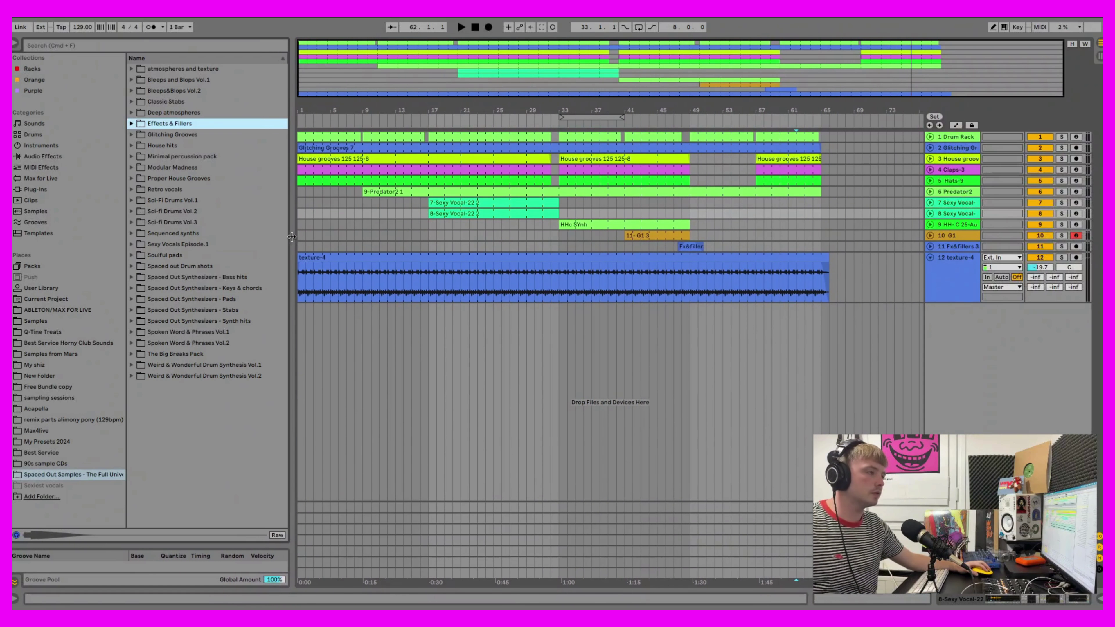
Step: Toggle the Glitching Grooves and texture-4 folds, then display the Predator2 track's device chain
left_click(930, 148)
left_click(930, 147)
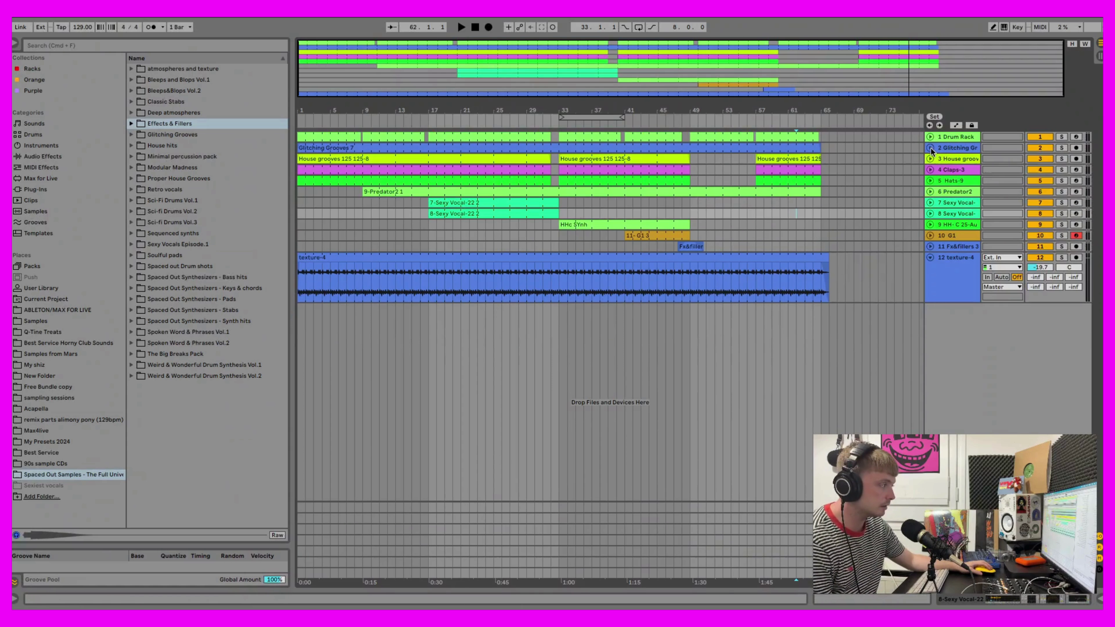
left_click(930, 258)
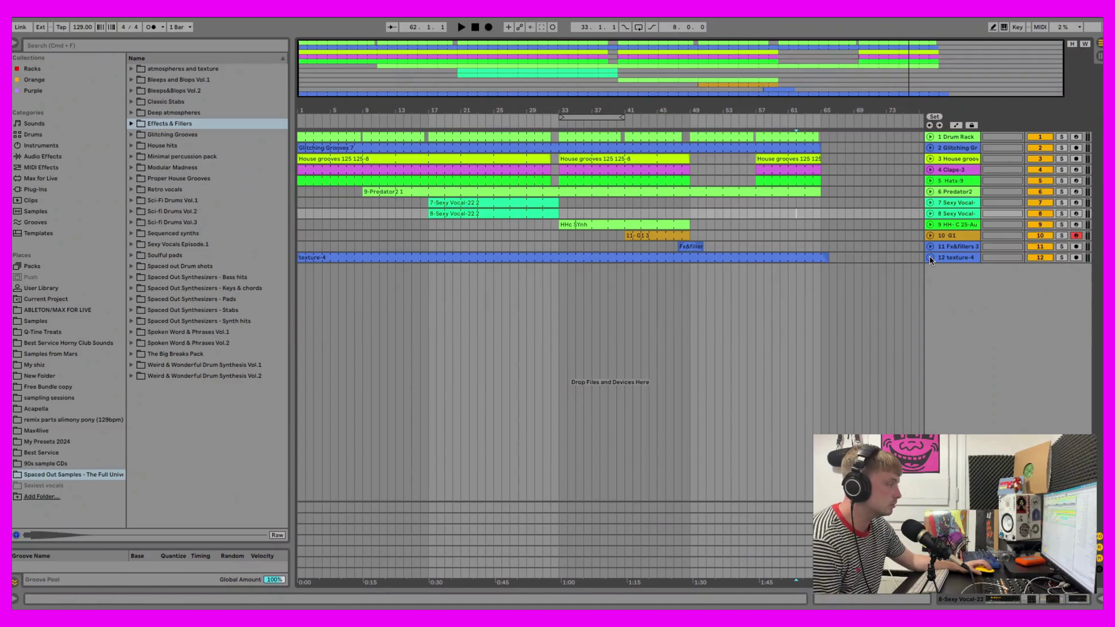
left_click(929, 258)
left_click(930, 258)
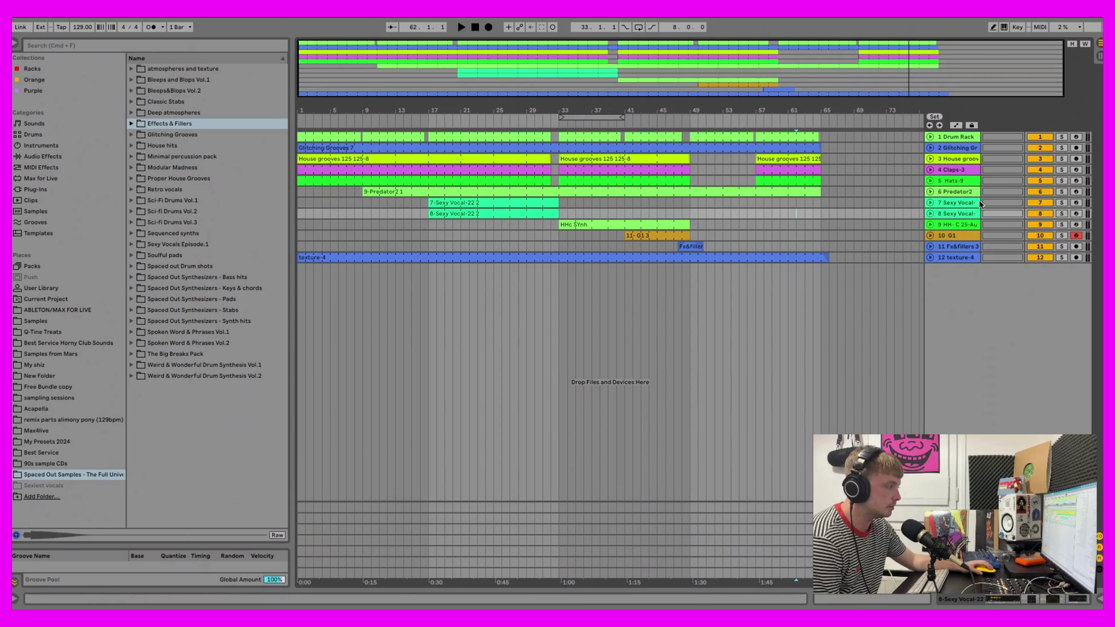
double_click(967, 192)
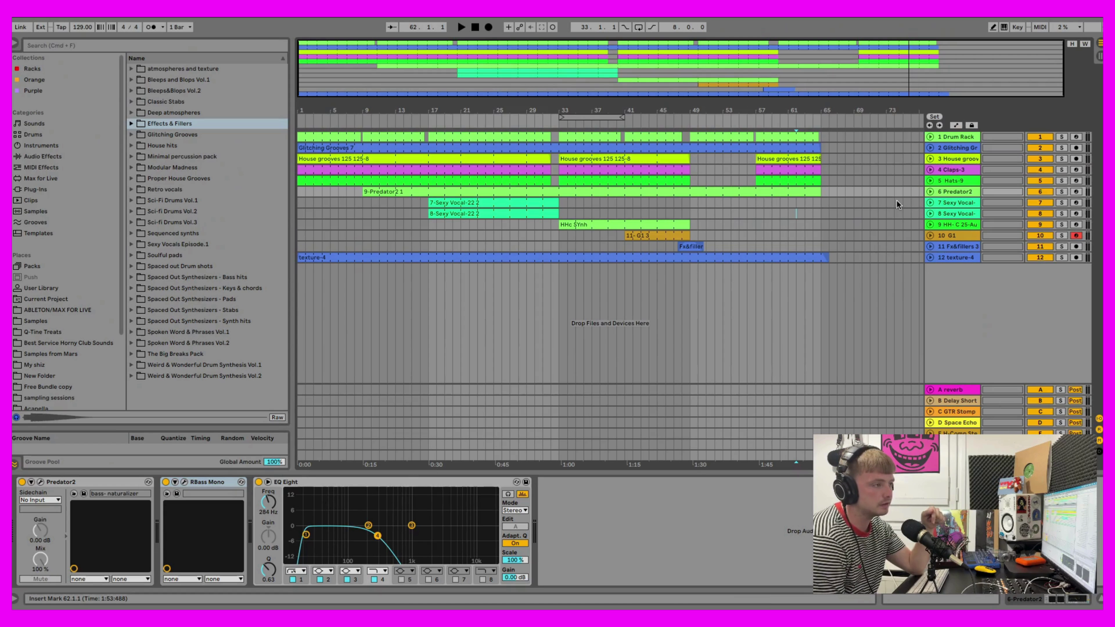
Step: Unfold and refold the Predator2 track twice, then peek at Session view and return
left_click(930, 192)
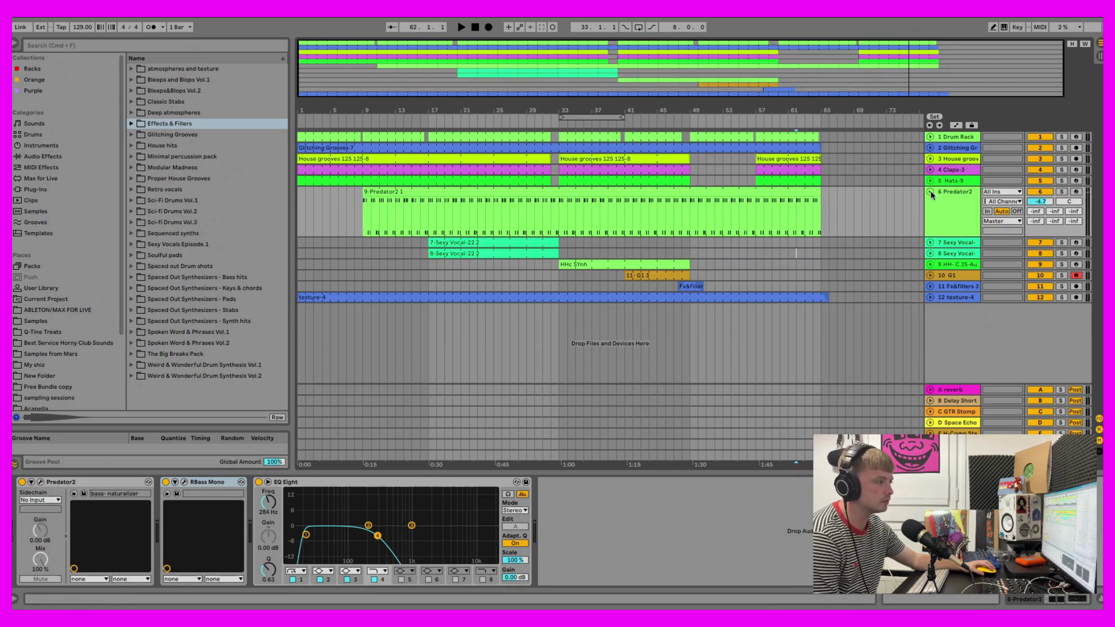
left_click(930, 192)
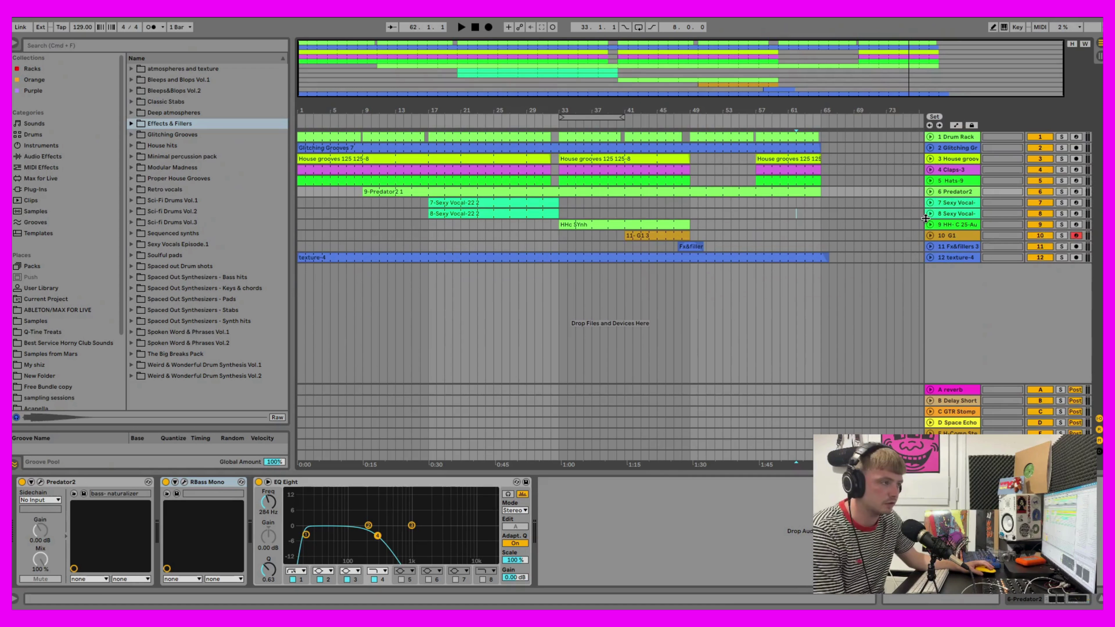
left_click(930, 192)
left_click(930, 192)
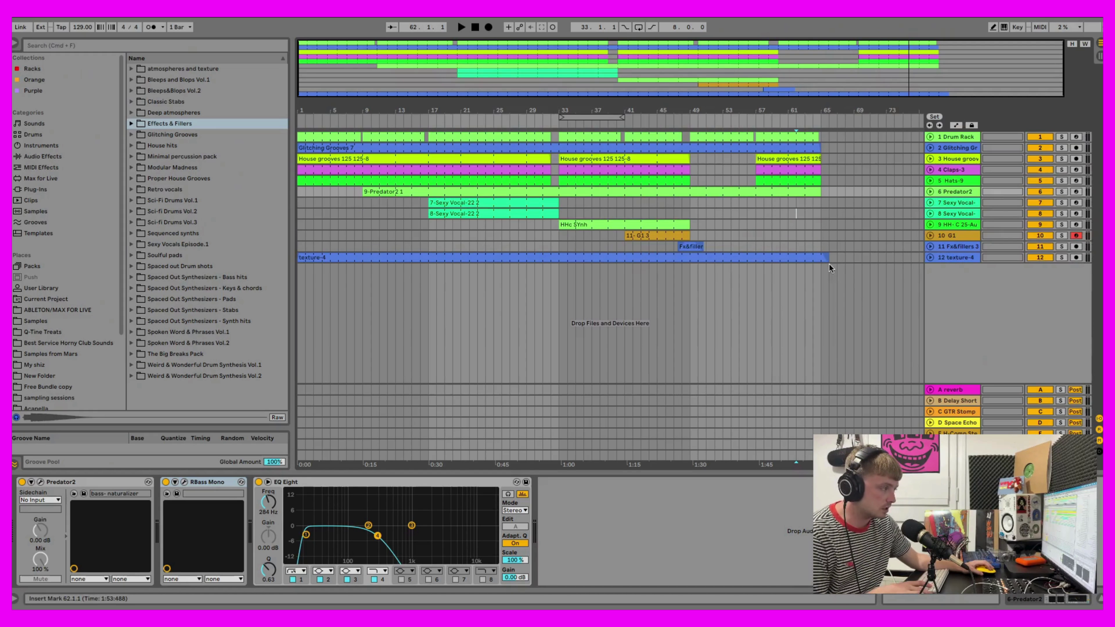
key("Tab")
key("Tab")
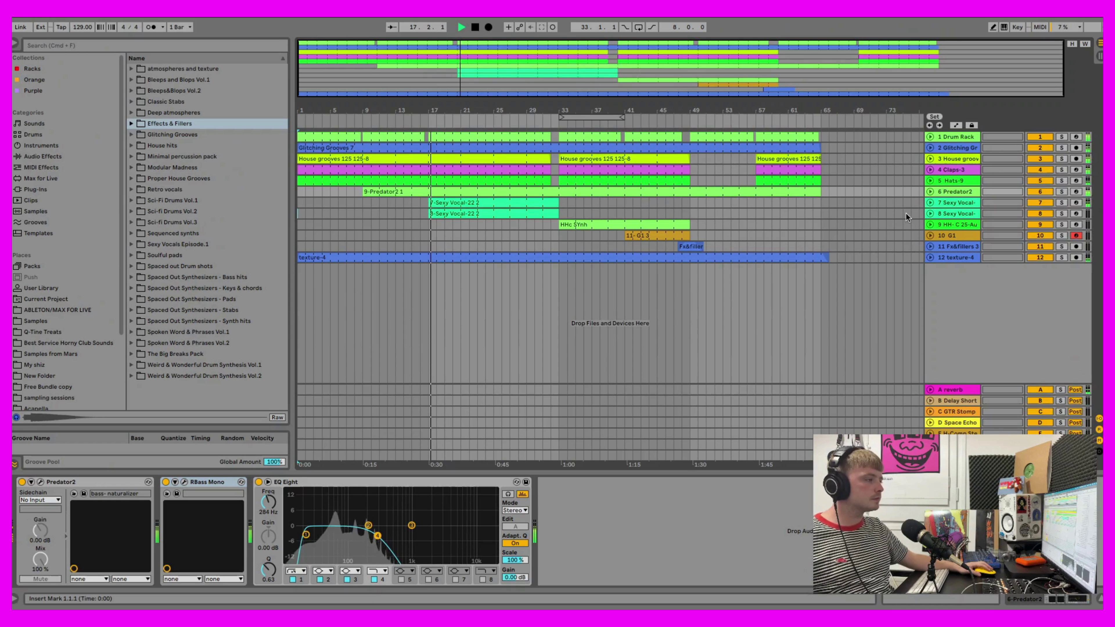
Step: Briefly expand the Sexy Vocal track and display its effect chain
left_click(930, 202)
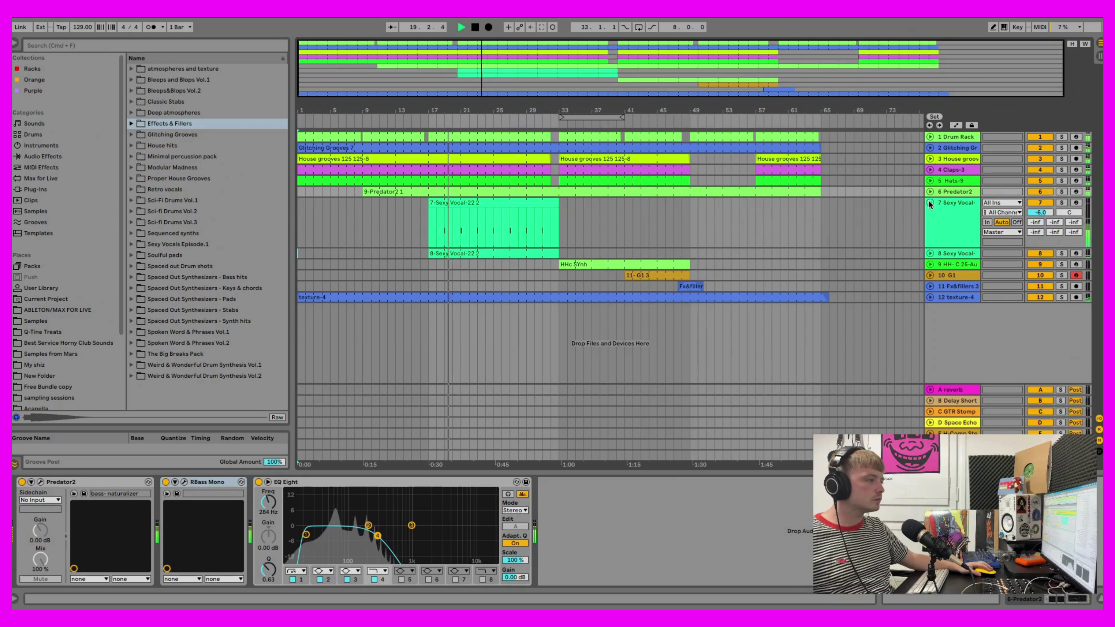
left_click(929, 202)
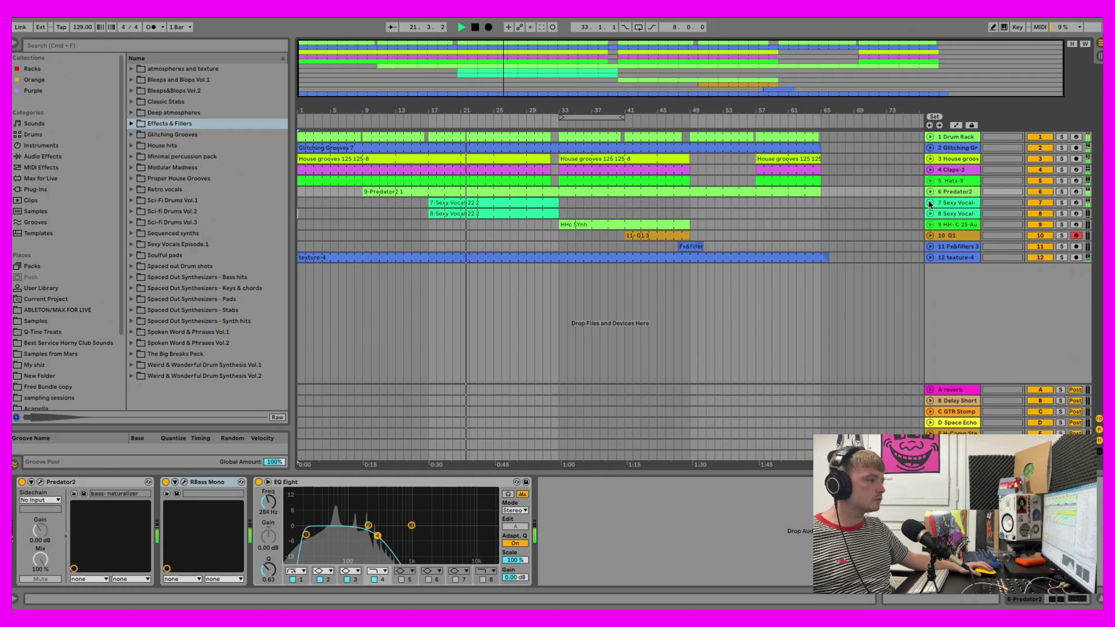
left_click(962, 204)
scroll(570, 527, "right", 5)
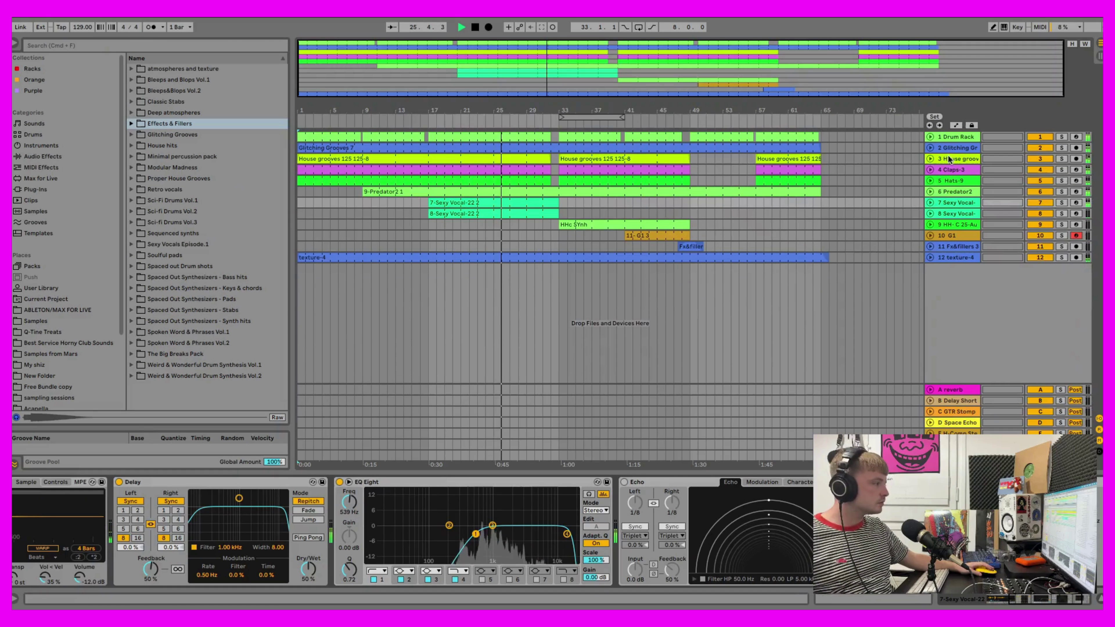
Step: Unfold House grooves, Claps-3, Hats-9, Predator2 and track 9, hiding the device panel
left_click(930, 148)
left_click(930, 198)
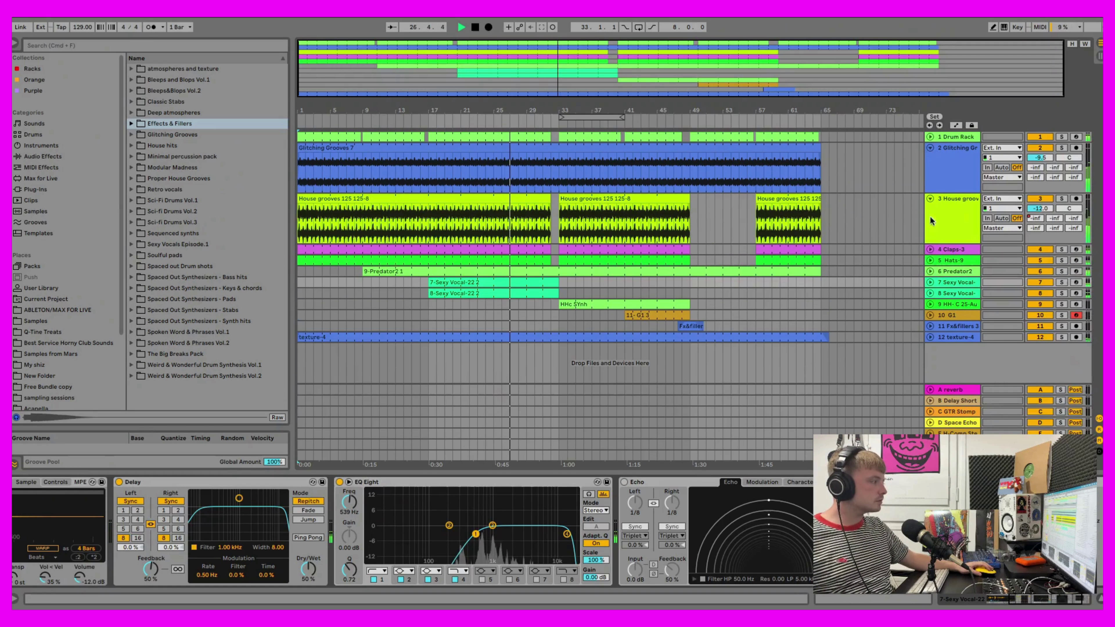
left_click(930, 249)
left_click(930, 300)
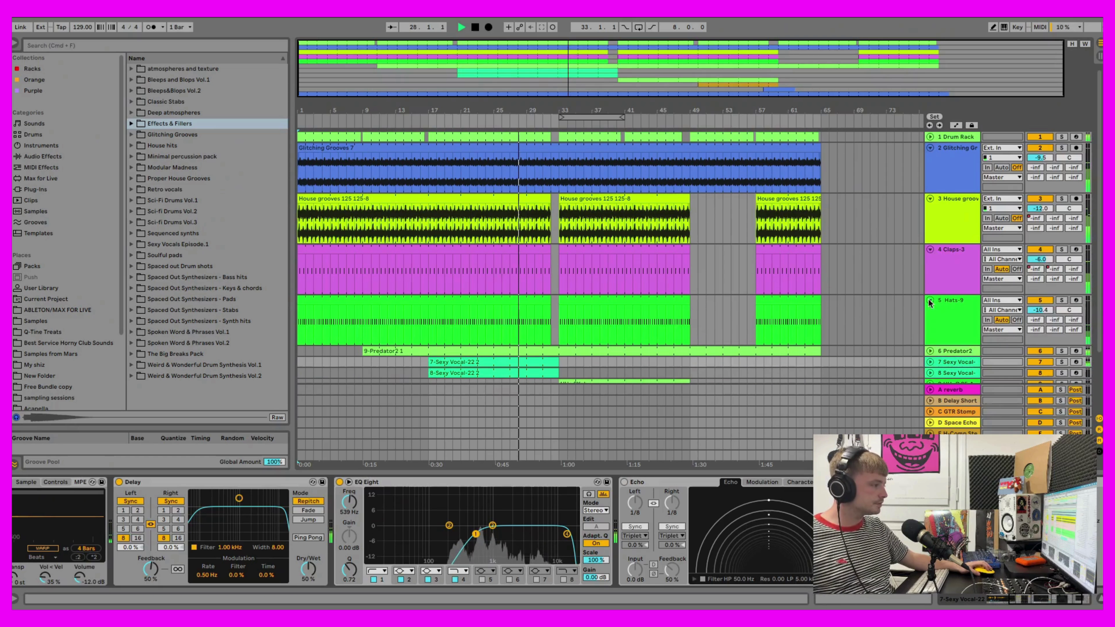
left_click(930, 351)
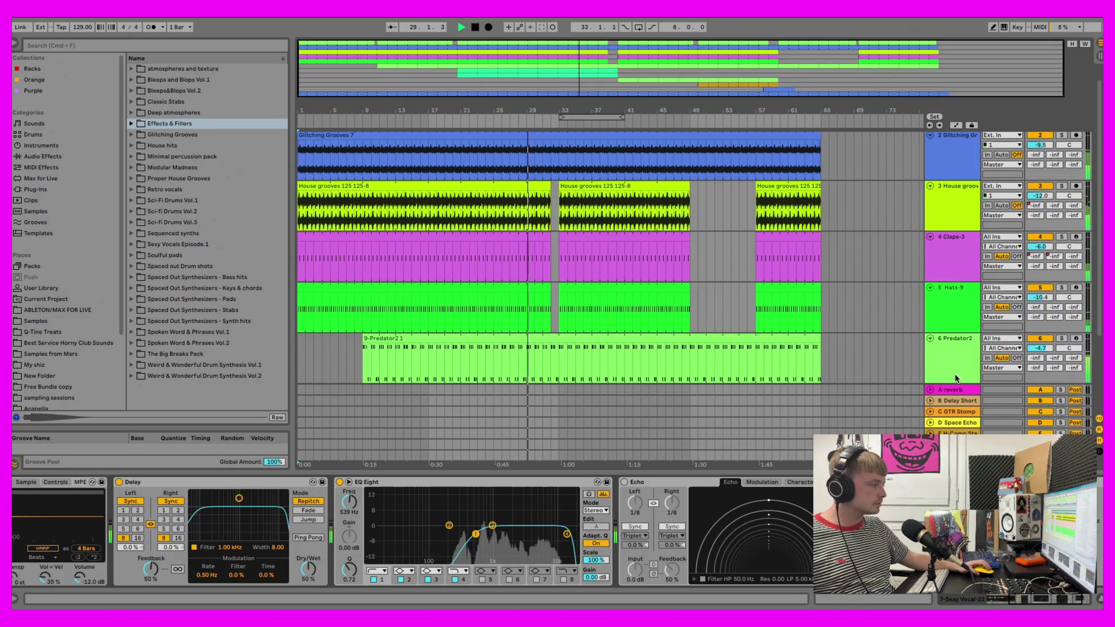
key("super+alt+l")
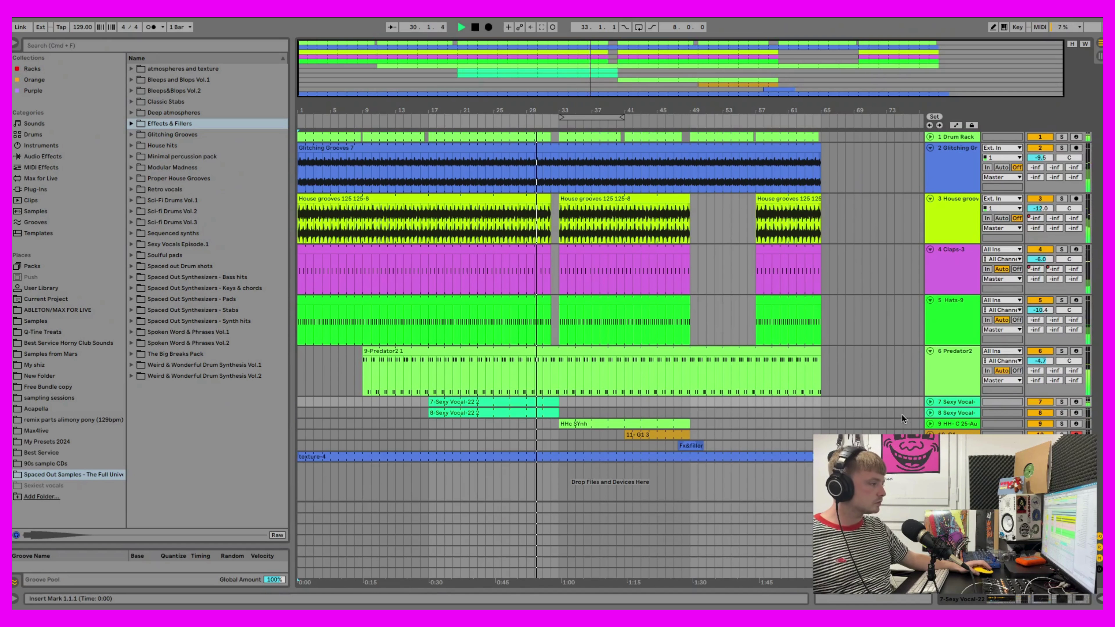
left_click(930, 423)
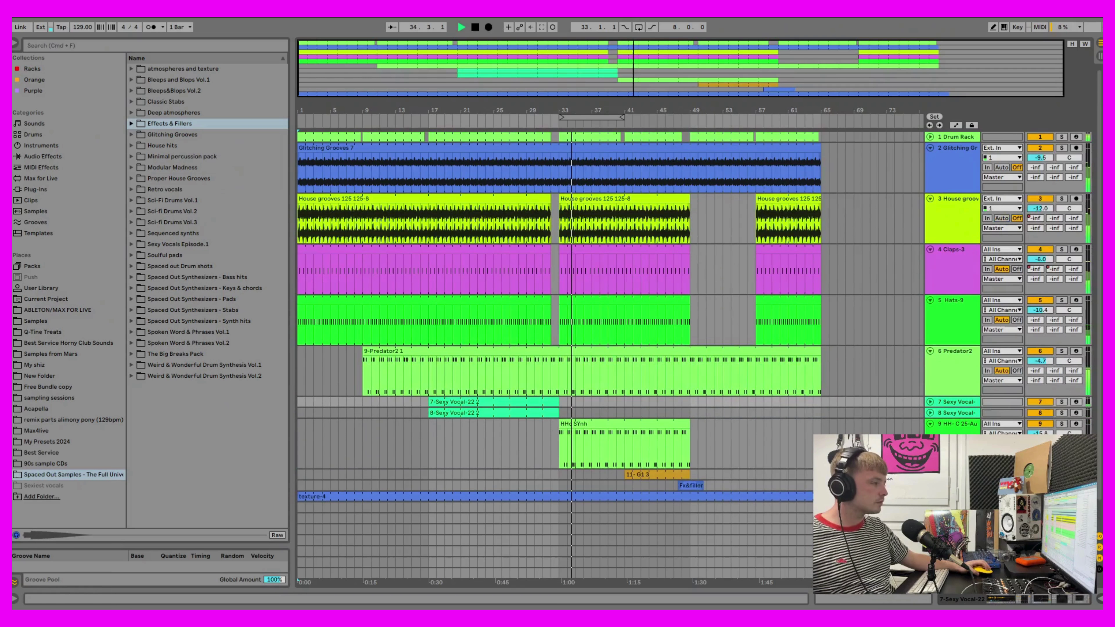
scroll(867, 432, "down", 2)
scroll(867, 433, "up", 2)
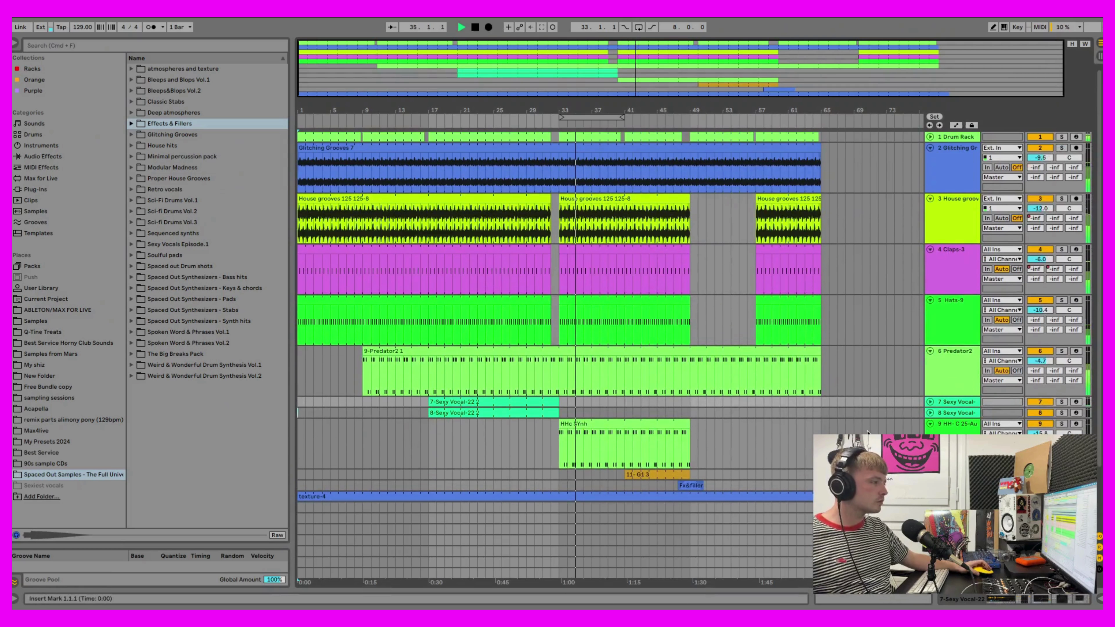
left_click(930, 148)
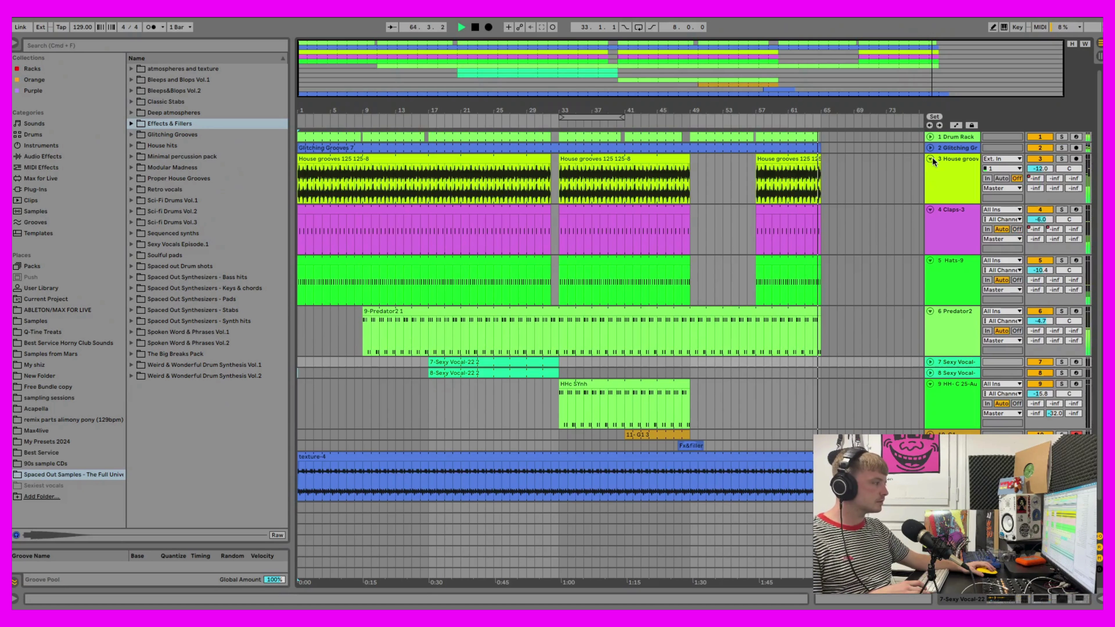
Step: Stop playback, fold the six expanded tracks, widen the browser and zoom out slightly
left_click(475, 28)
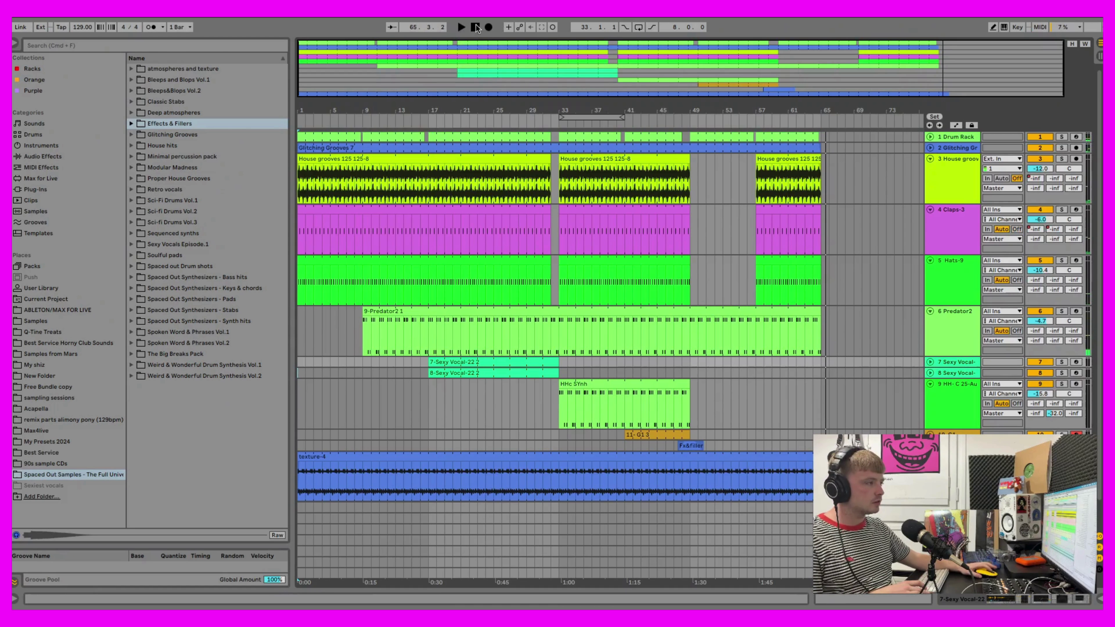
left_click(929, 159)
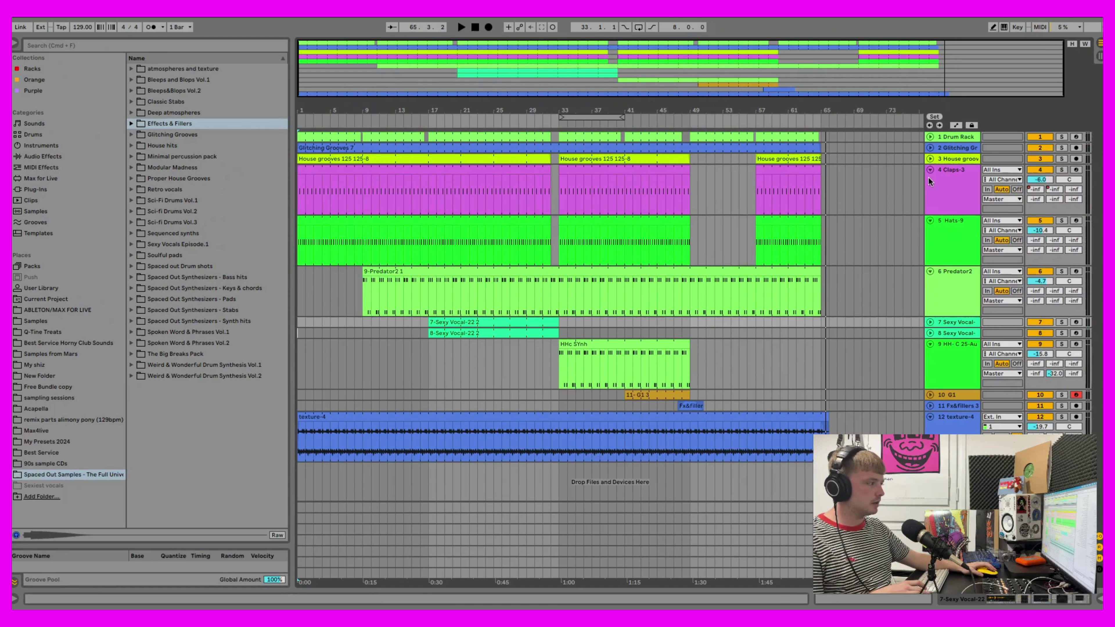
left_click(930, 170)
left_click(930, 180)
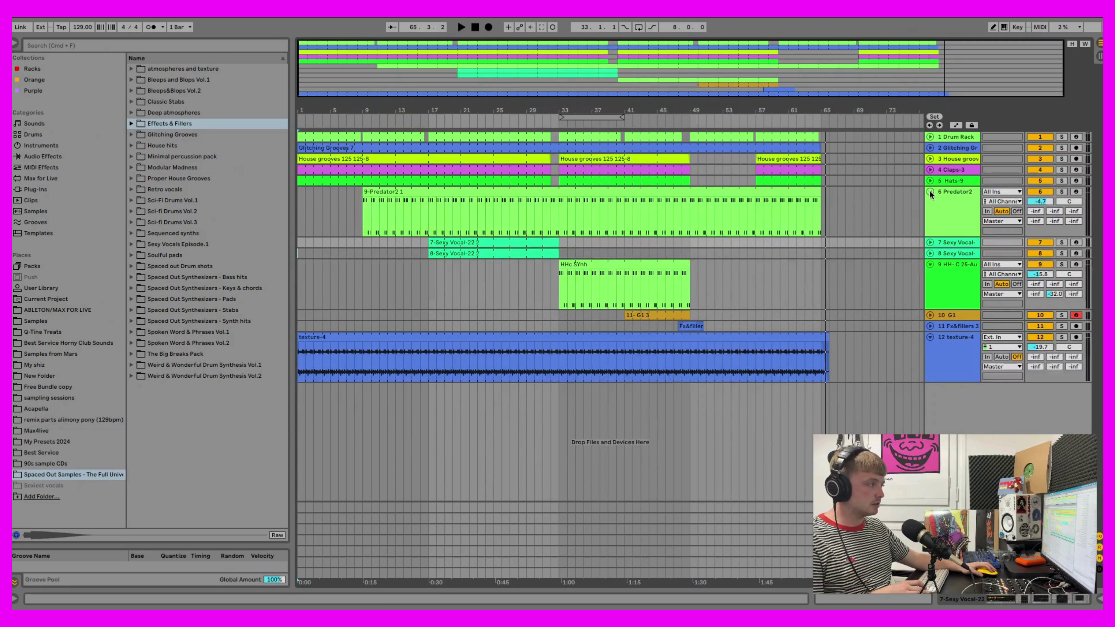
left_click(930, 191)
left_click(930, 225)
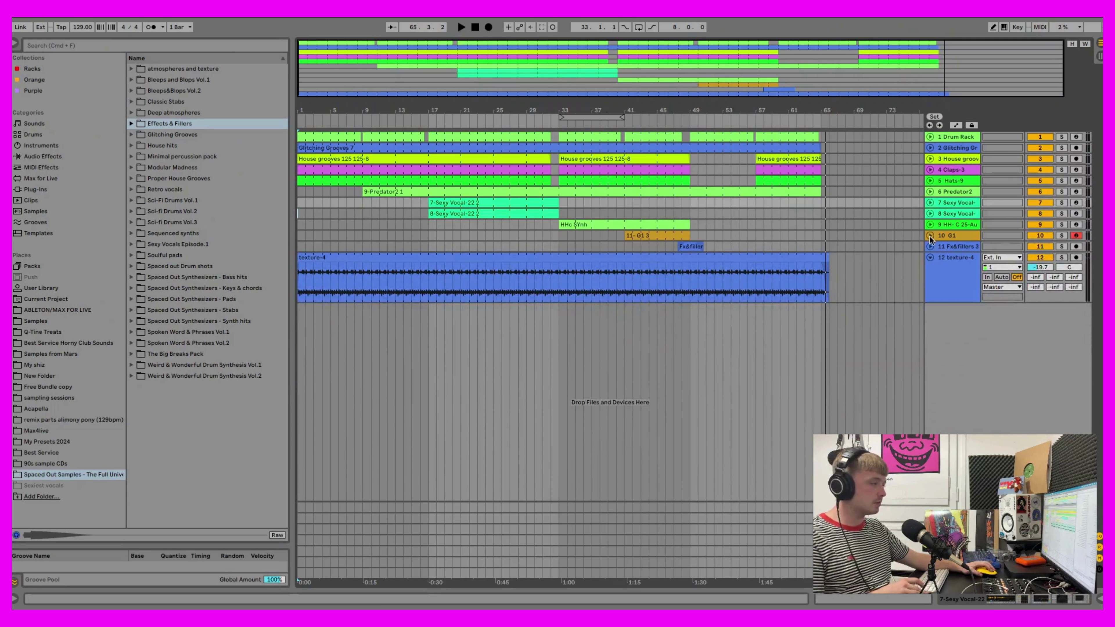
left_click(930, 258)
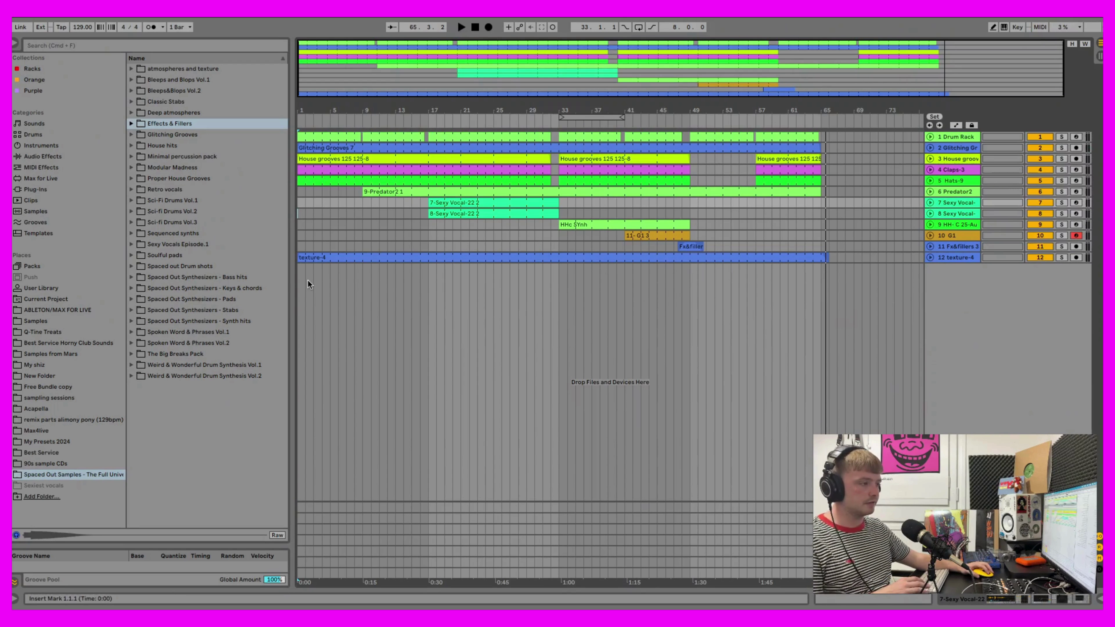
mouse_move(291, 278)
left_mouse_down()
mouse_move(325, 275)
mouse_move(307, 270)
left_mouse_up()
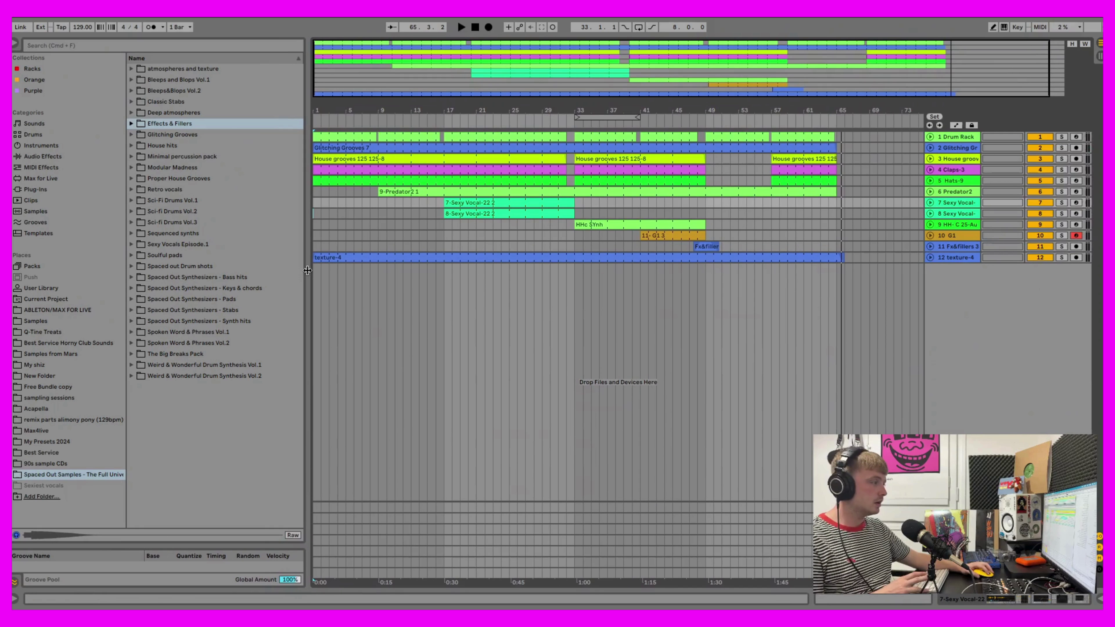
left_click_drag(707, 76, 707, 82)
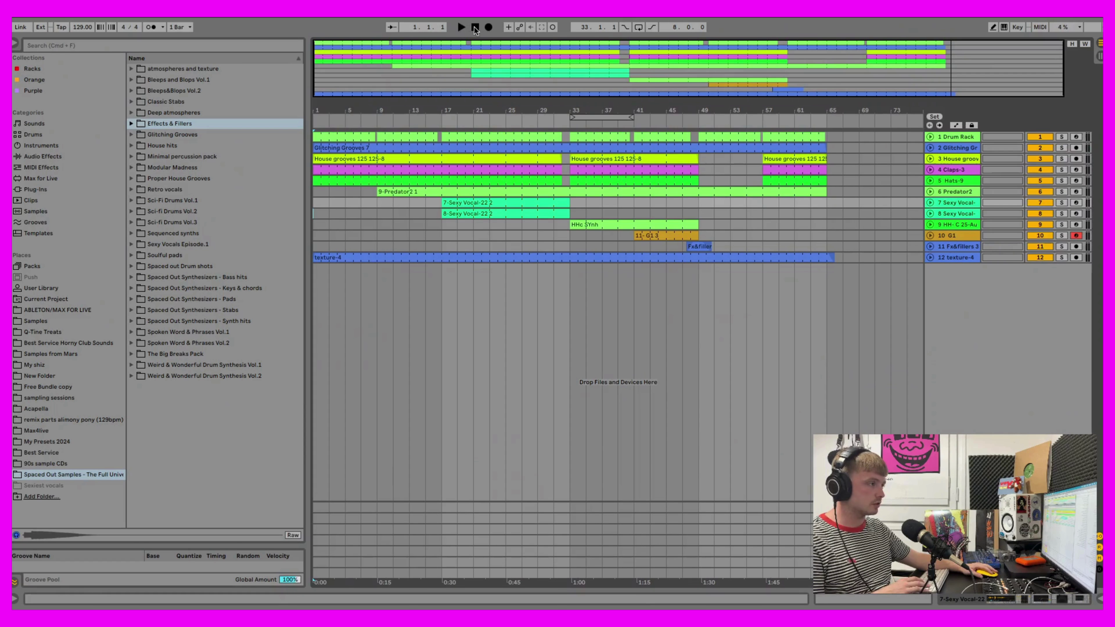
Step: Show and solo the Drum Rack track, unfold it and stop playback
left_click(960, 136)
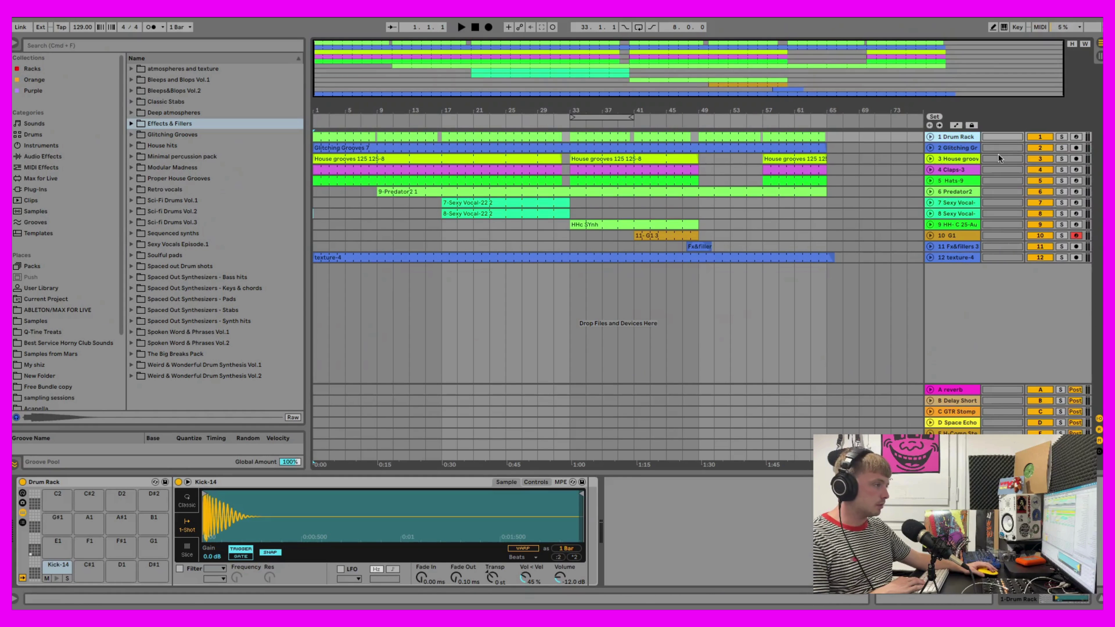
left_click(1062, 137)
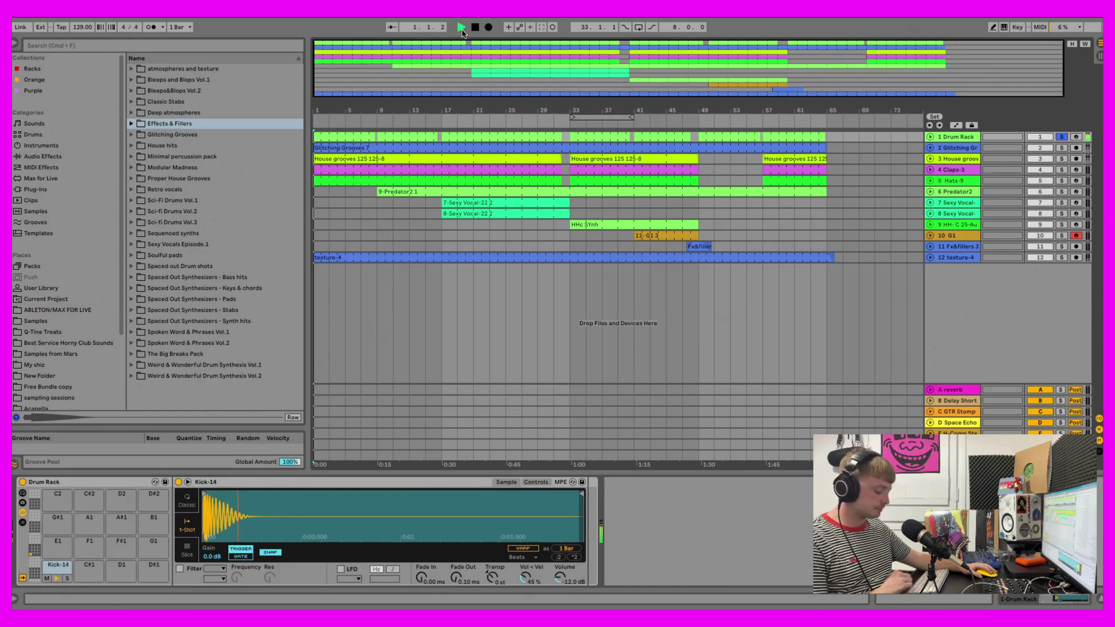
key("Right")
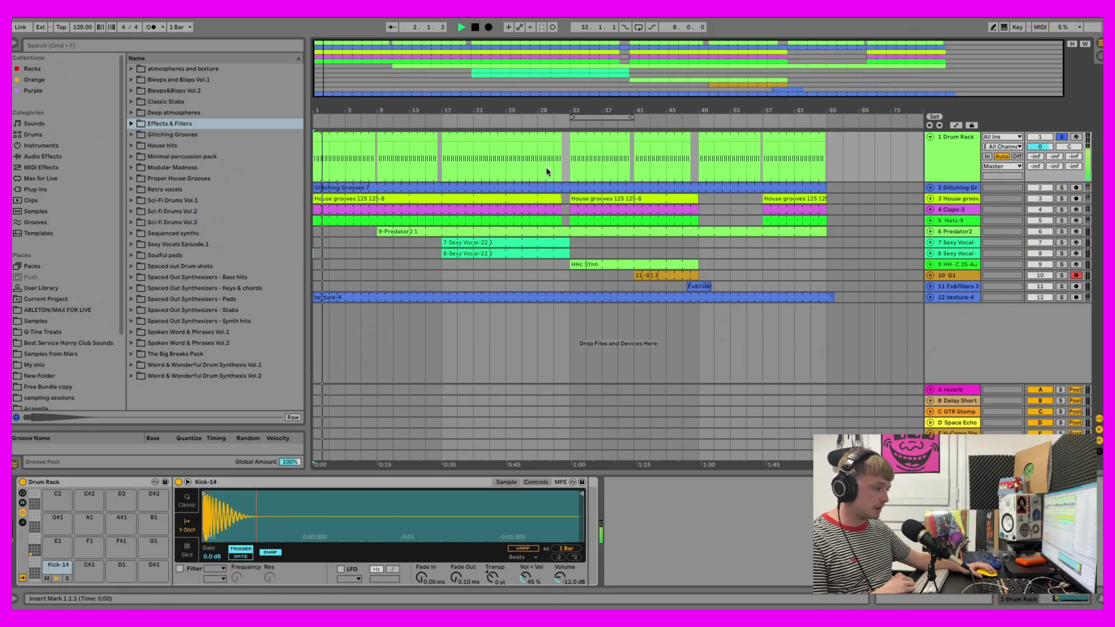
key("space")
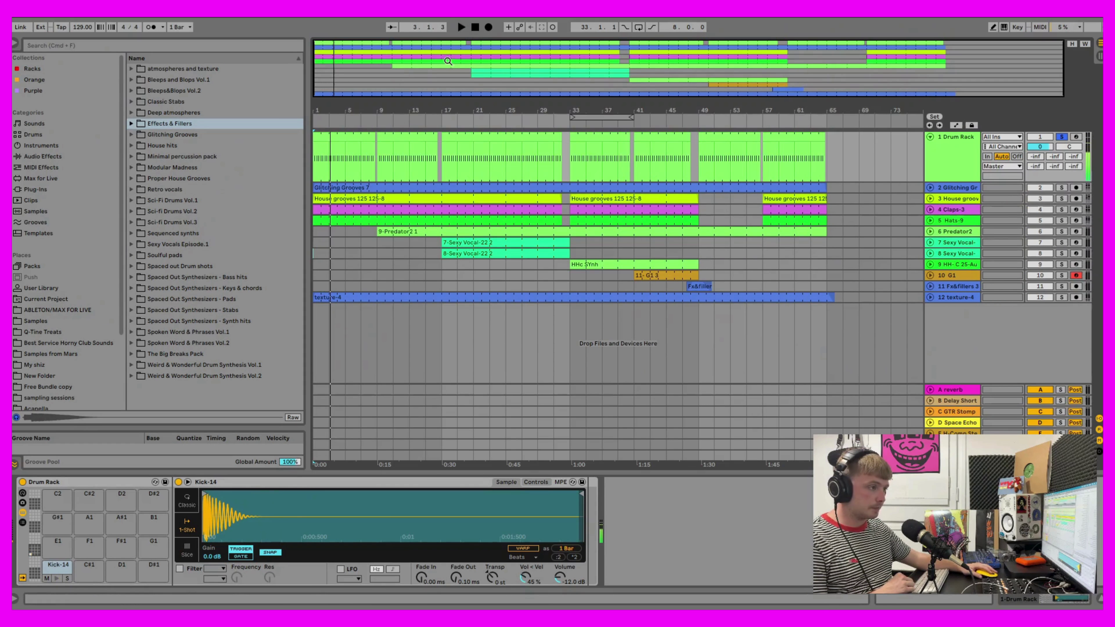
Step: Audition Kick-1 through Kick-11 in Spaced out Drum shots > Kick, then close the Kick folder
left_click(131, 266)
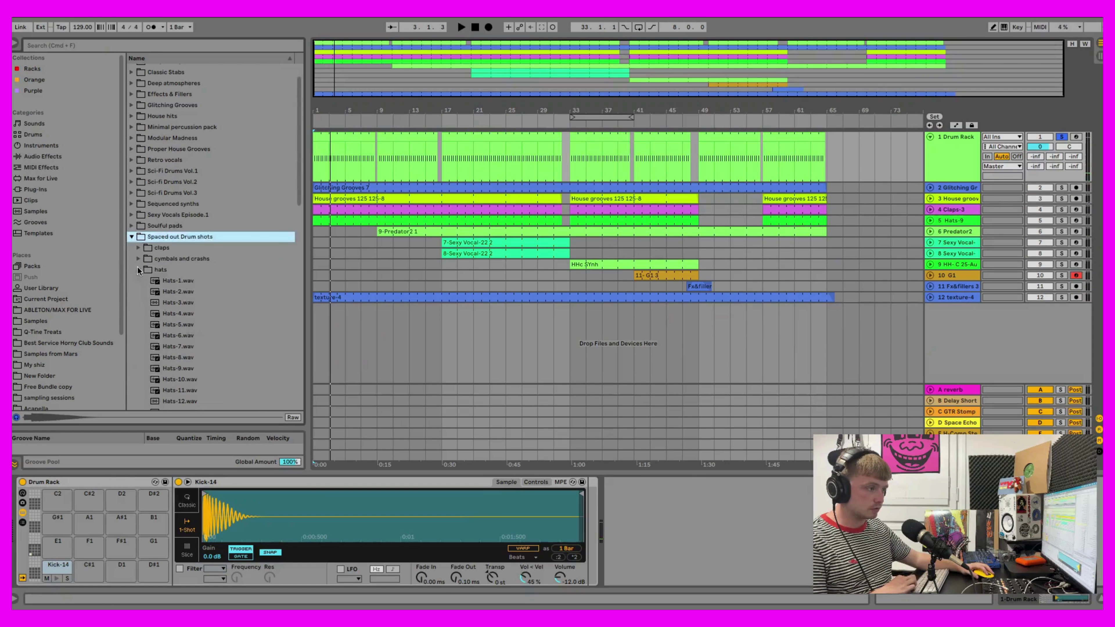
left_click(137, 269)
left_click(139, 280)
scroll(189, 264, "down", 3)
left_click(189, 236)
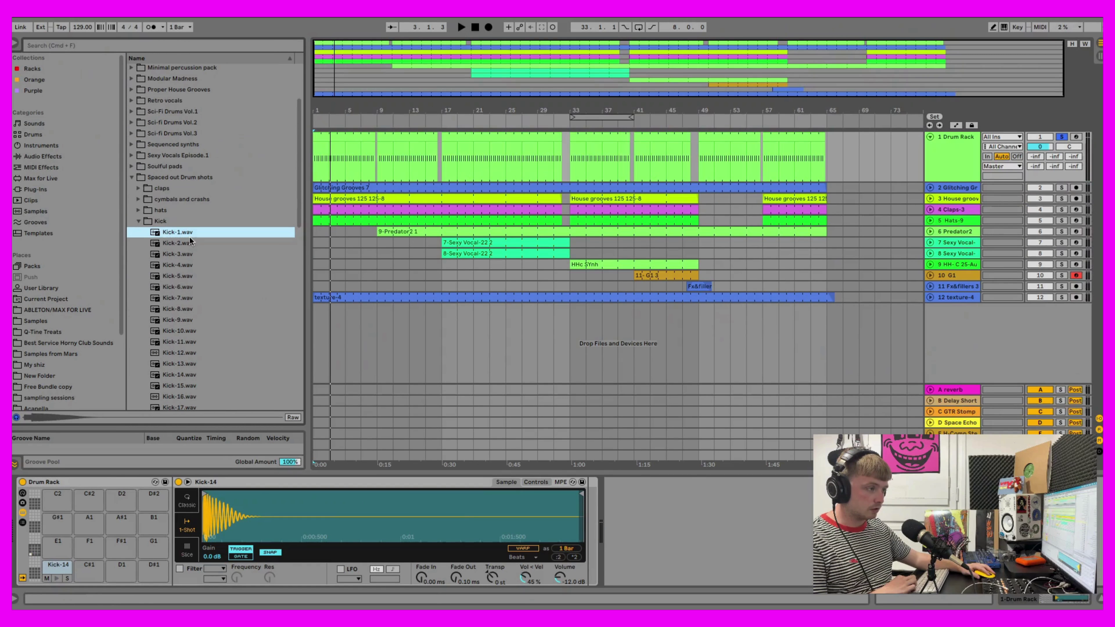
left_click(189, 241)
left_click(187, 254)
left_click(190, 265)
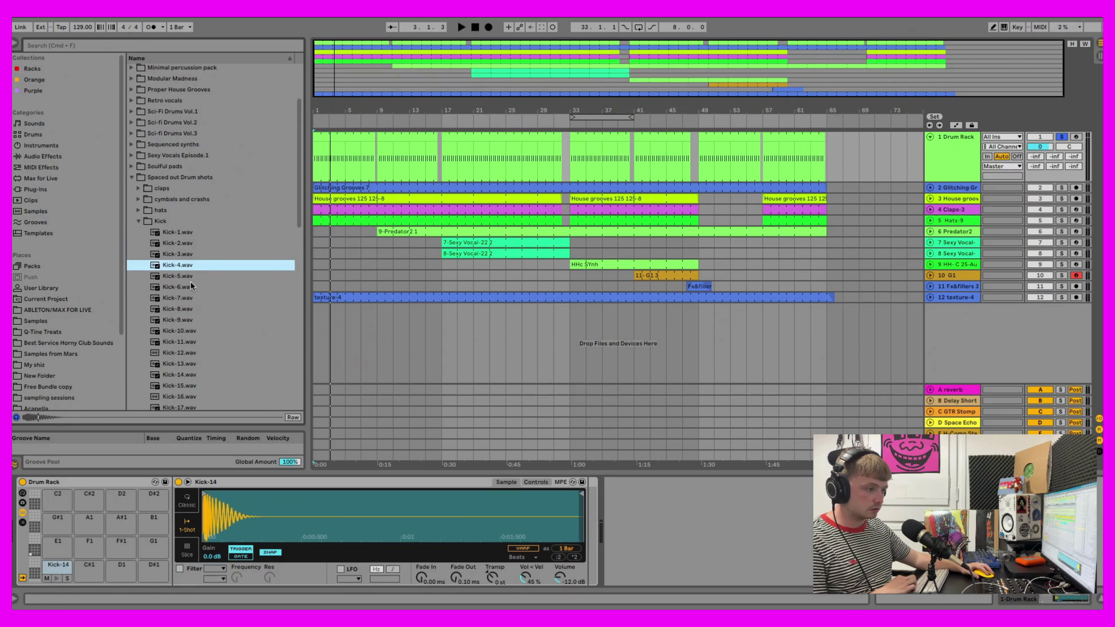
left_click(190, 280)
left_click(189, 288)
left_click(188, 298)
left_click(187, 310)
left_click(185, 320)
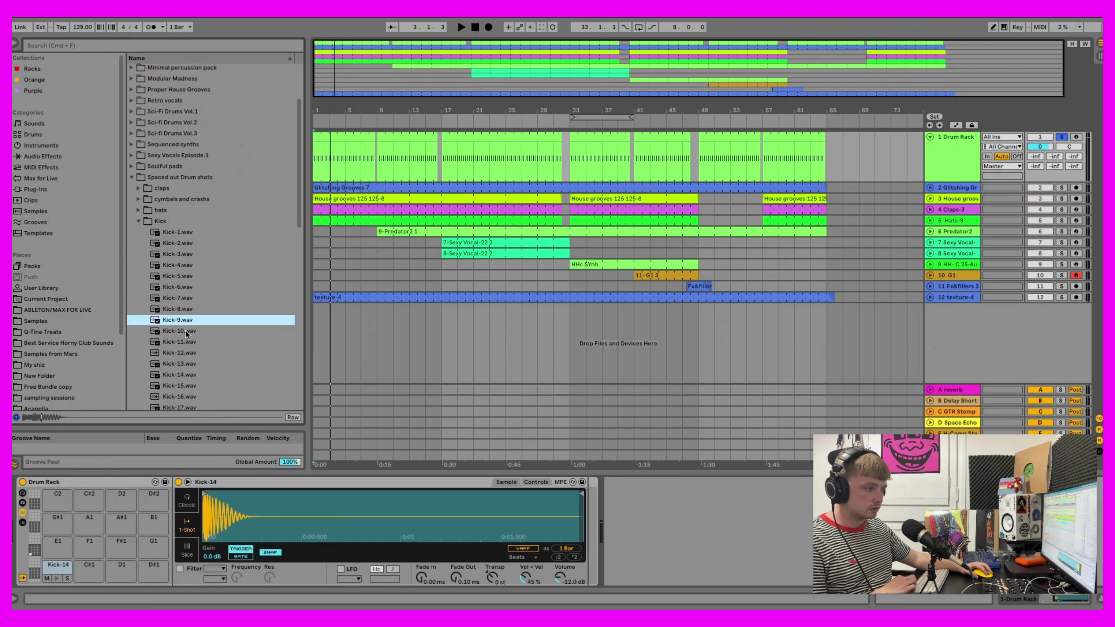
left_click(186, 332)
left_click(186, 342)
left_click(139, 221)
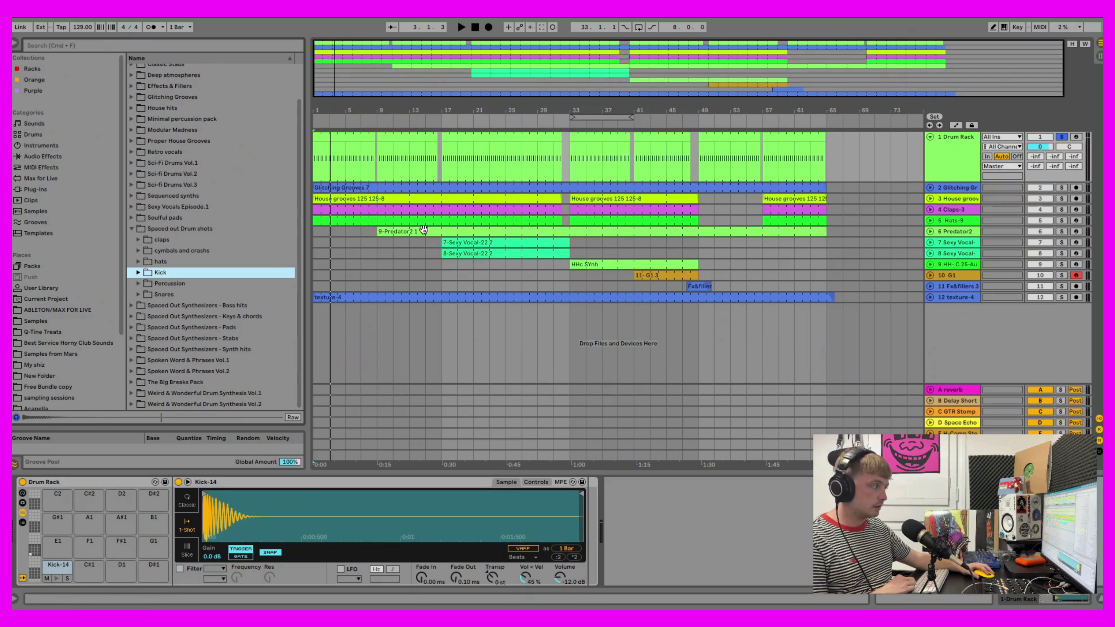
Step: Play the arrangement briefly from bar 1 and stop it
left_click(1059, 187)
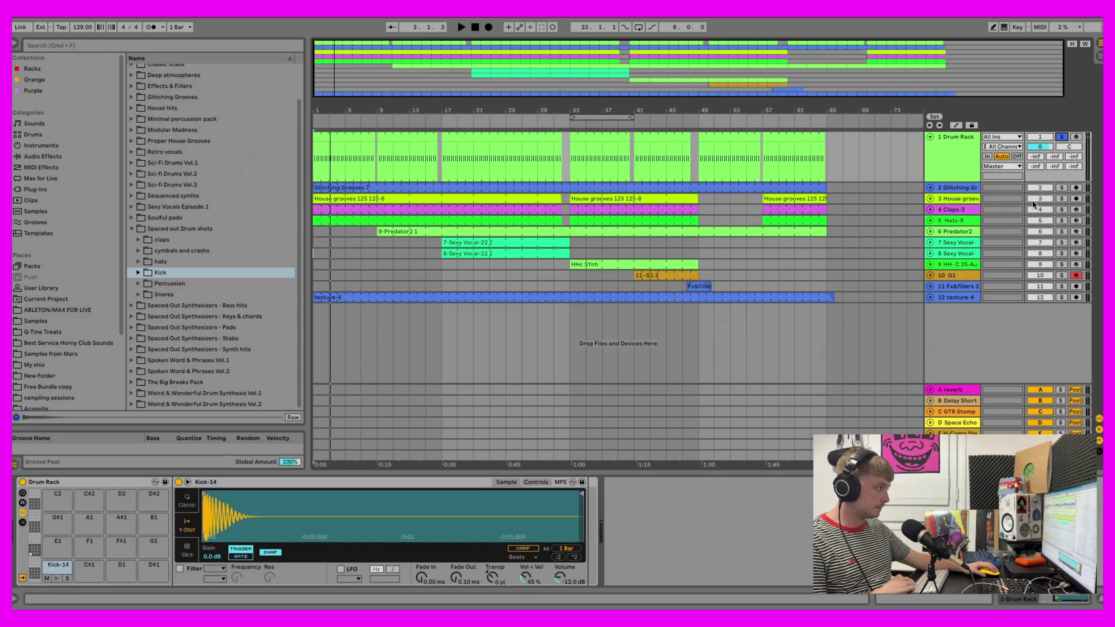
left_click(461, 27)
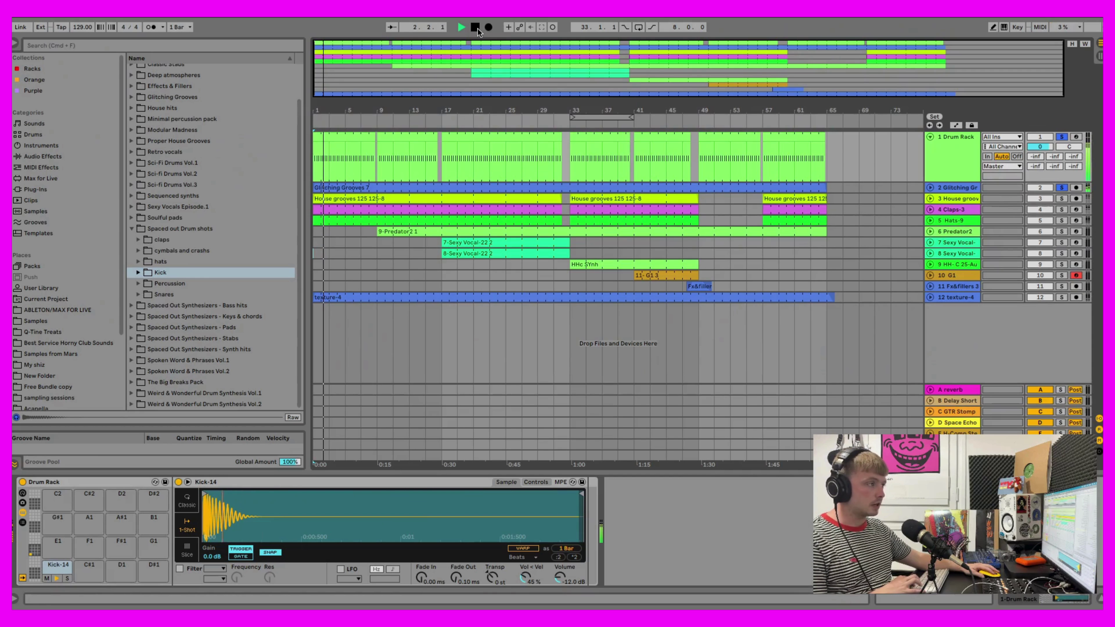
key("space")
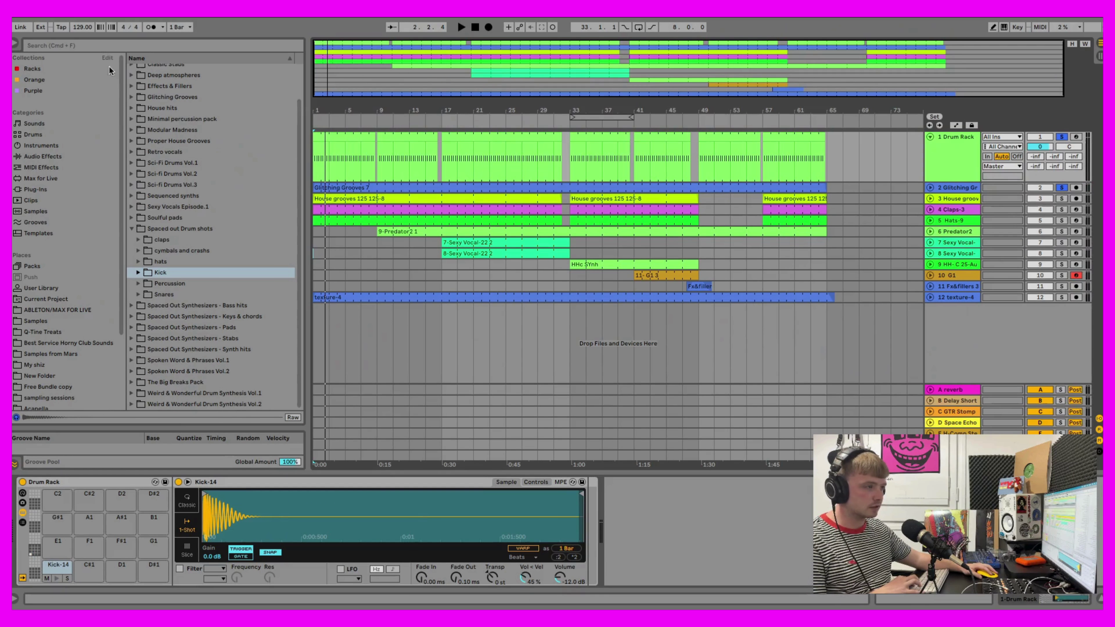
Step: Audition Glitching Grooves 6, 8, 11, 12 and 7, then rewind to bar 1 and clear all solos
left_click(132, 98)
left_click(193, 188)
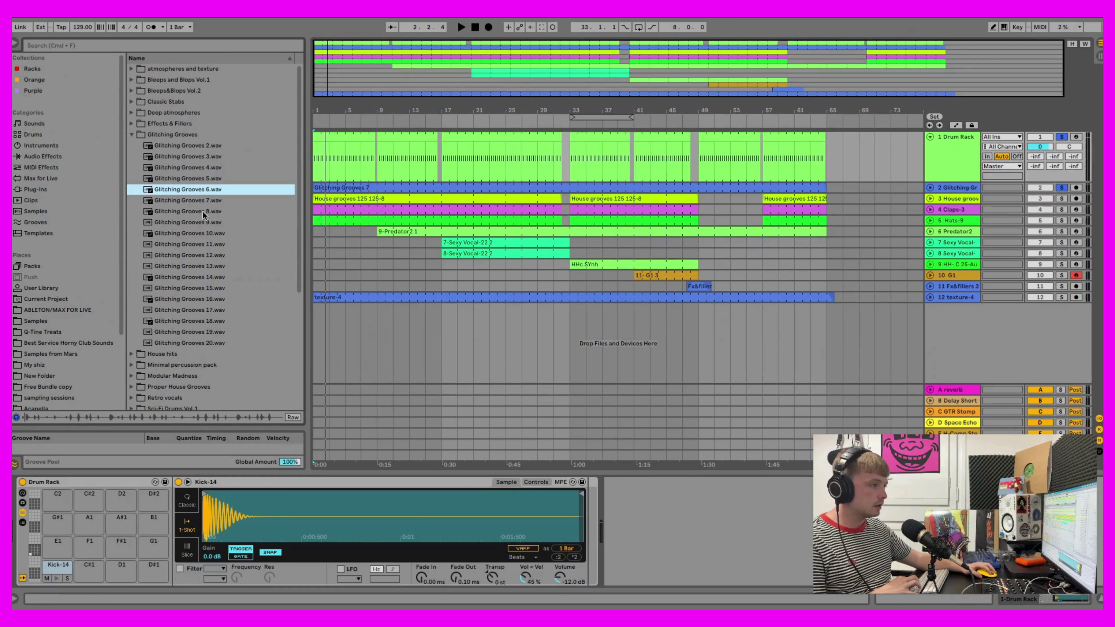
left_click(200, 211)
left_click(202, 241)
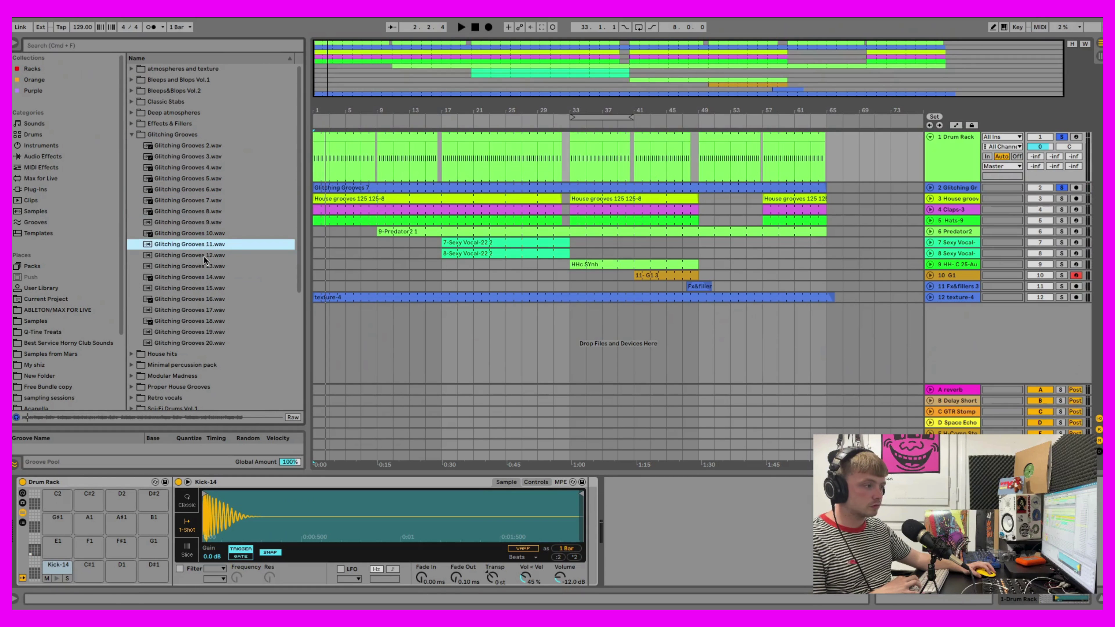
left_click(204, 255)
left_click(202, 199)
left_click(202, 189)
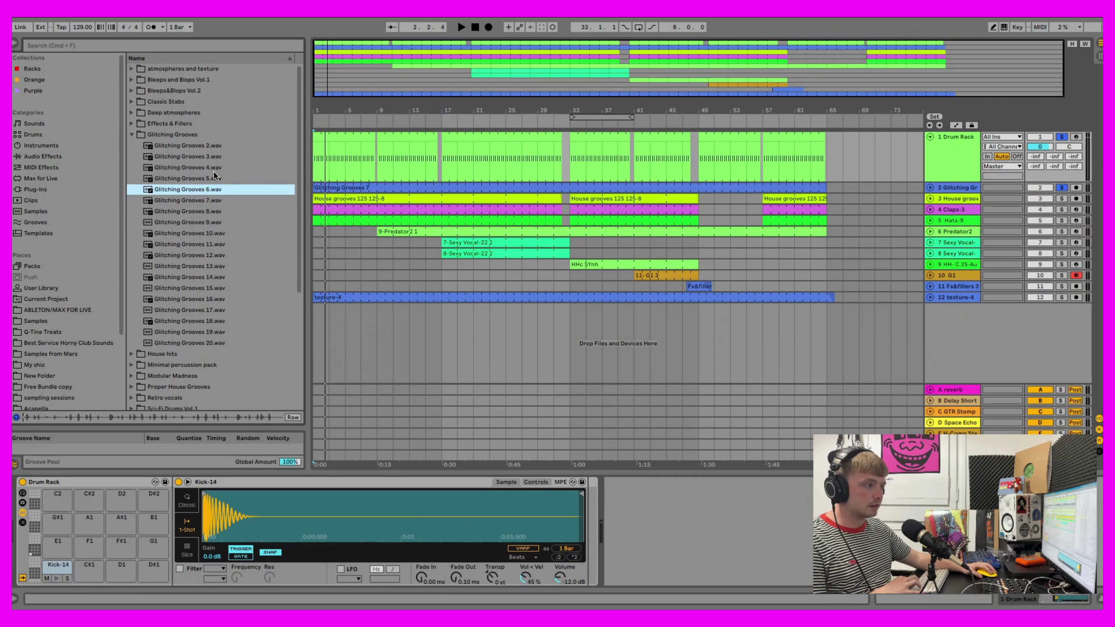
left_click(475, 28)
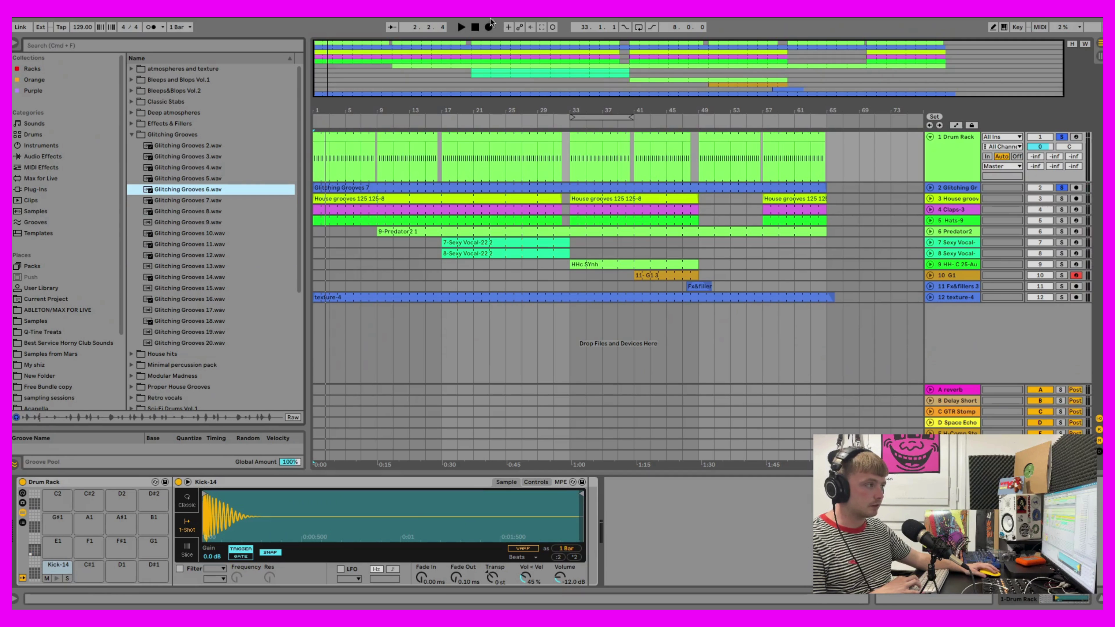
left_click(1066, 137)
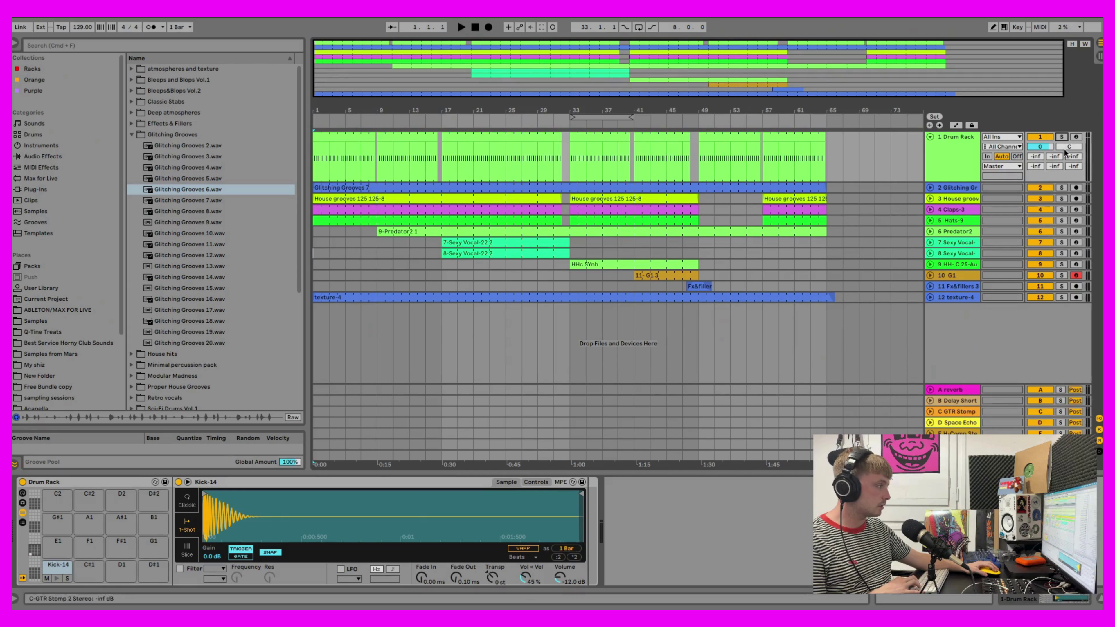
Step: Solo the Drum Rack, start playback, and add Hats-9, Claps-3, House grooves, Predator2 and both Sexy Vocals
left_click(1061, 137)
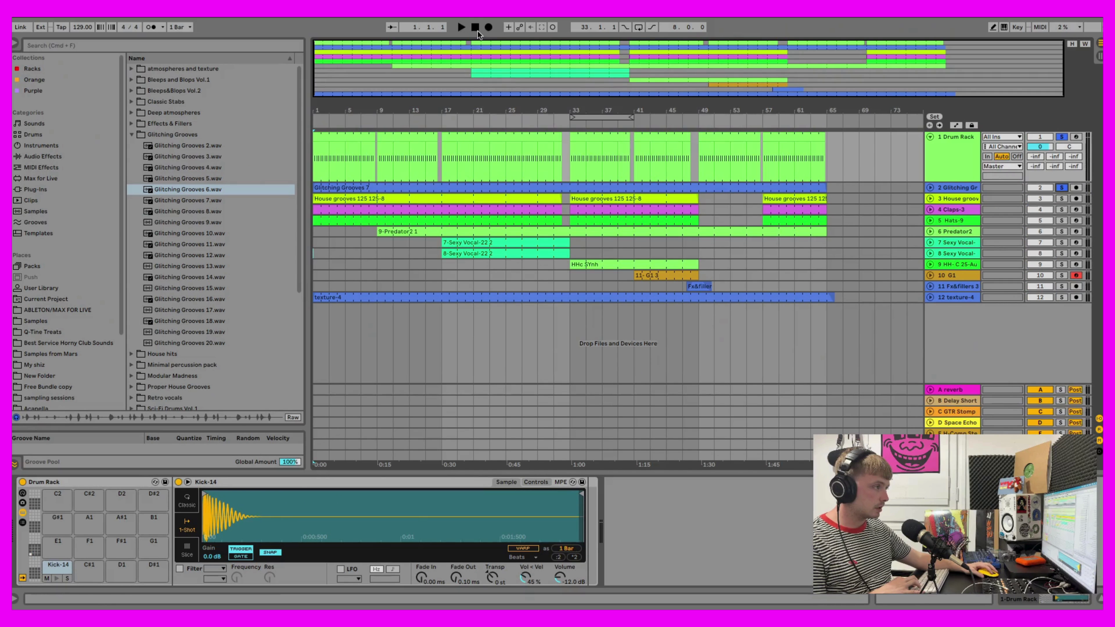
left_click(460, 27)
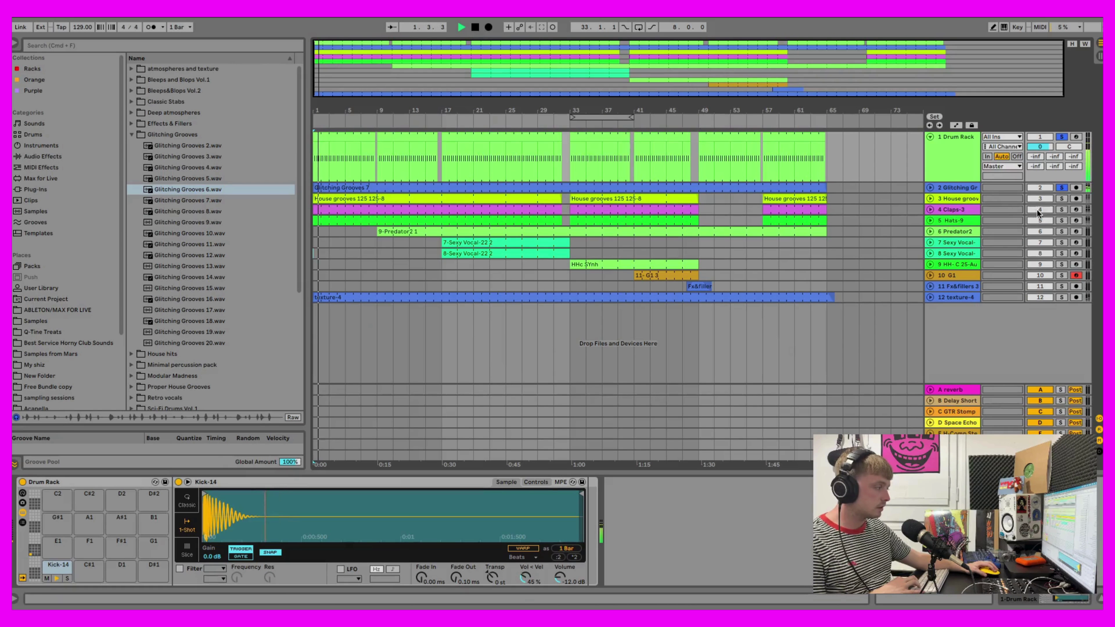
left_click(1062, 221)
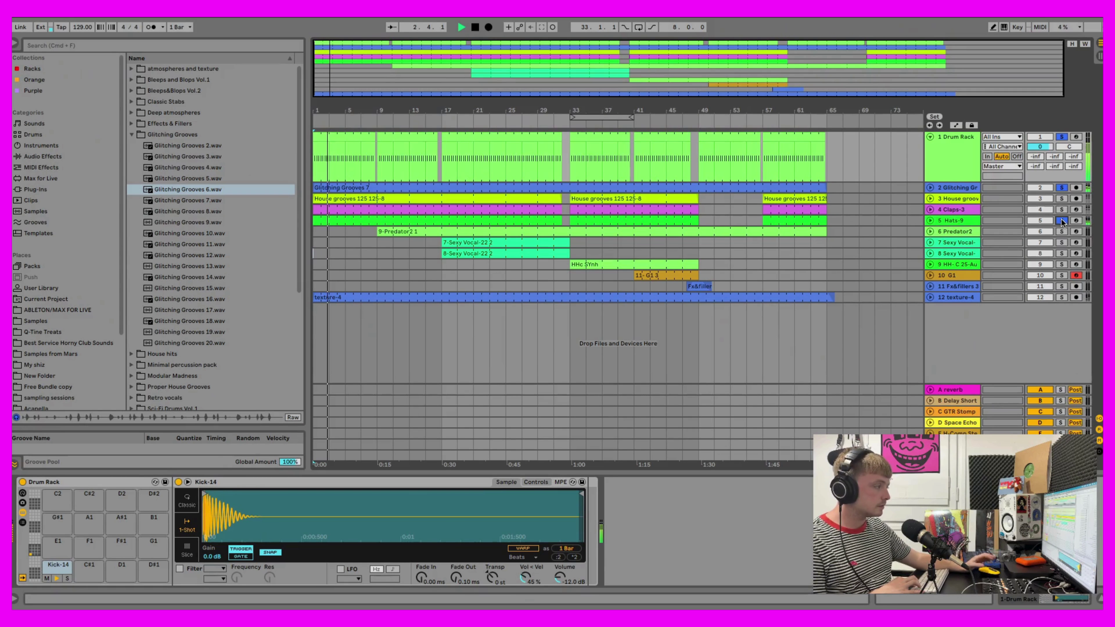
left_click(1062, 210)
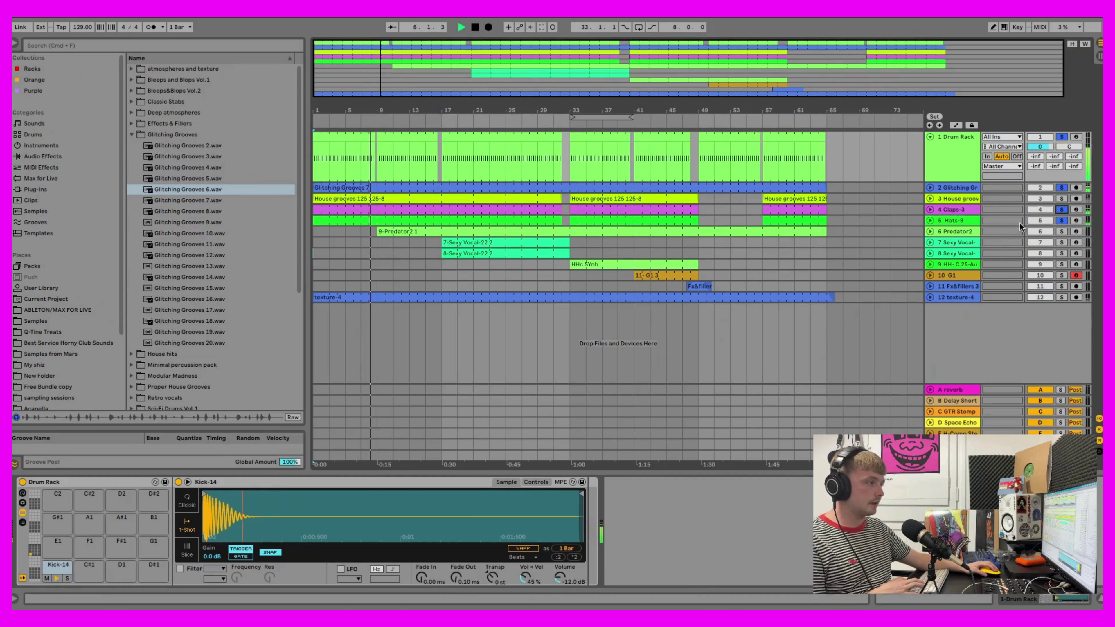
left_click(1061, 198)
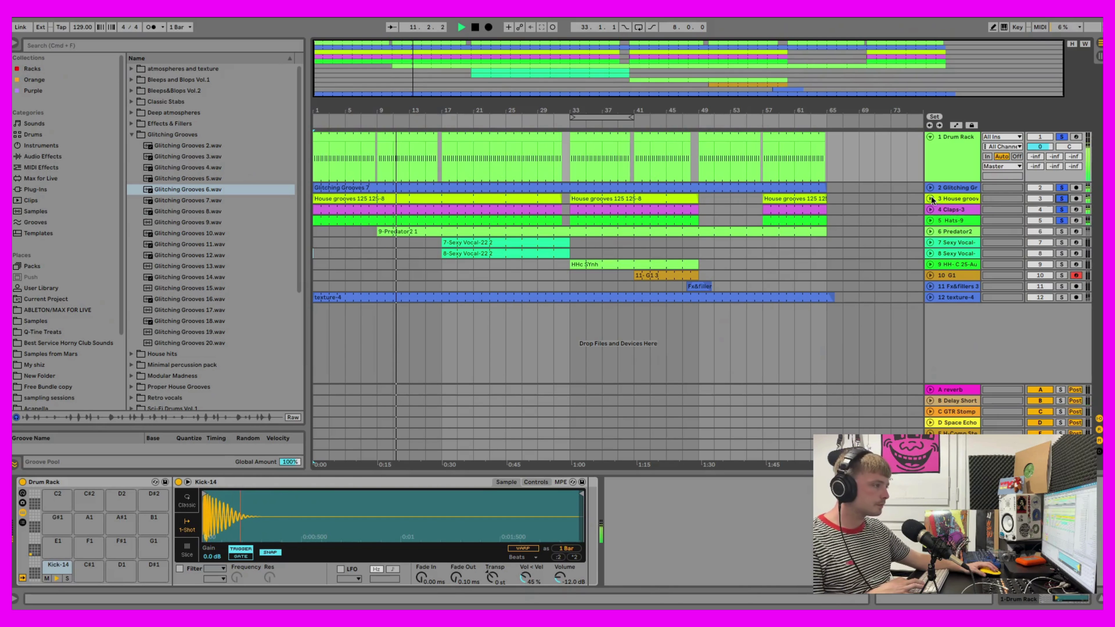
left_click(1061, 231)
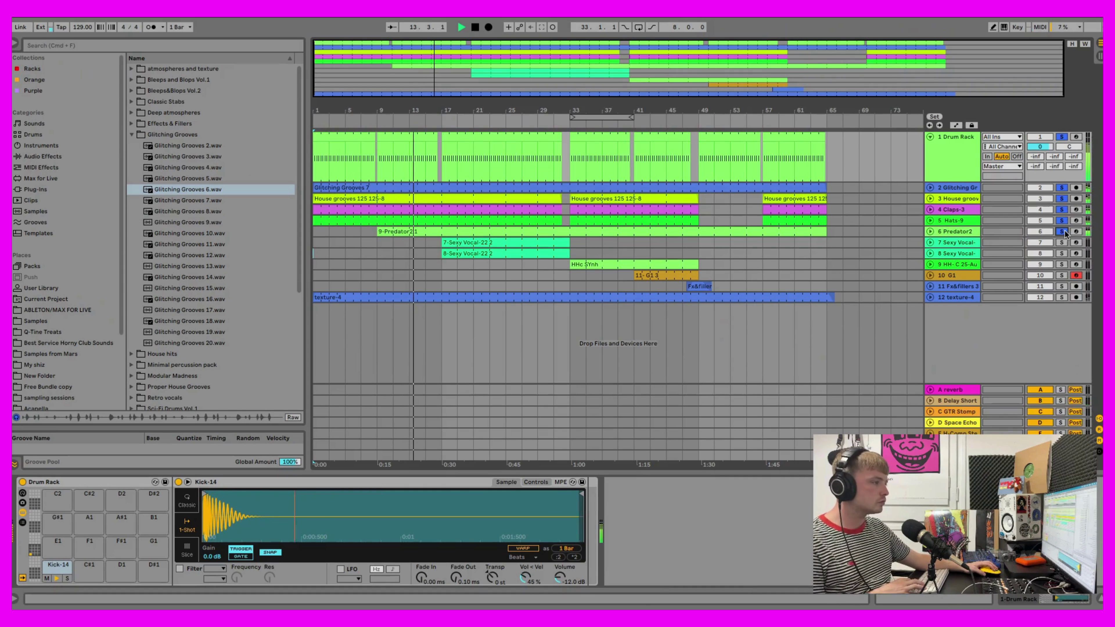
left_click(1062, 242)
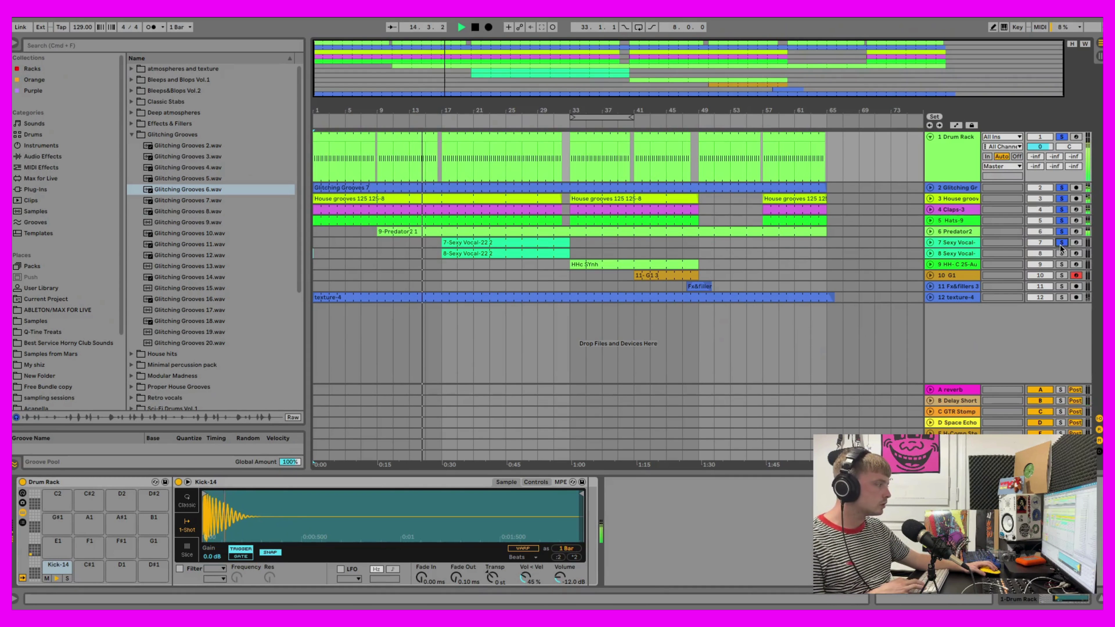
left_click(1062, 253)
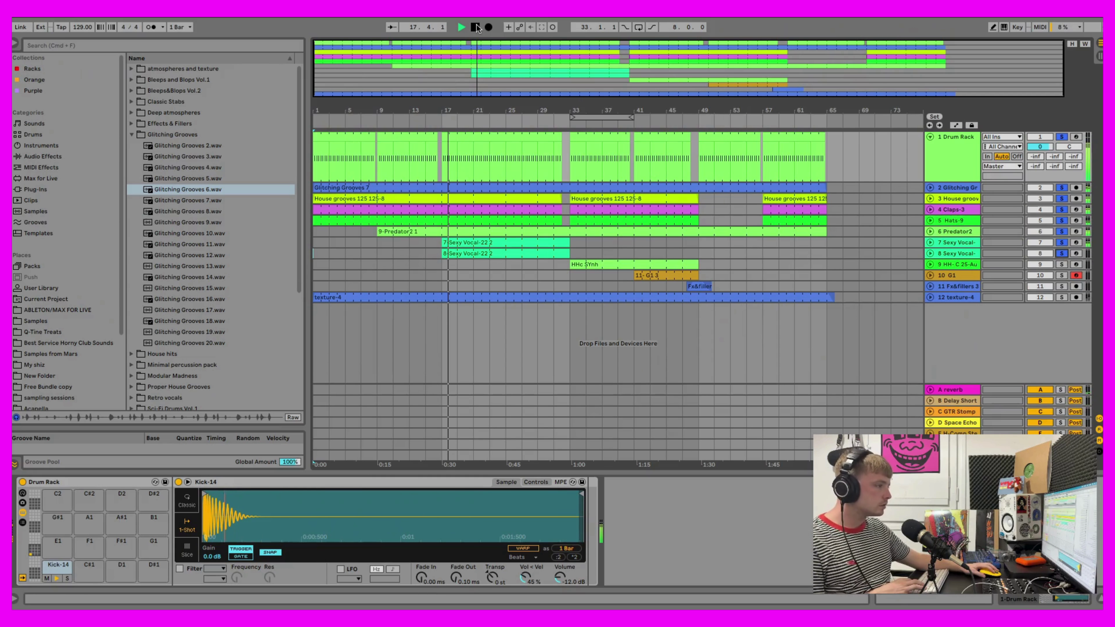
Step: Stop and restart playback from bar 1
key("space")
key("Home")
key("space")
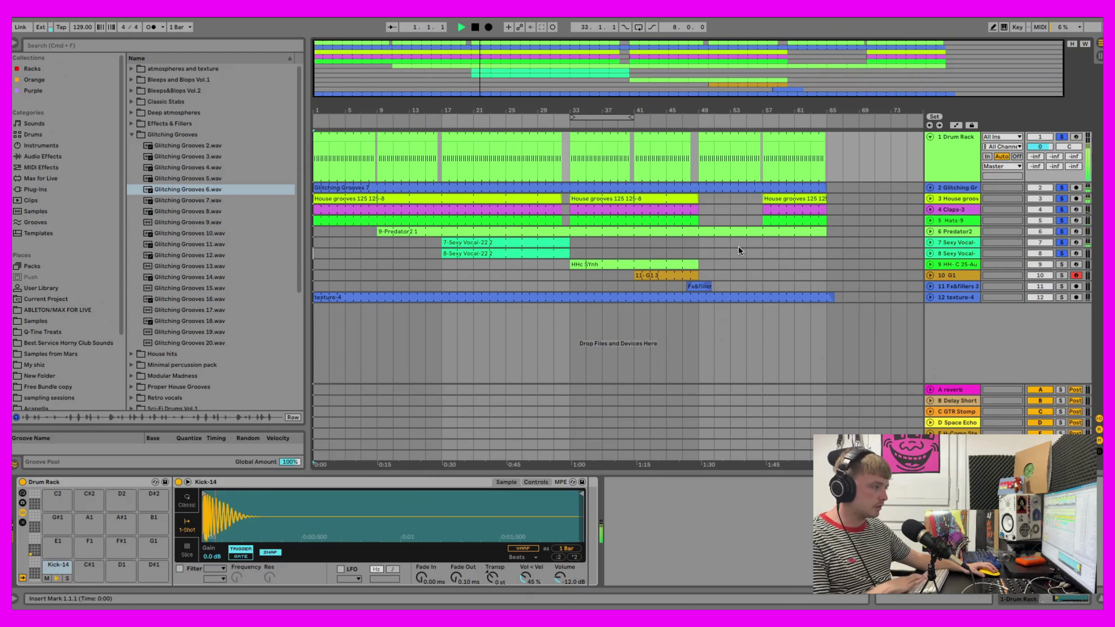
Step: Show track 9's HH-C 25-Audio devices, stop playback and open Sexy Vocals Episode.1 instead of Glitching Grooves
left_click(442, 264)
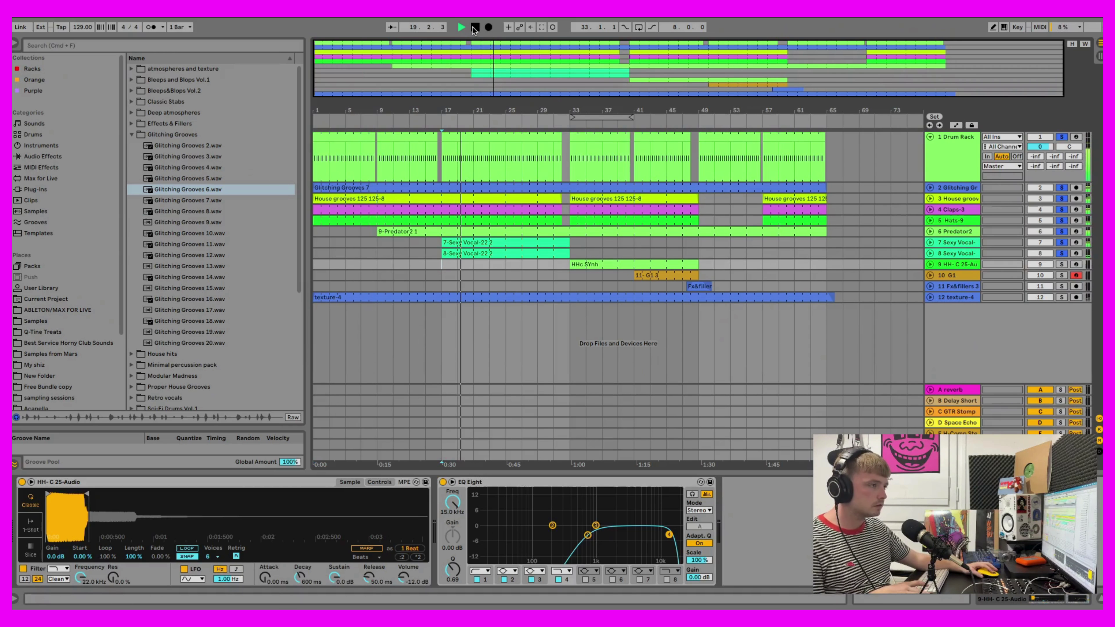
left_click(131, 134)
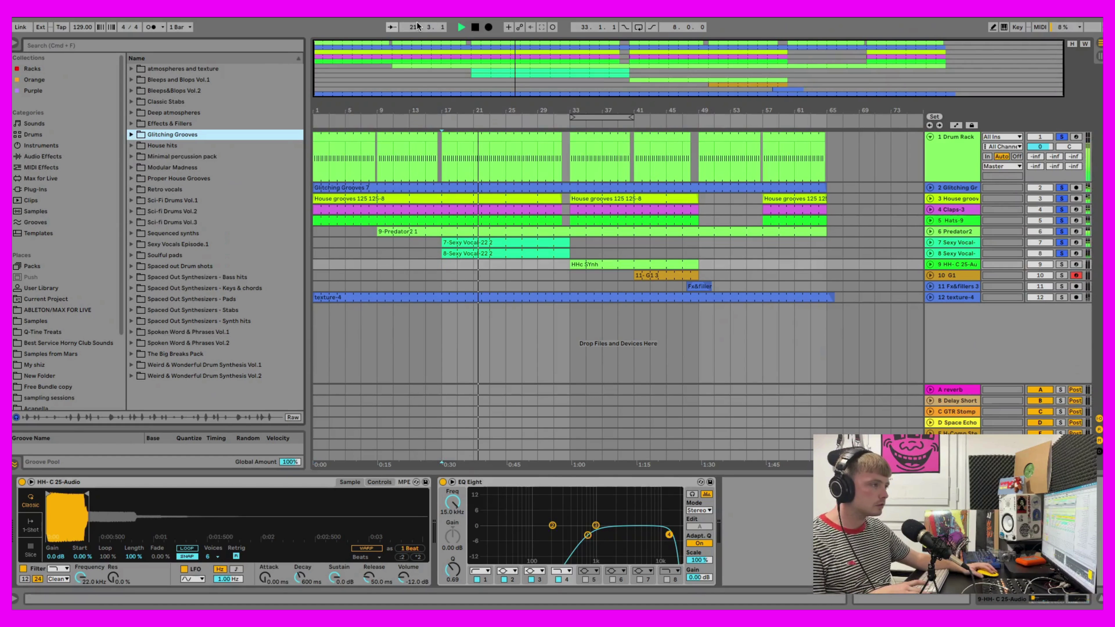
left_click(475, 27)
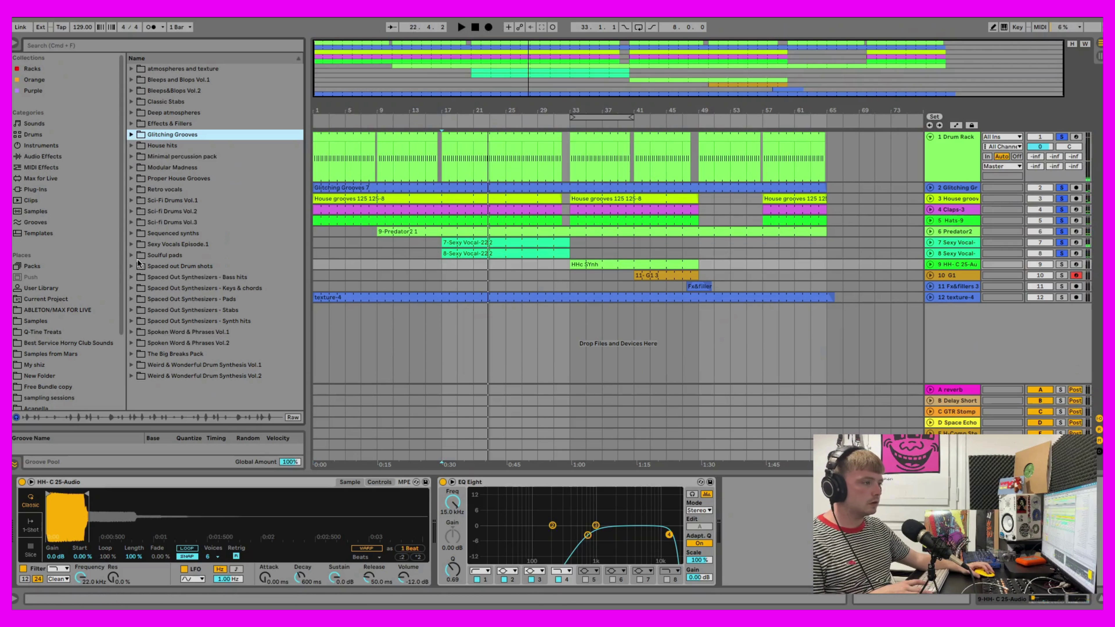
left_click(131, 245)
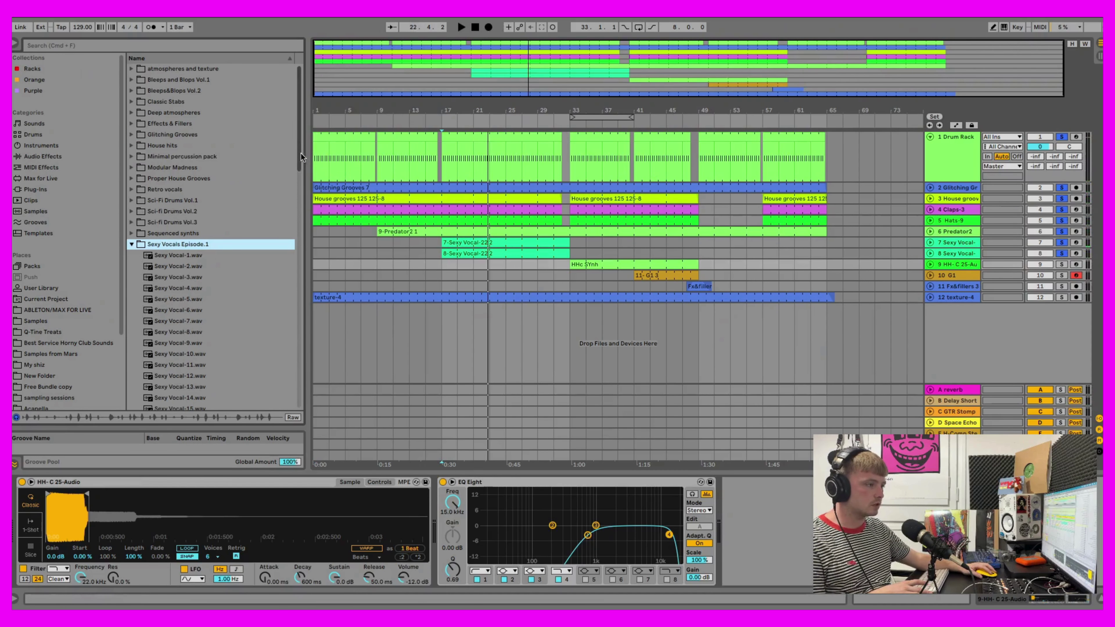
left_click_drag(300, 153, 300, 179)
Step: Rewind to bar 1 and audition Sexy Vocal-22, -21, -16, -14 and -11
key("Home")
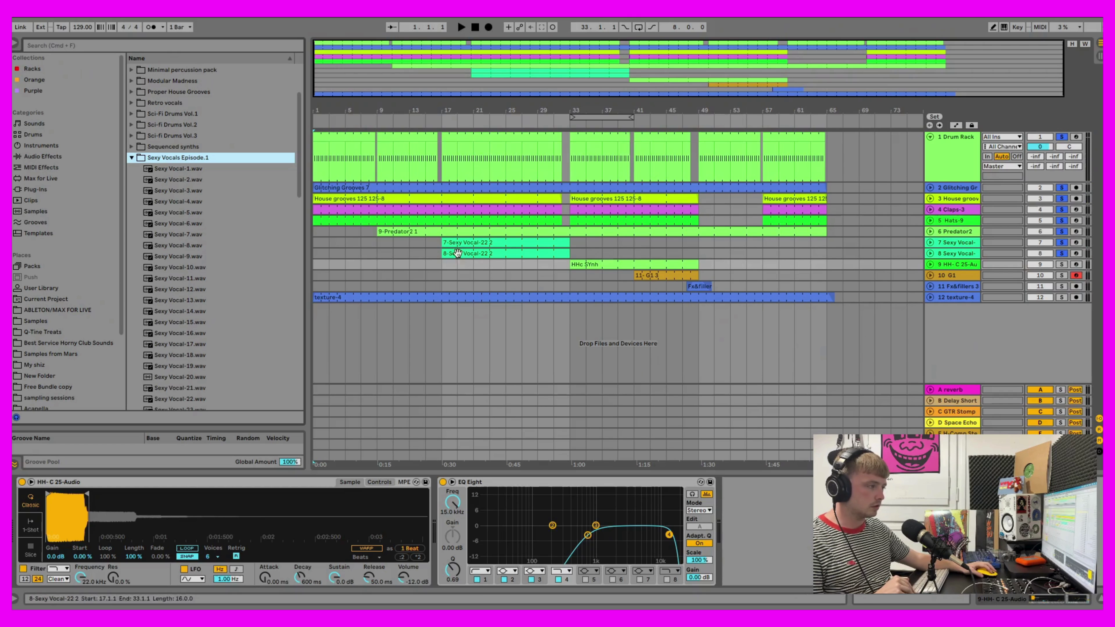
scroll(221, 303, "down", 5)
left_click(196, 273)
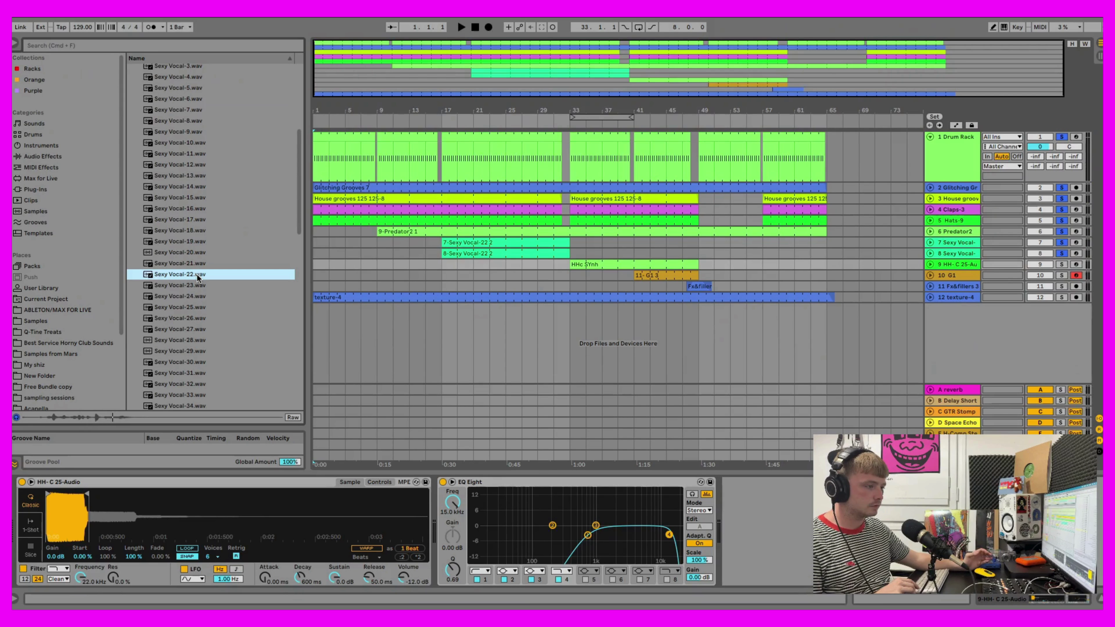
key("Up")
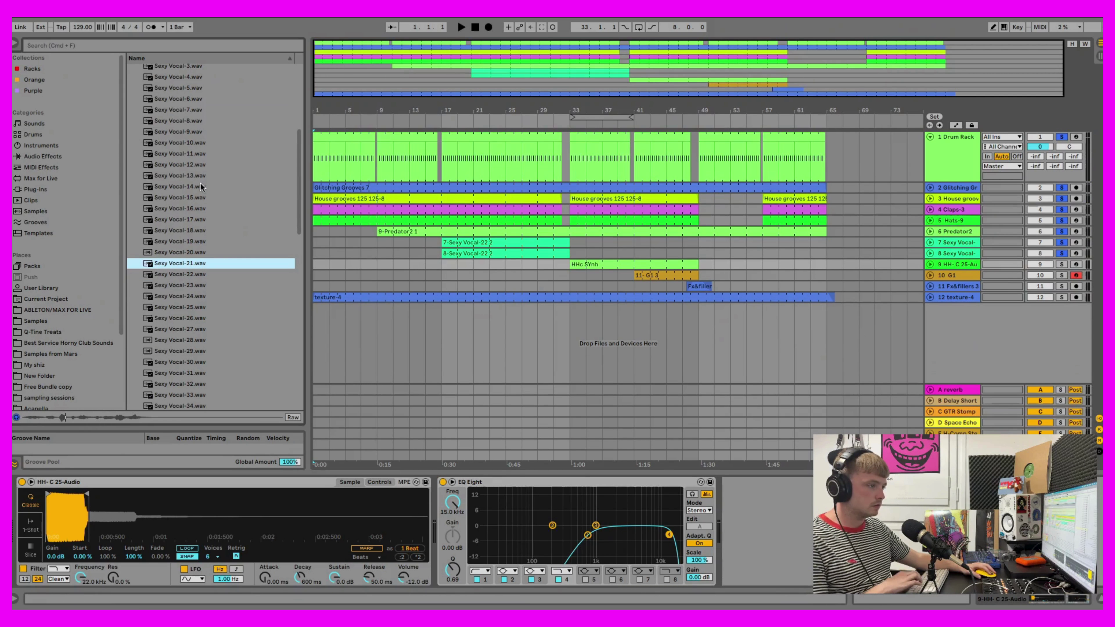
left_click(189, 213)
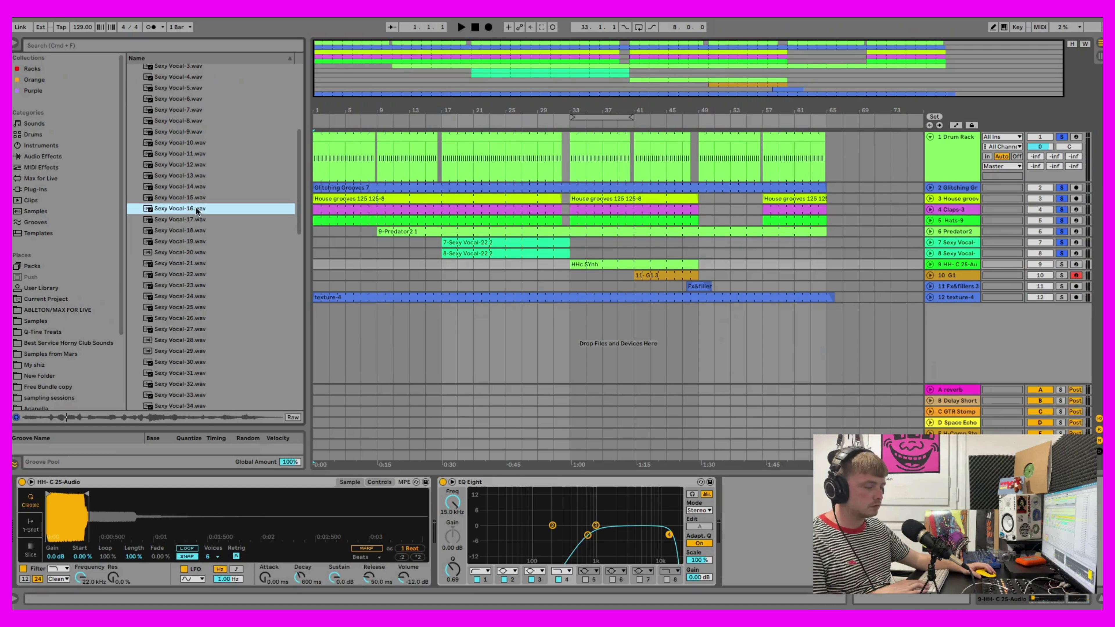
scroll(196, 208, "up", 5)
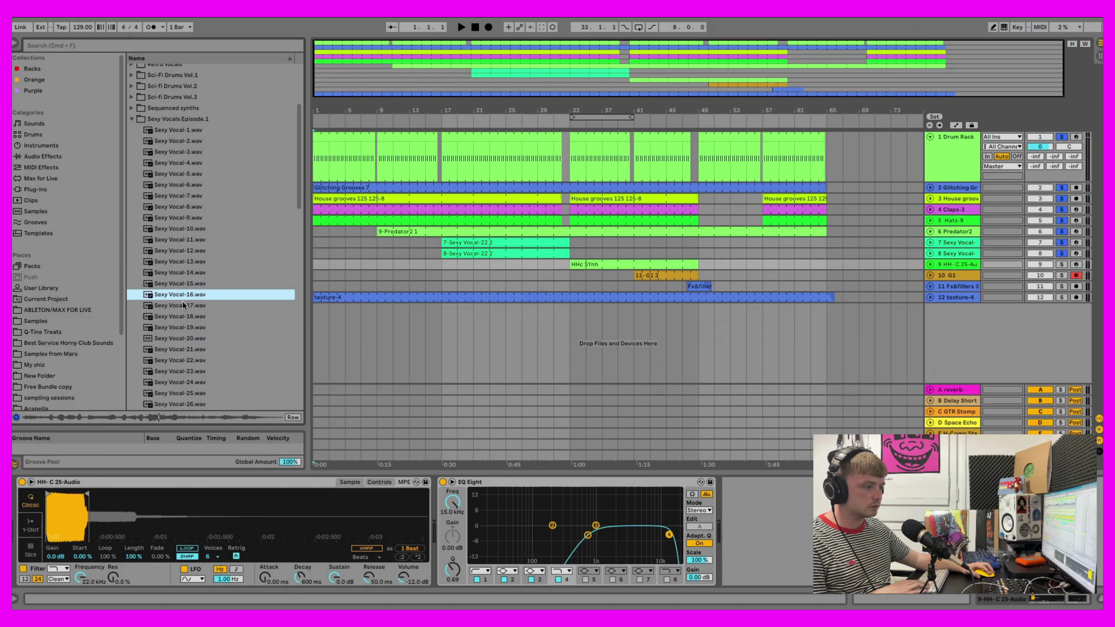
left_click(179, 274)
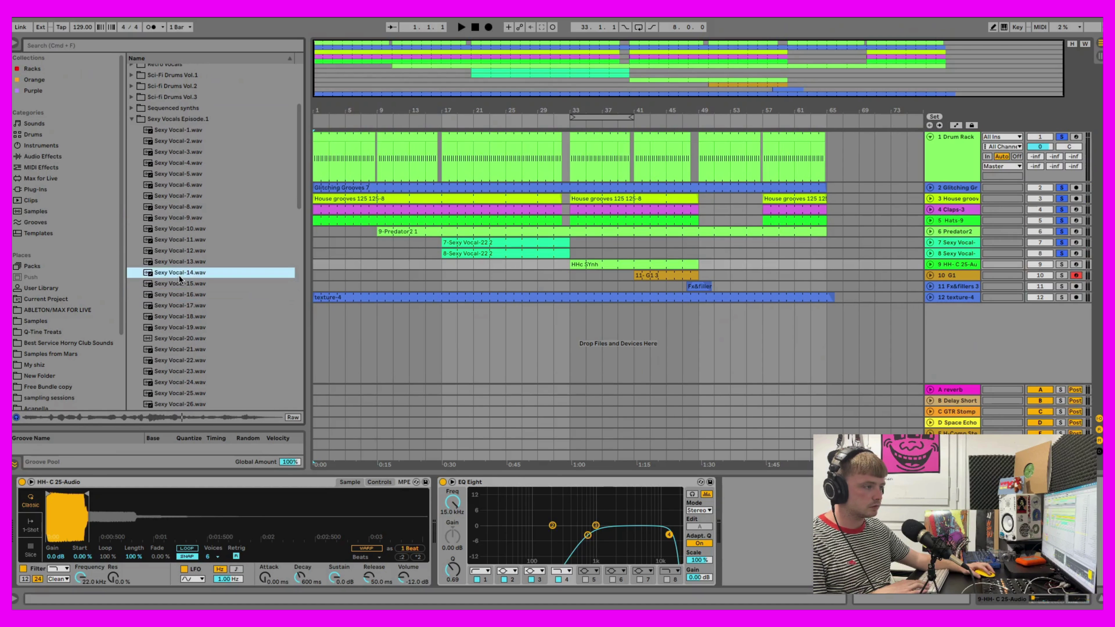
left_click(188, 241)
Step: Audition Sexy Vocal-24, -29, -30 and -32, then collapse the Sexy Vocals Episode.1 folder
scroll(191, 307, "down", 3)
left_click(194, 339)
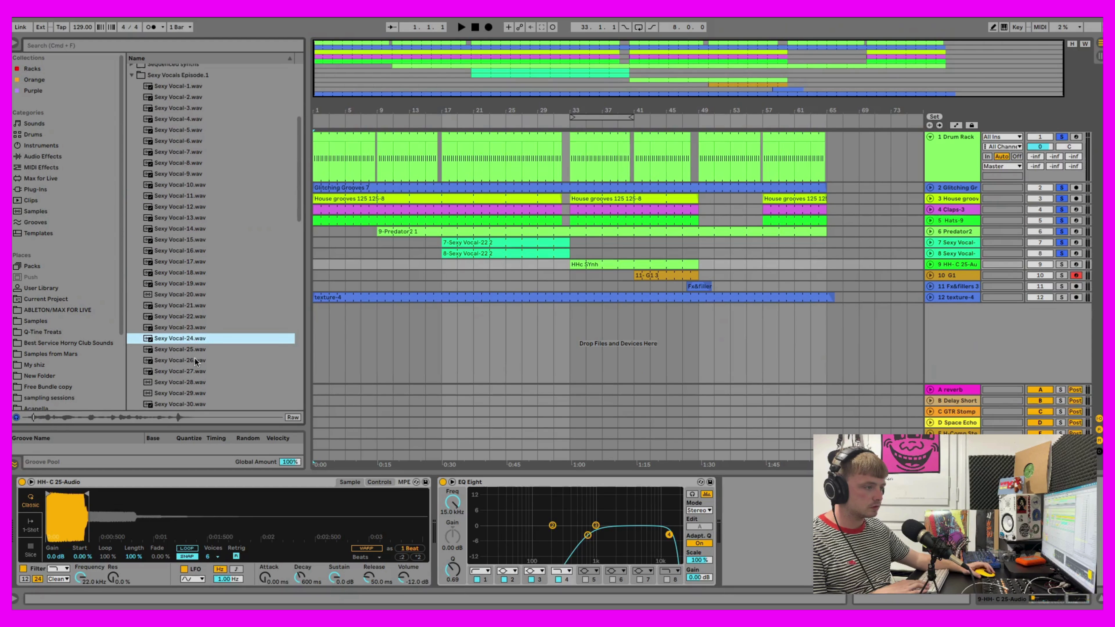
scroll(195, 359, "down", 2)
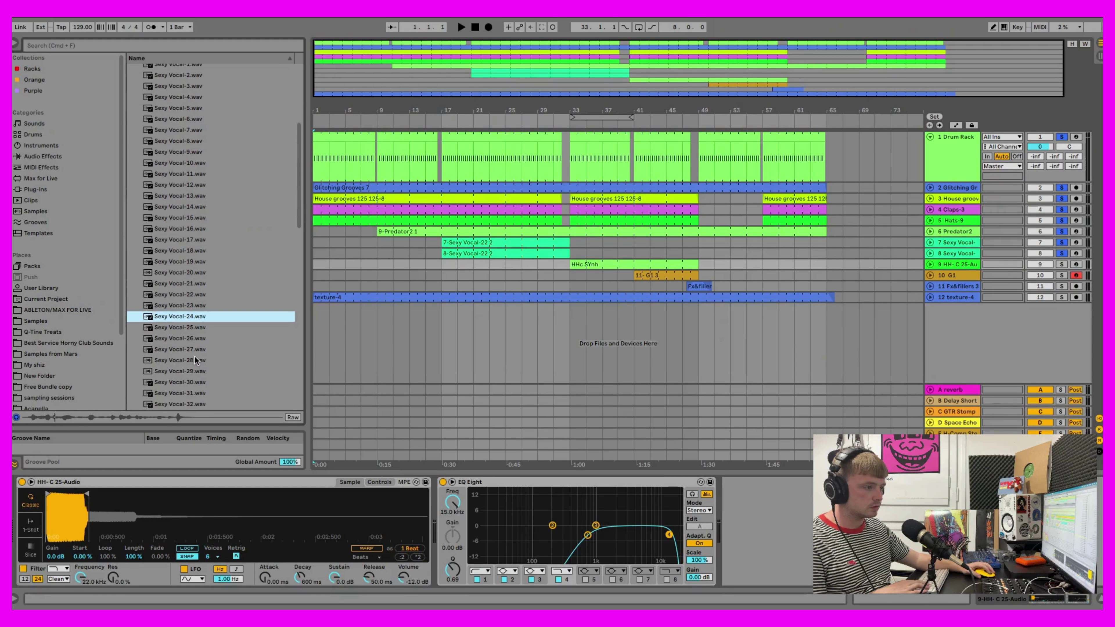
left_click(184, 371)
scroll(191, 373, "down", 1)
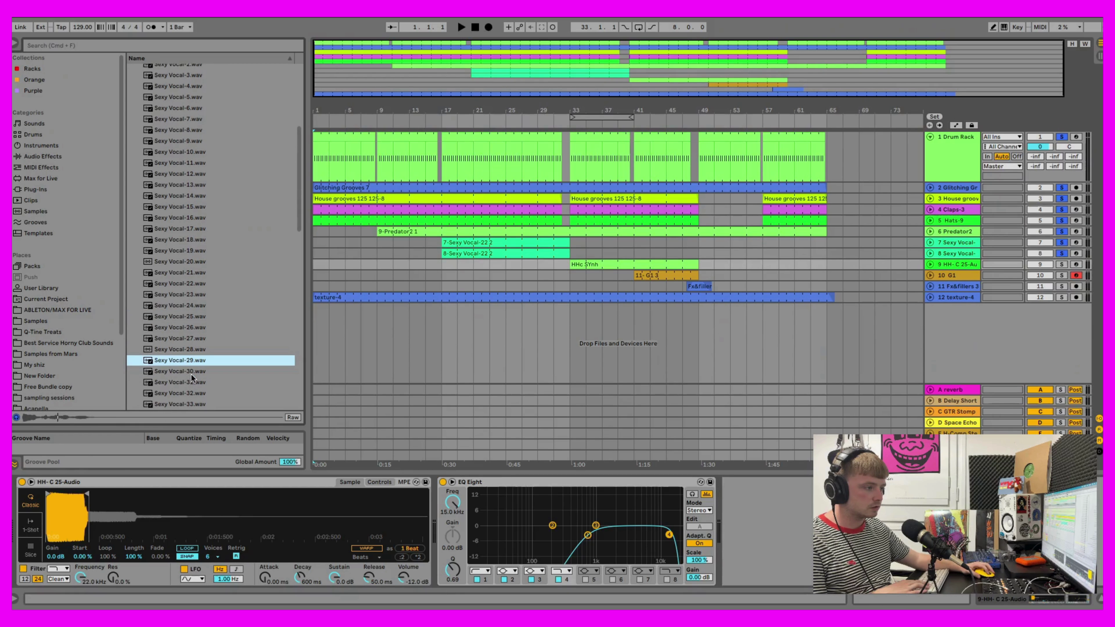
left_click(192, 373)
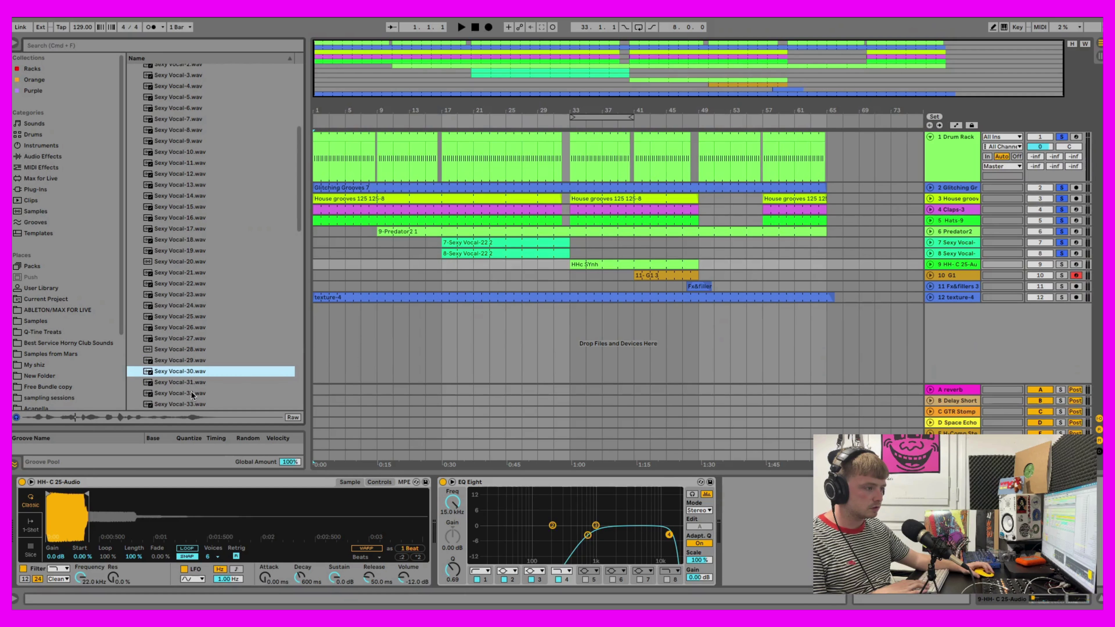
scroll(192, 394, "down", 1)
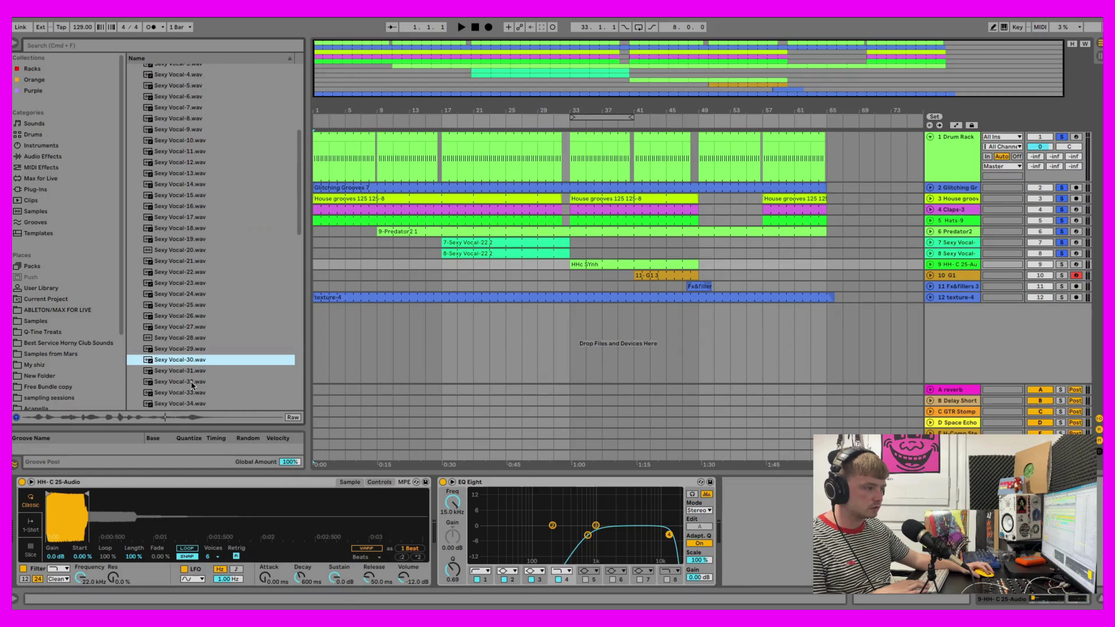
left_click(191, 380)
scroll(290, 141, "up", 14)
scroll(290, 143, "up", 5)
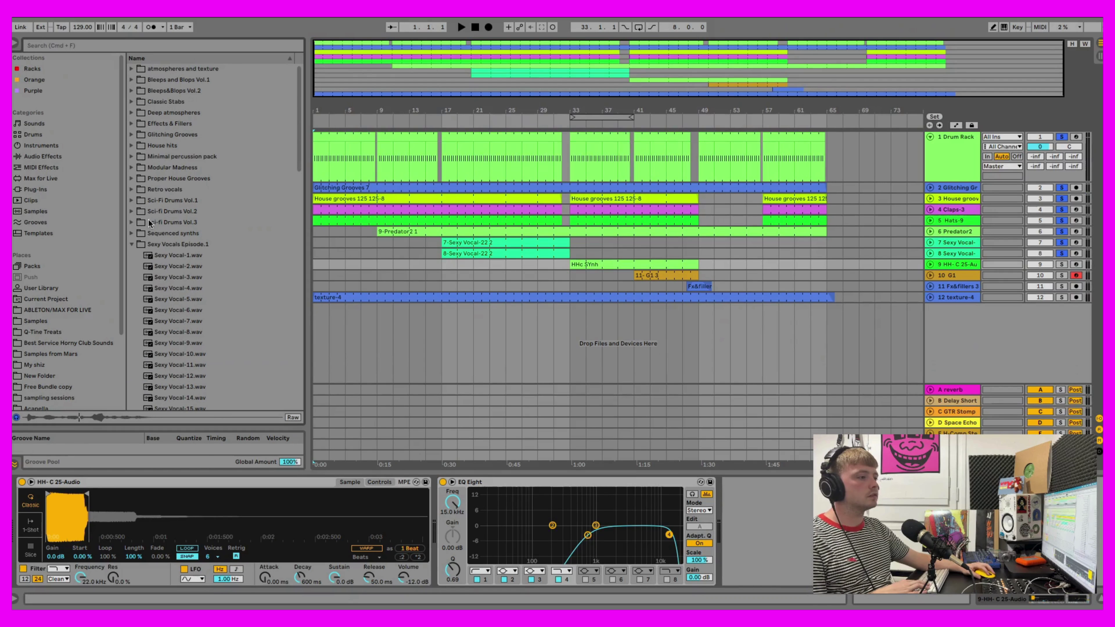
left_click(131, 244)
Step: Audition Break-3, Break-6, Break-8 and Break-11 from The Big Breaks Pack, then collapse it
left_click(171, 310)
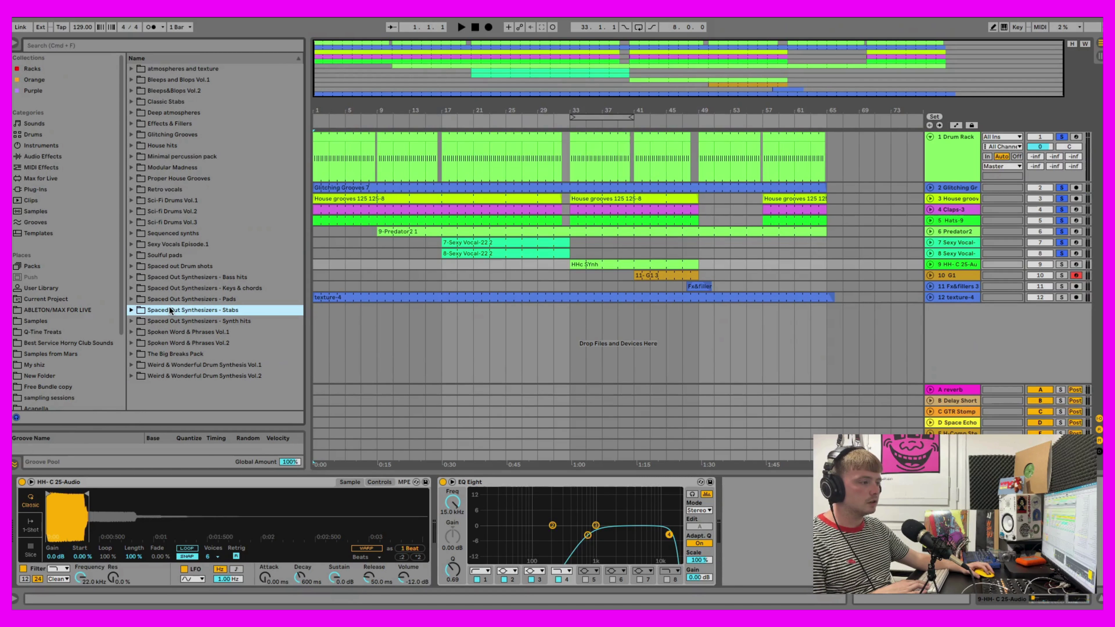
left_click(130, 354)
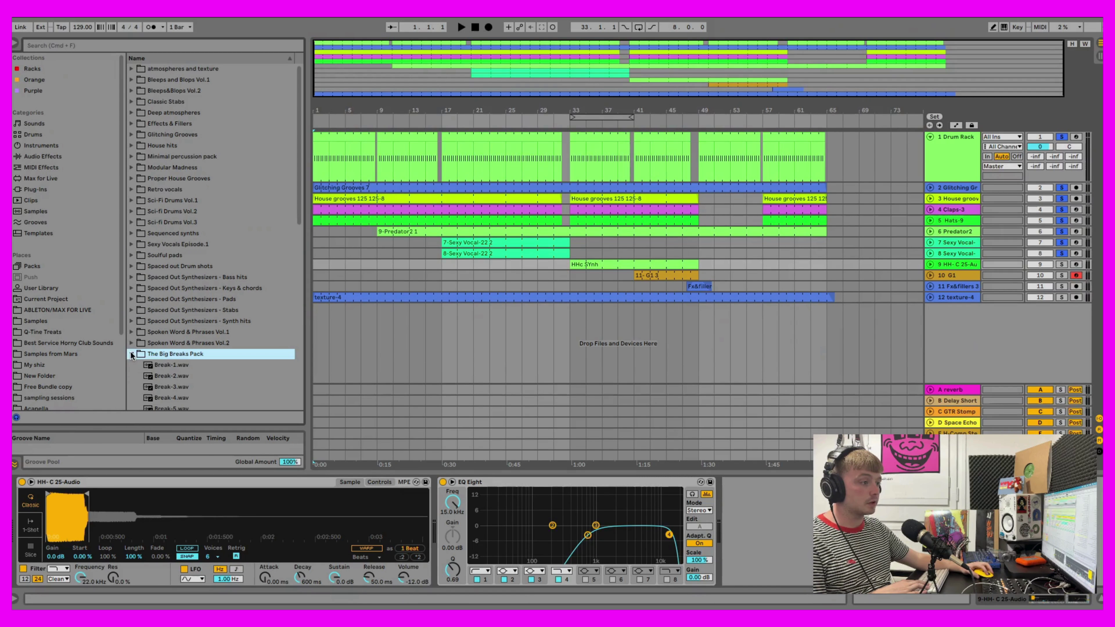
left_click(188, 386)
scroll(194, 375, "down", 4)
left_click(191, 365)
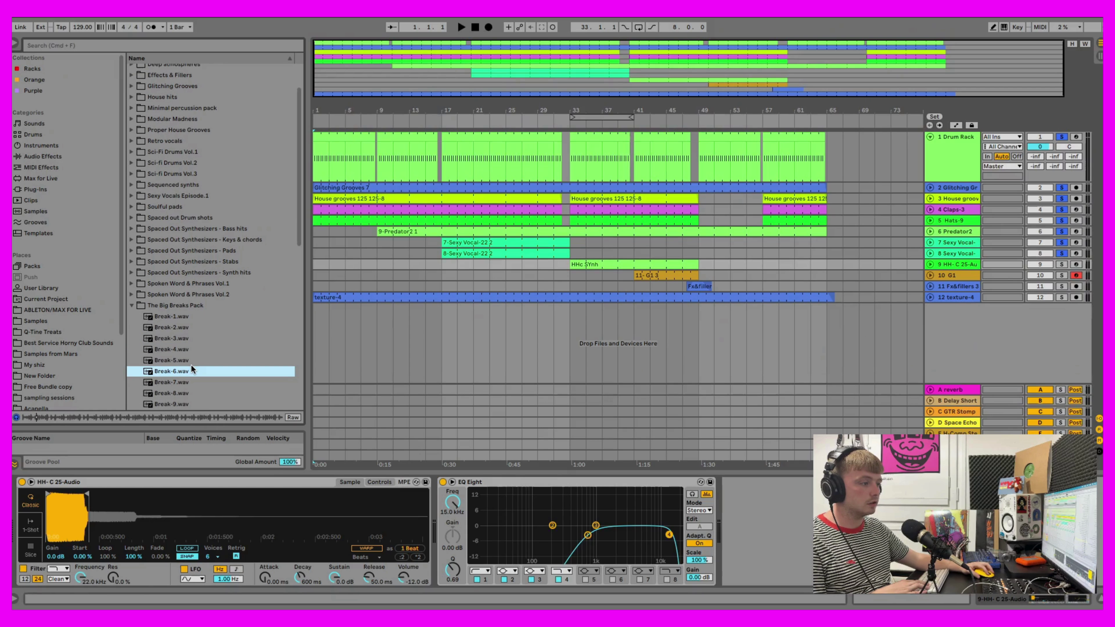
scroll(176, 349, "down", 4)
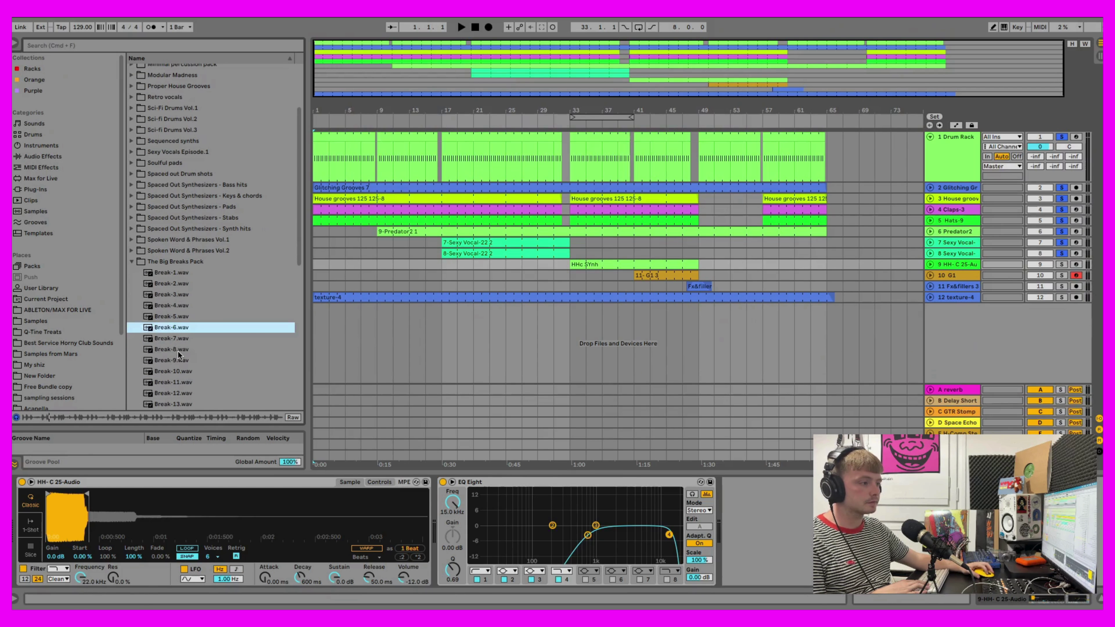
left_click(177, 350)
left_click(185, 381)
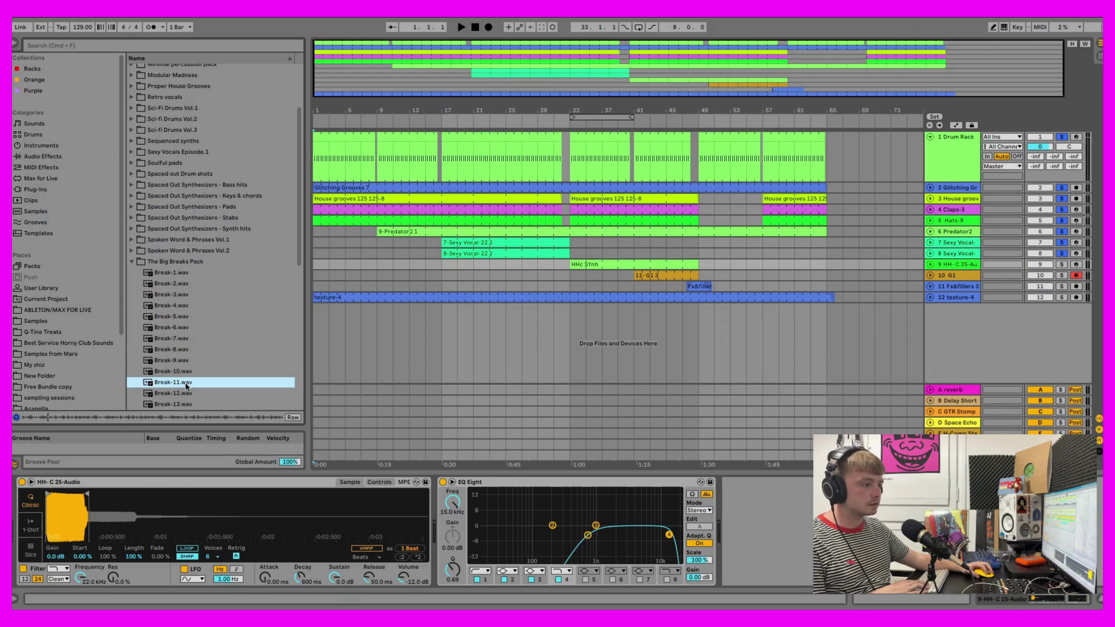
left_click(131, 262)
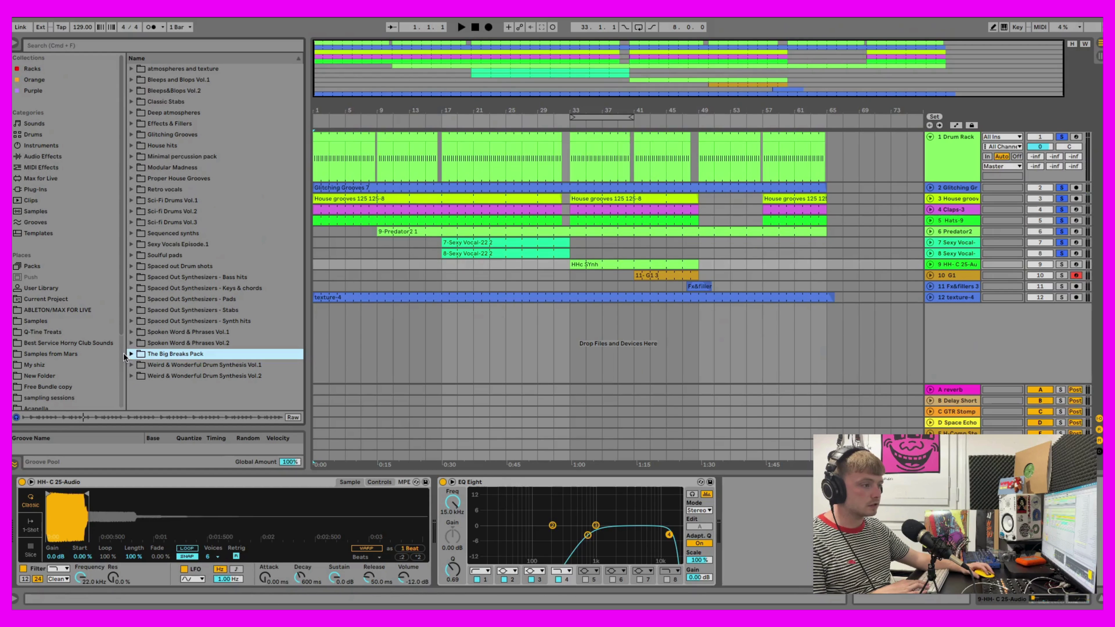
Step: Audition SW1-2, -5, -6, -8, -7 and -11 from Spoken Word & Phrases Vol.1, then collapse it
left_click(131, 331)
left_click(177, 353)
left_click(176, 382)
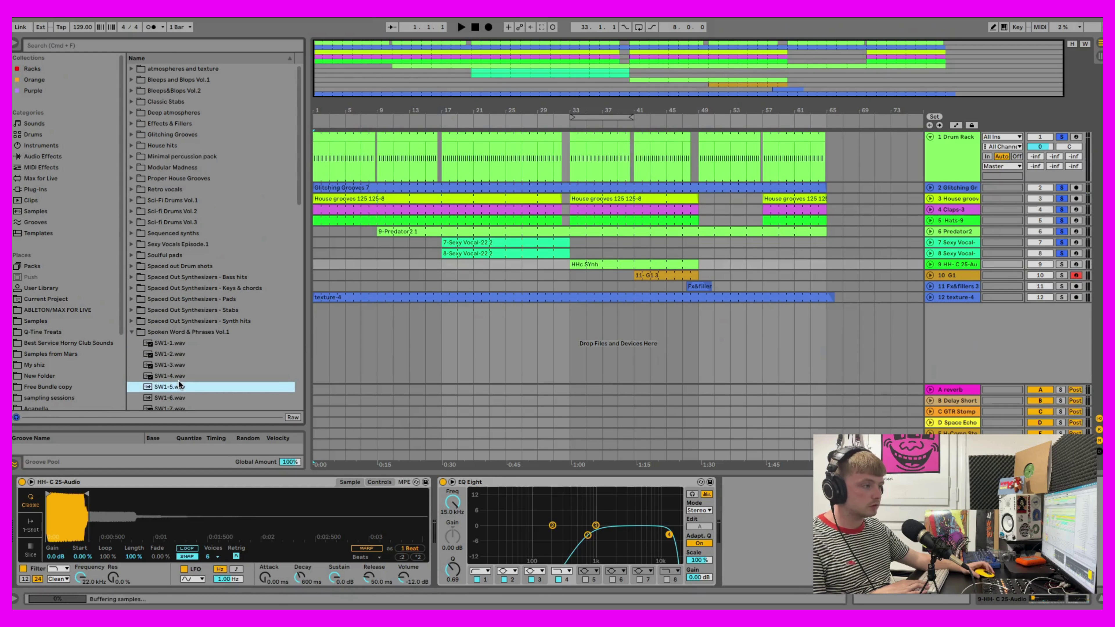
scroll(180, 378, "down", 5)
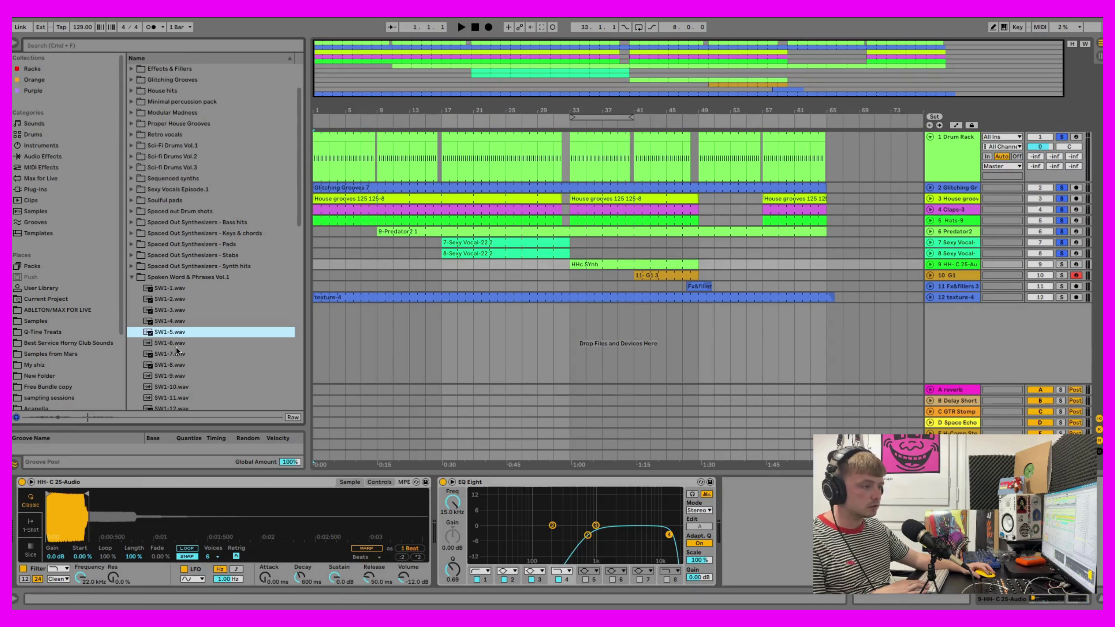
left_click(176, 345)
left_click(177, 360)
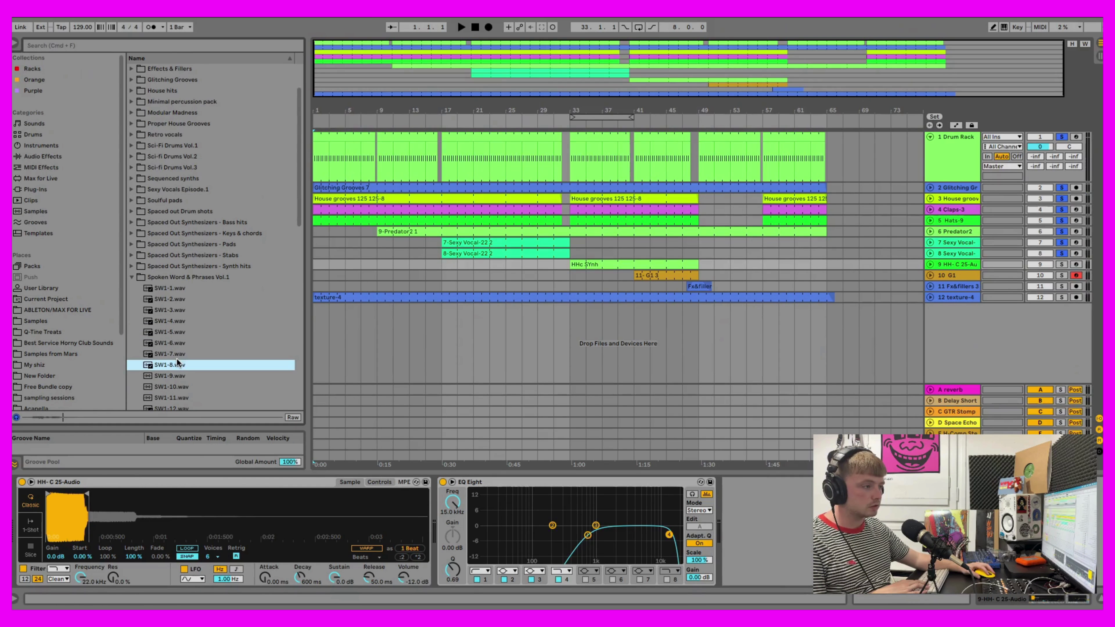
key("Up")
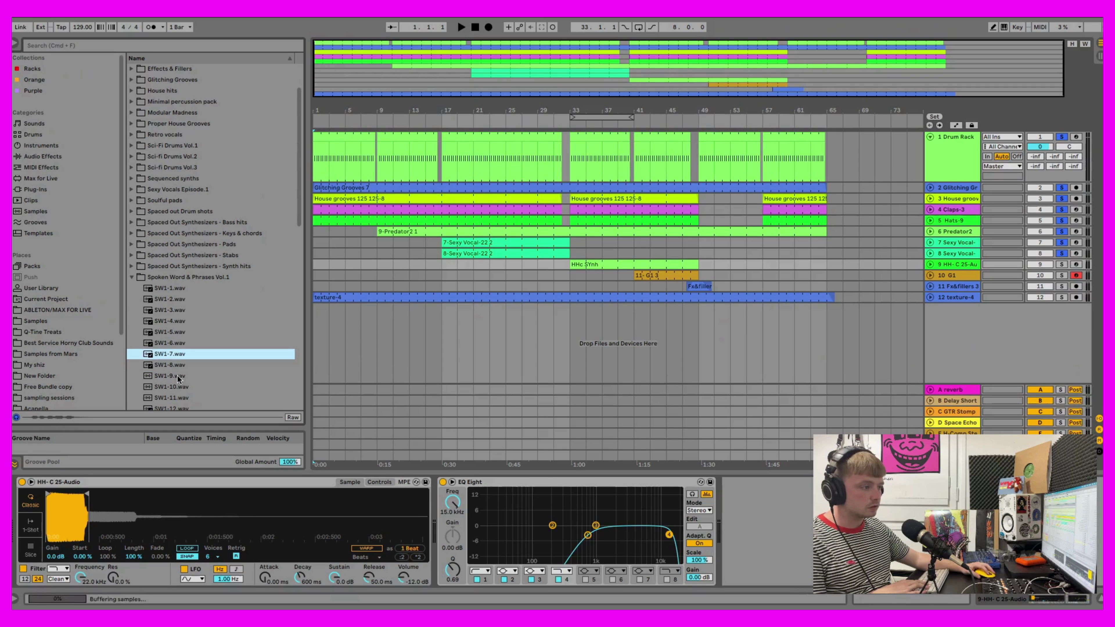
left_click(177, 394)
scroll(177, 377, "down", 1)
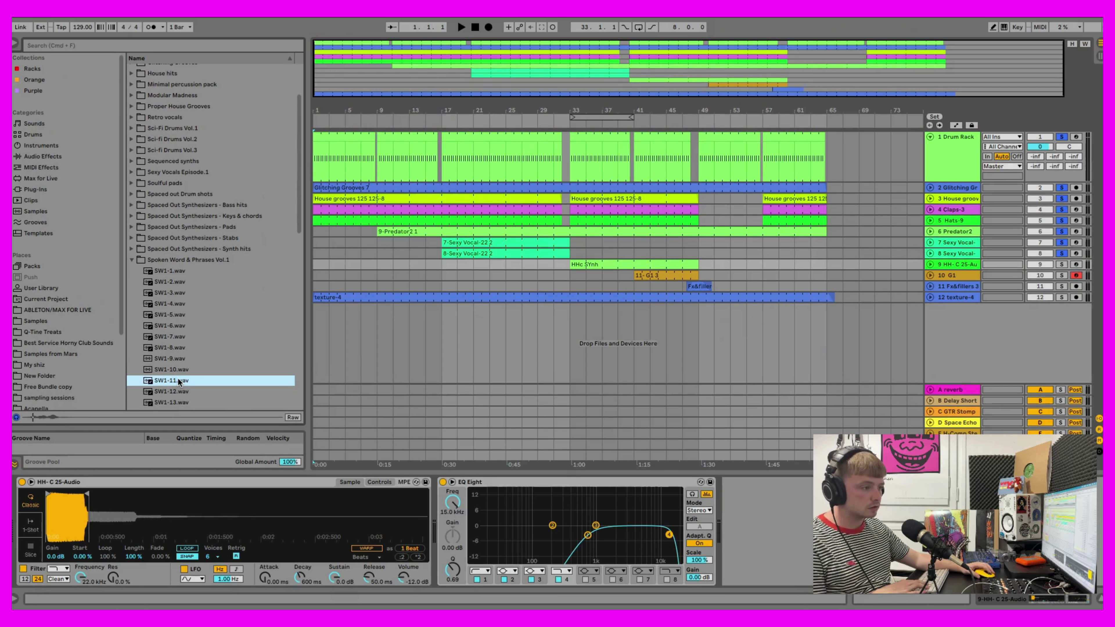
left_click(137, 218)
Step: Open Soulful pads and audition the Amin-1, Bmin and following pad samples
left_click(130, 182)
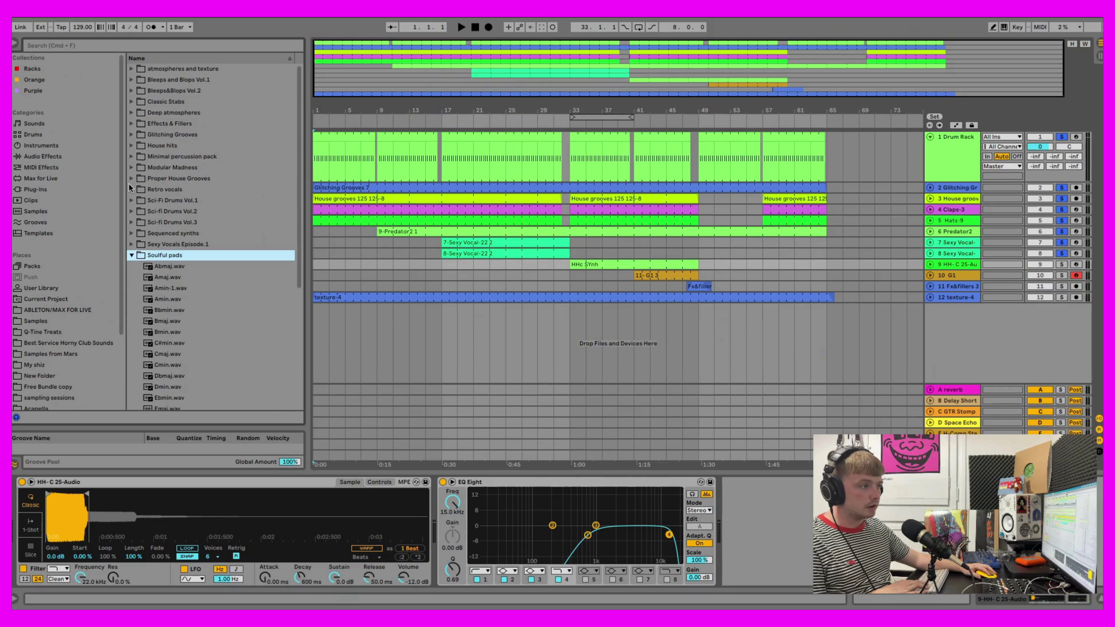
left_click(165, 283)
left_click(177, 334)
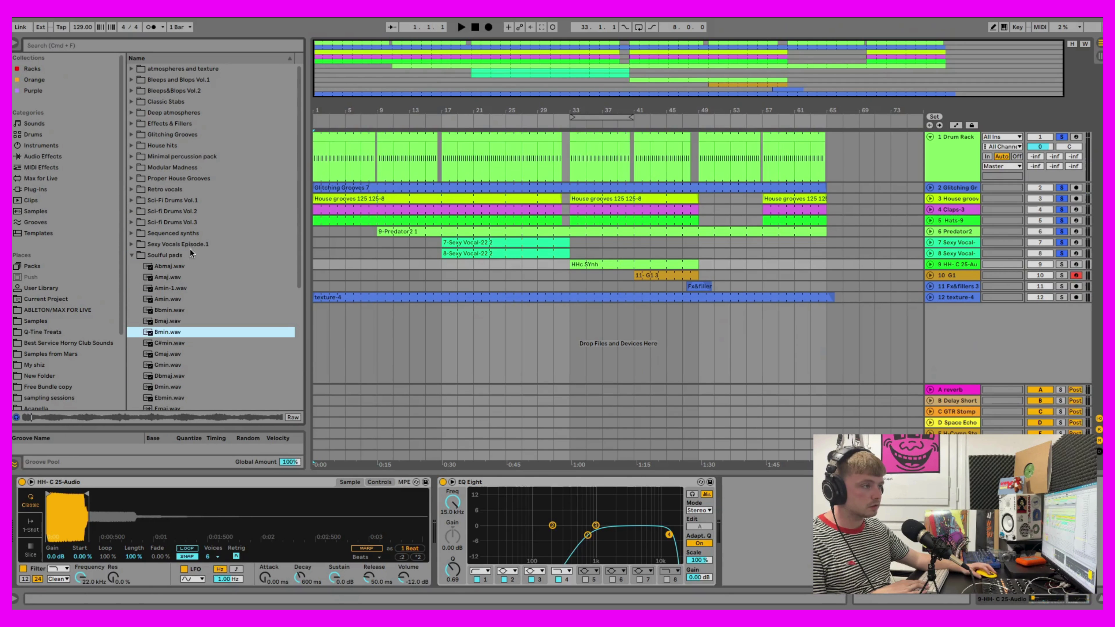
key("Down")
Step: Audition RetroVocals 2, 1 and 7 in Retro vocals, then collapse that folder
left_click(130, 189)
left_click(176, 211)
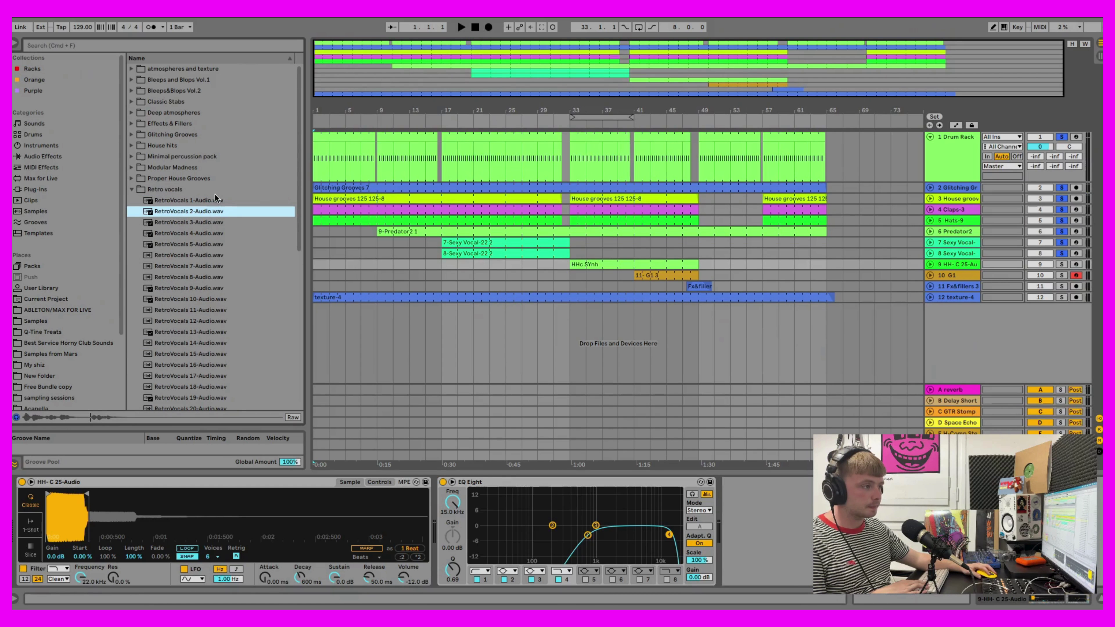
left_click(209, 201)
left_click(203, 267)
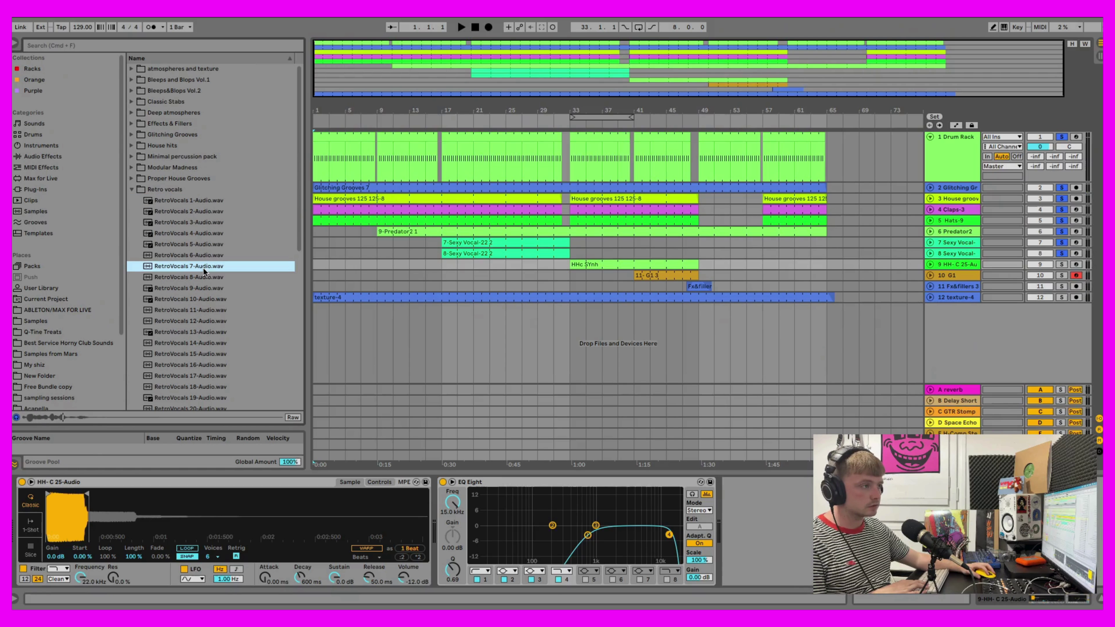
left_click(131, 190)
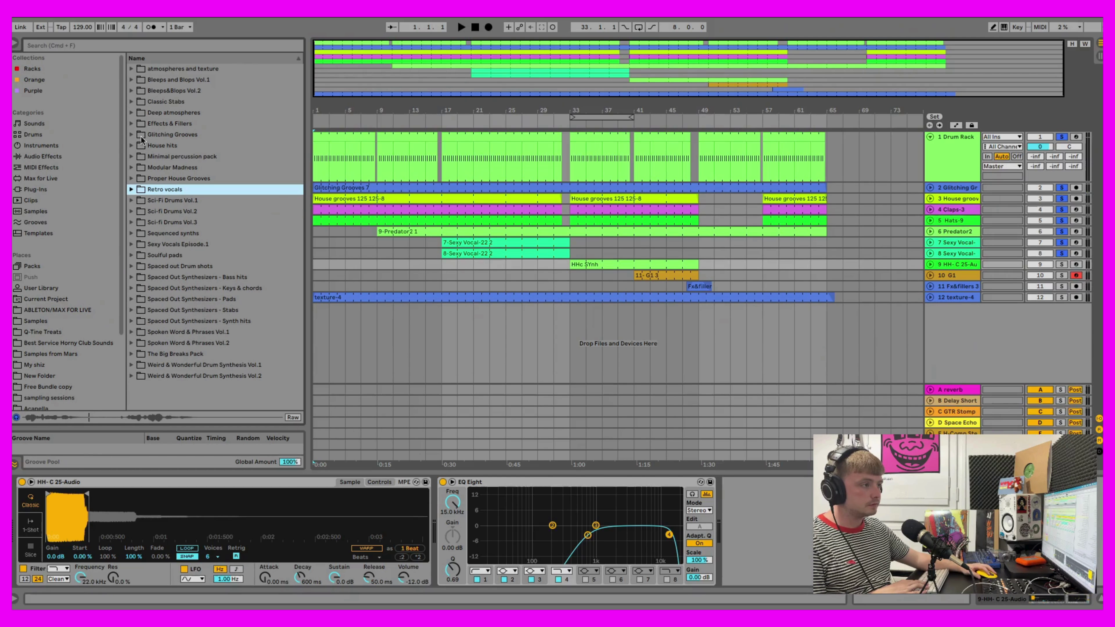
Step: Audition Bleepsblops samples 1, 3, 4, 5, 8, 9, 13 and 15, then collapse Bleeps and Blops Vol.1
left_click(132, 79)
left_click(176, 91)
left_click(185, 113)
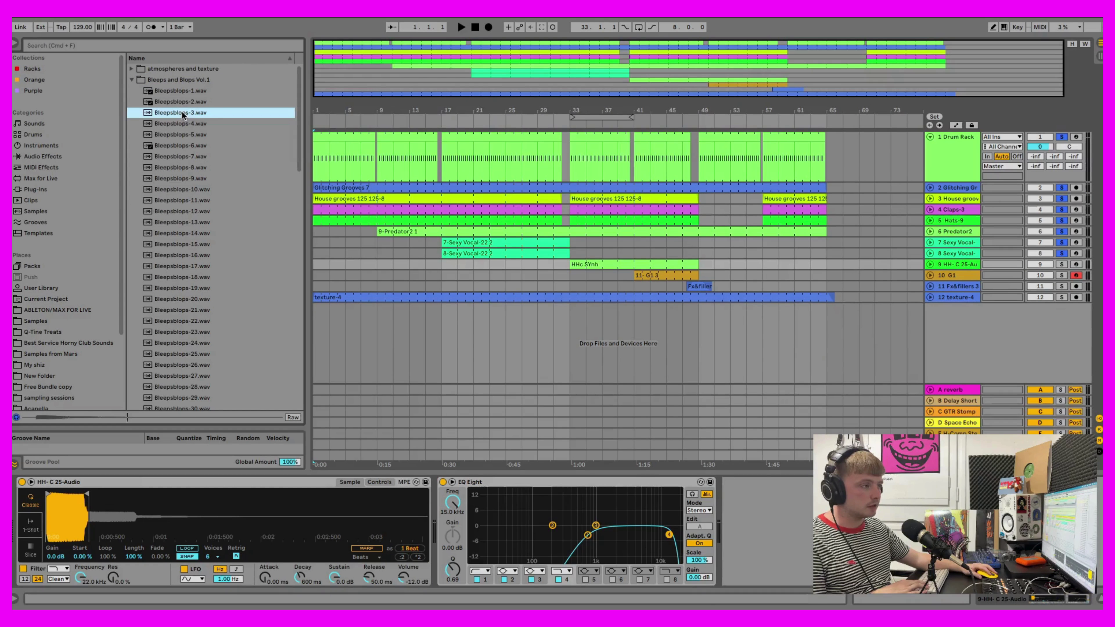
left_click(193, 127)
left_click(194, 137)
left_click(195, 166)
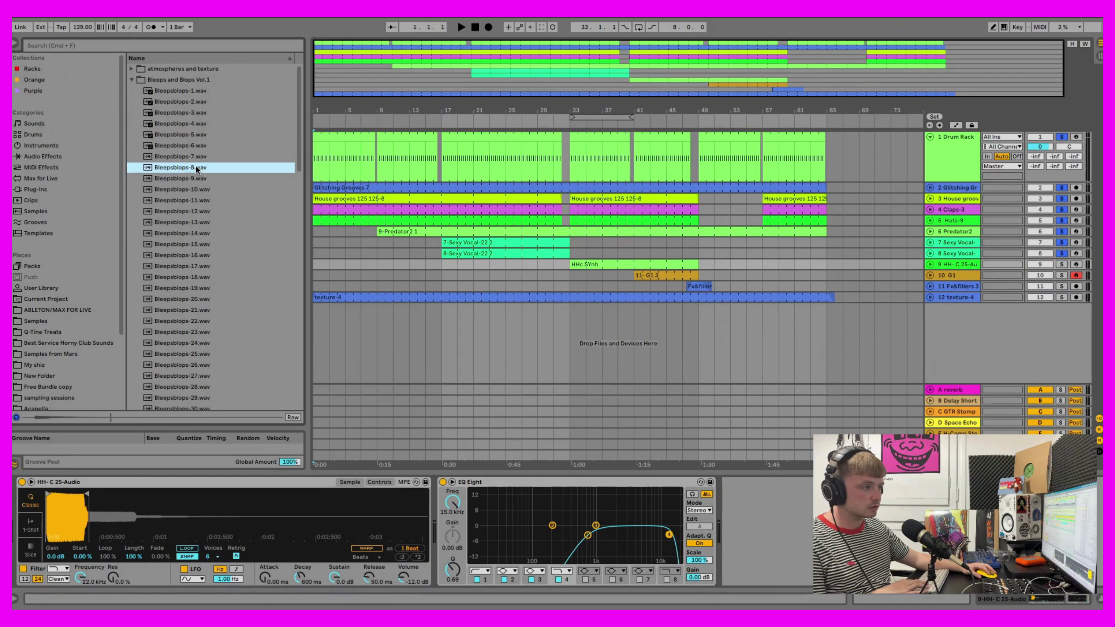
left_click(191, 179)
left_click(192, 222)
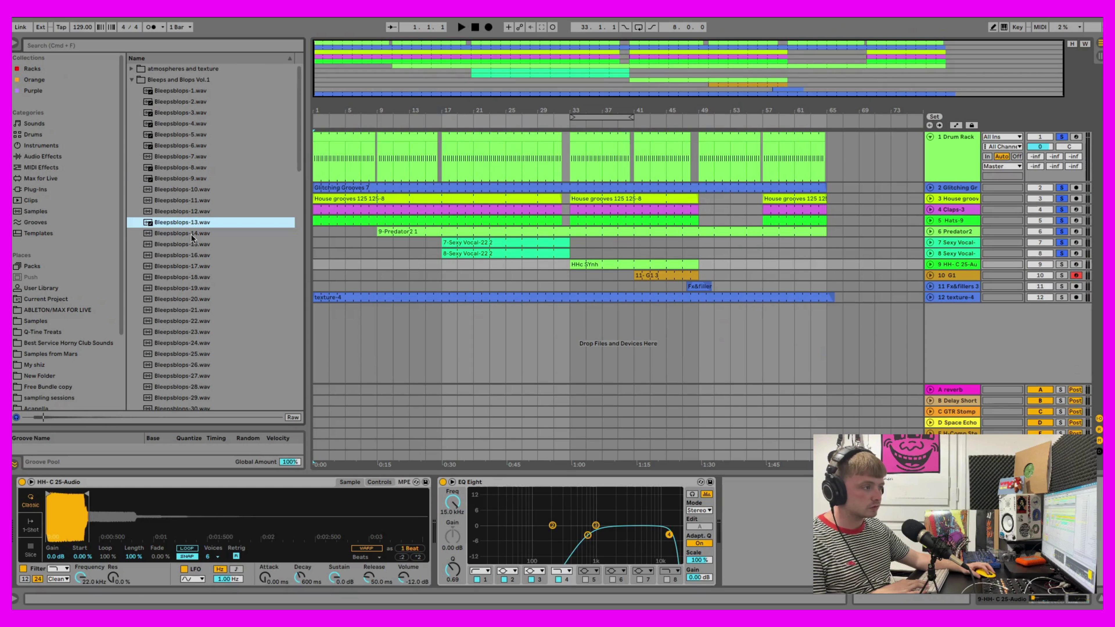
left_click(183, 244)
left_click(131, 80)
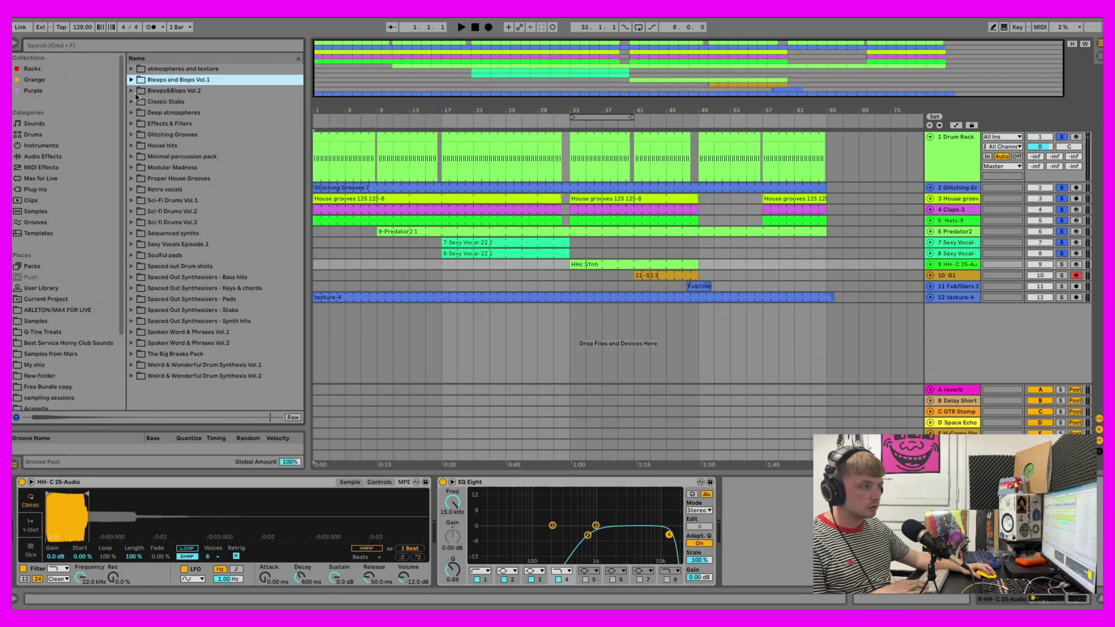
left_click(149, 90)
Step: Open Sci-Fi Drums Vol.1 and audition SciFiDrums-2, -1, -6 and -10
left_click(135, 201)
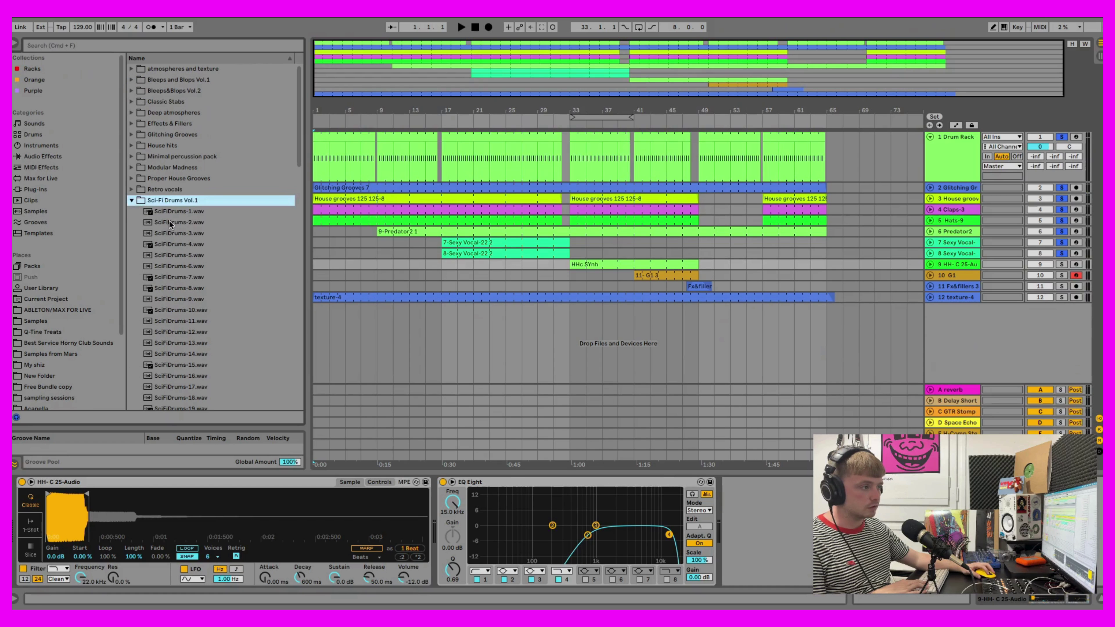
left_click(169, 221)
left_click(188, 212)
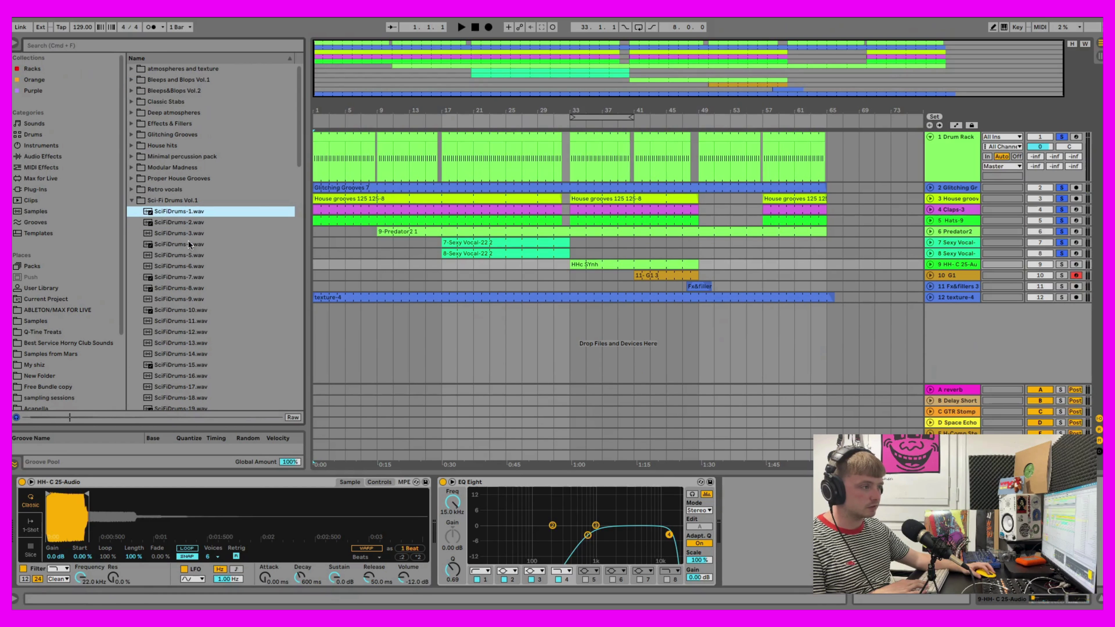
left_click(187, 267)
left_click(181, 310)
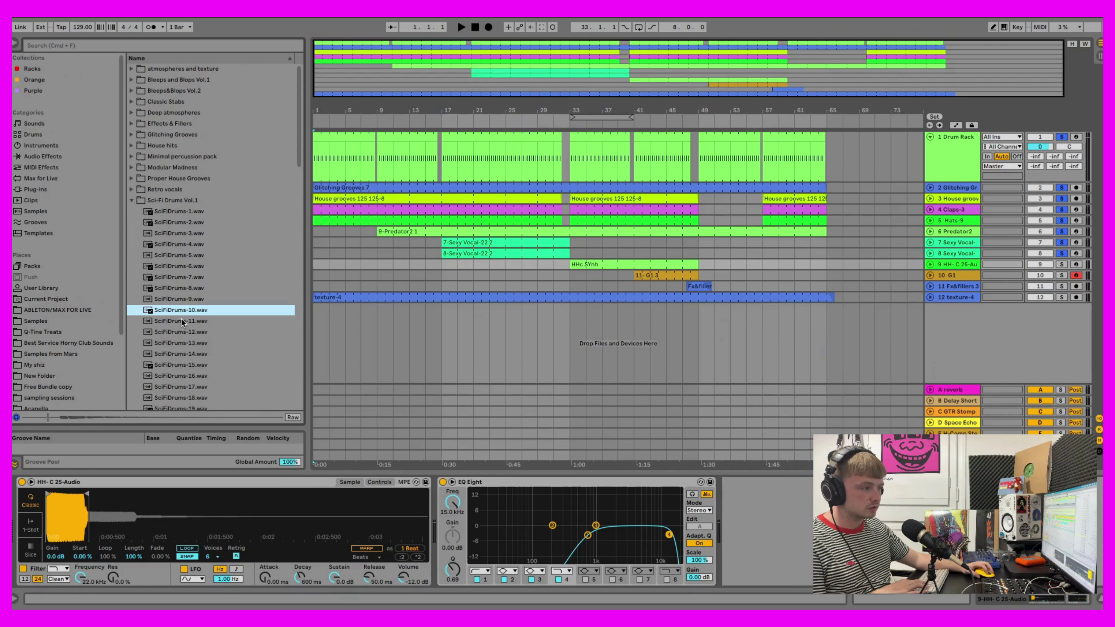
Step: Collapse Sci-Fi Drums, open atmospheres and texture, and set the start point at bar 25 on G1
left_click(132, 200)
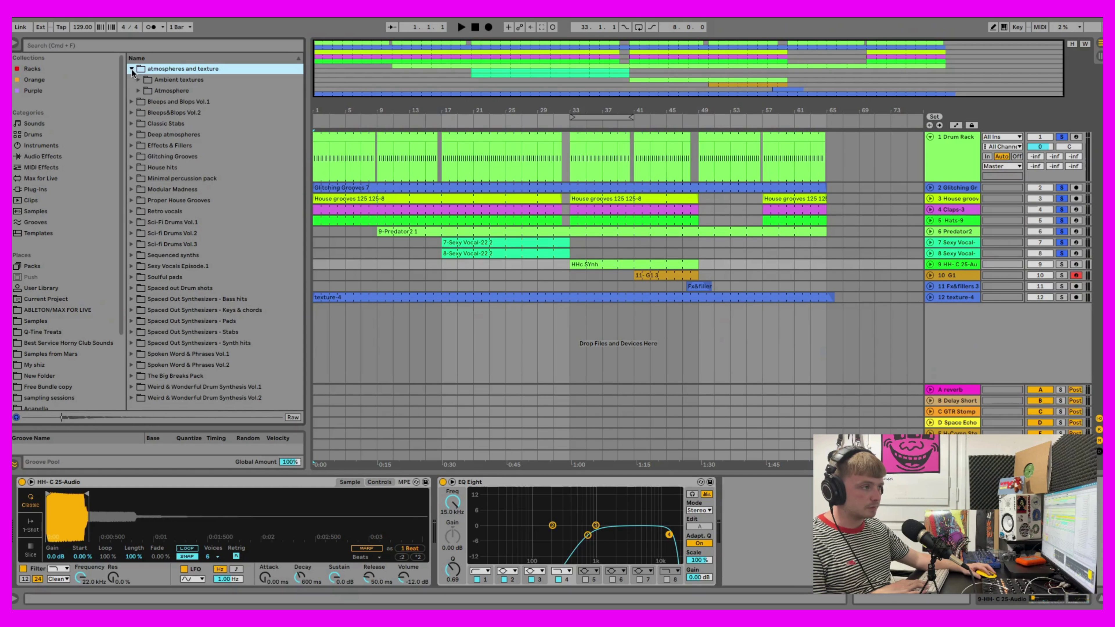
left_click(139, 69)
left_click(493, 277)
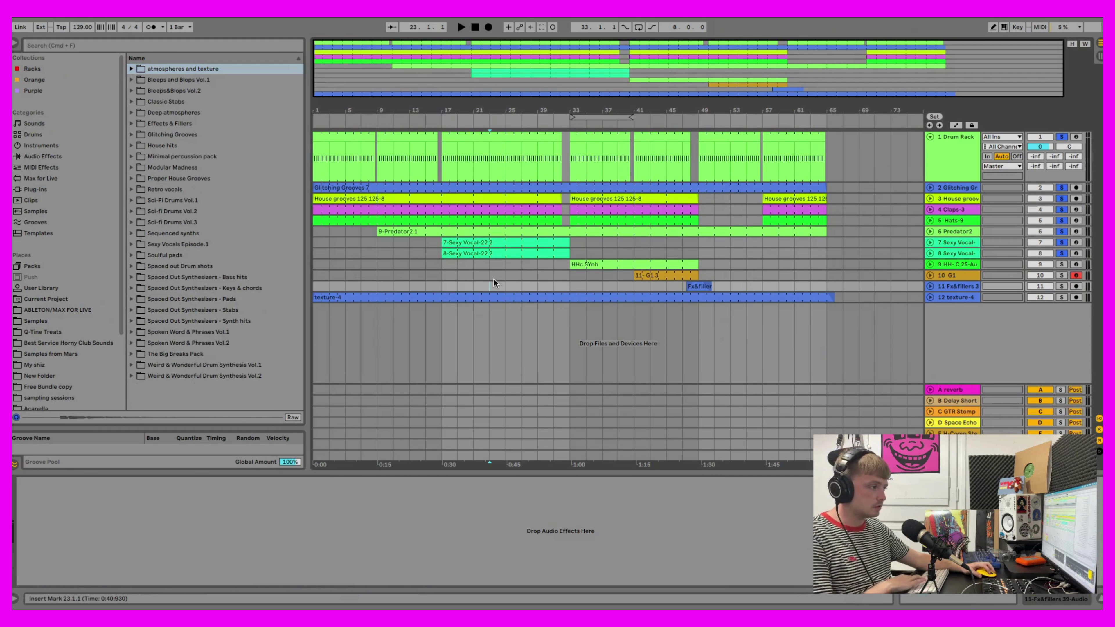
left_click(507, 273)
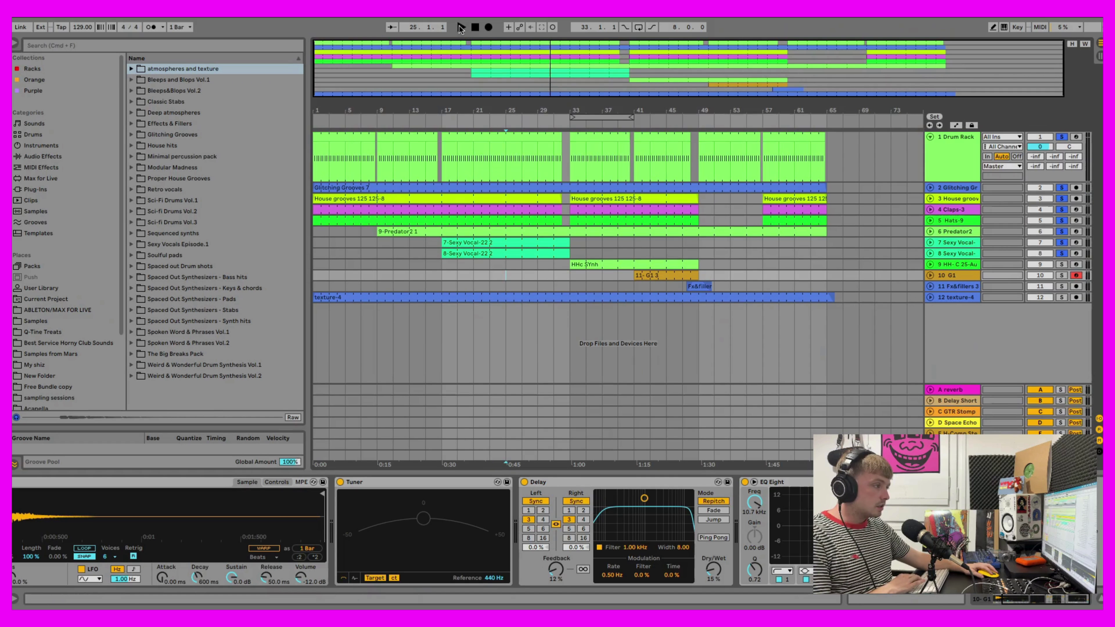
Step: Play from bar 29 on HH-C 25, clear all solos, jump to bar 31, stop, then expand House hits
left_click(538, 264)
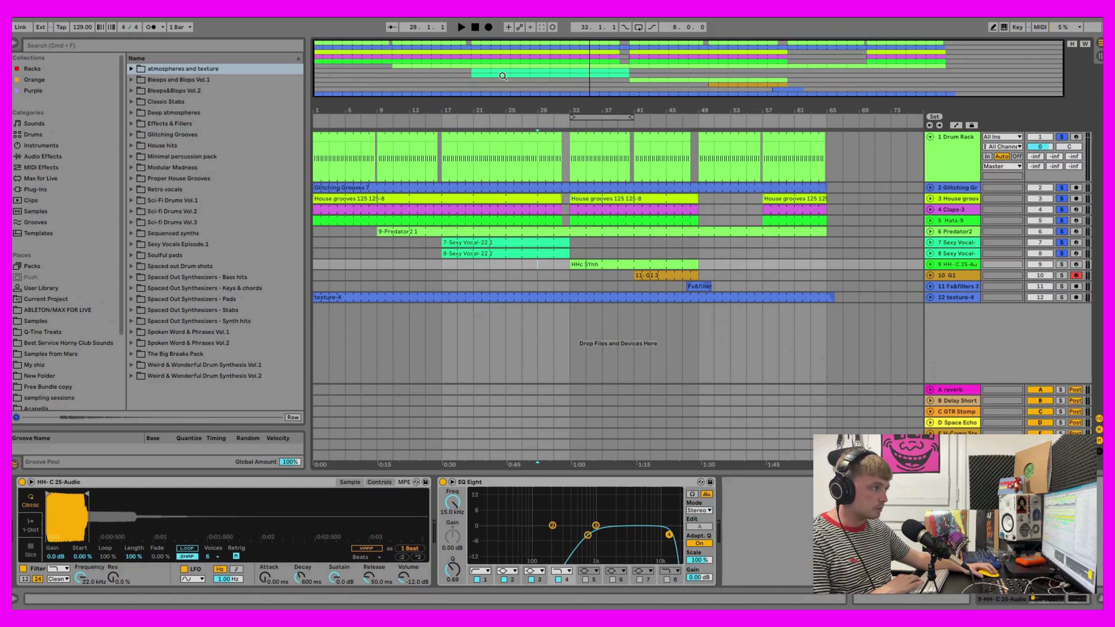
left_click(465, 27)
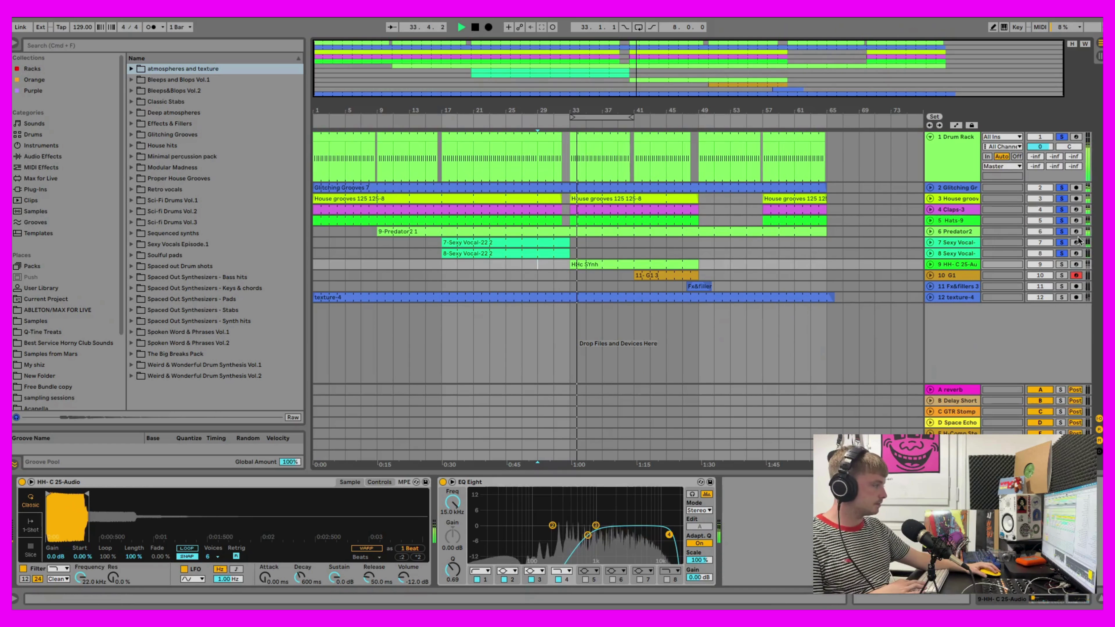
left_click(1061, 264)
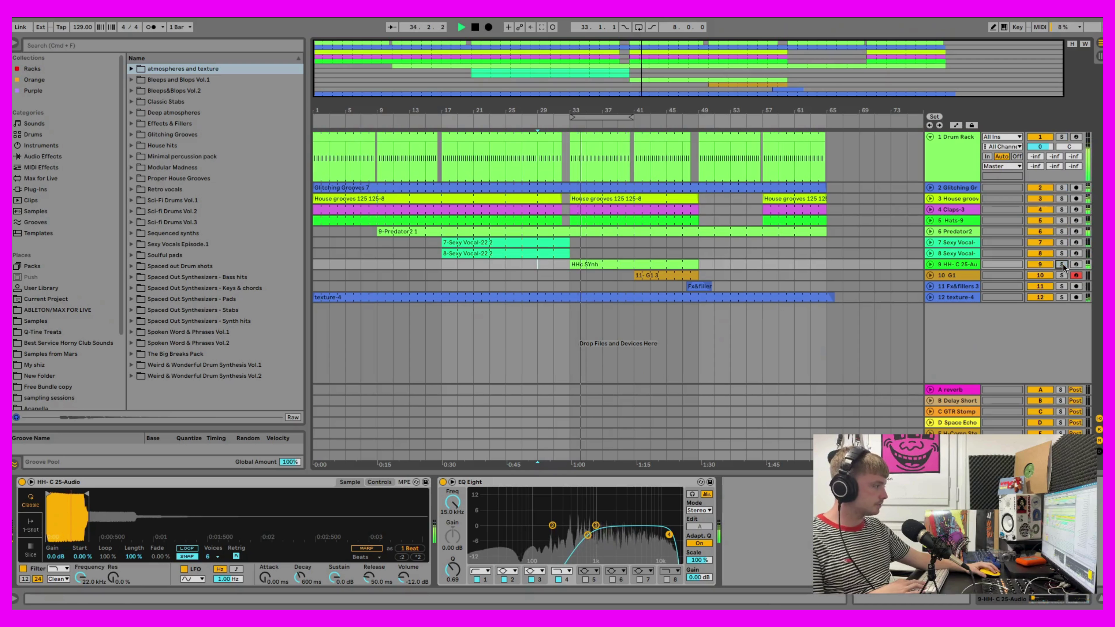
left_click(545, 264)
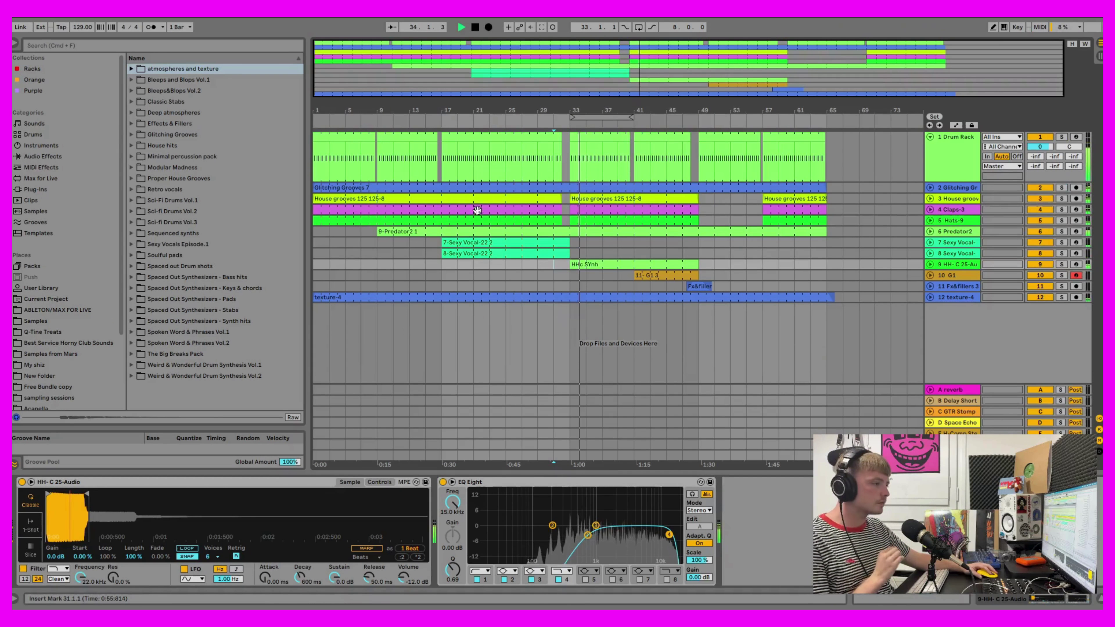
key("space")
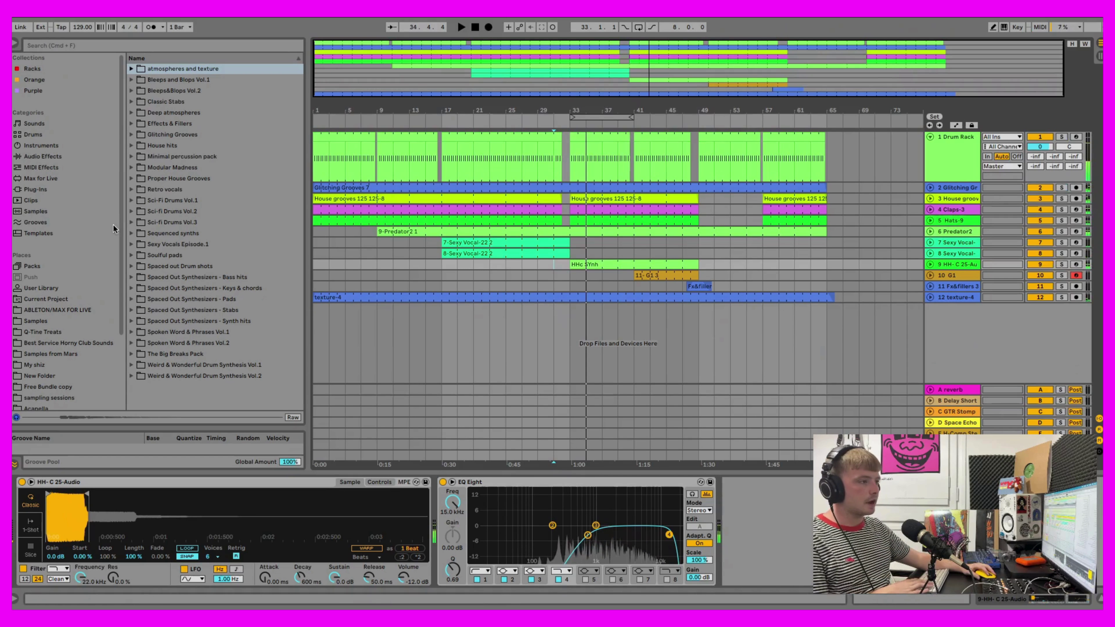
left_click(132, 146)
Step: Preview the House hits hi-hats, including HH-C 7, 12, 16, 25 and 19
key("Down")
key("Down")
key("Down")
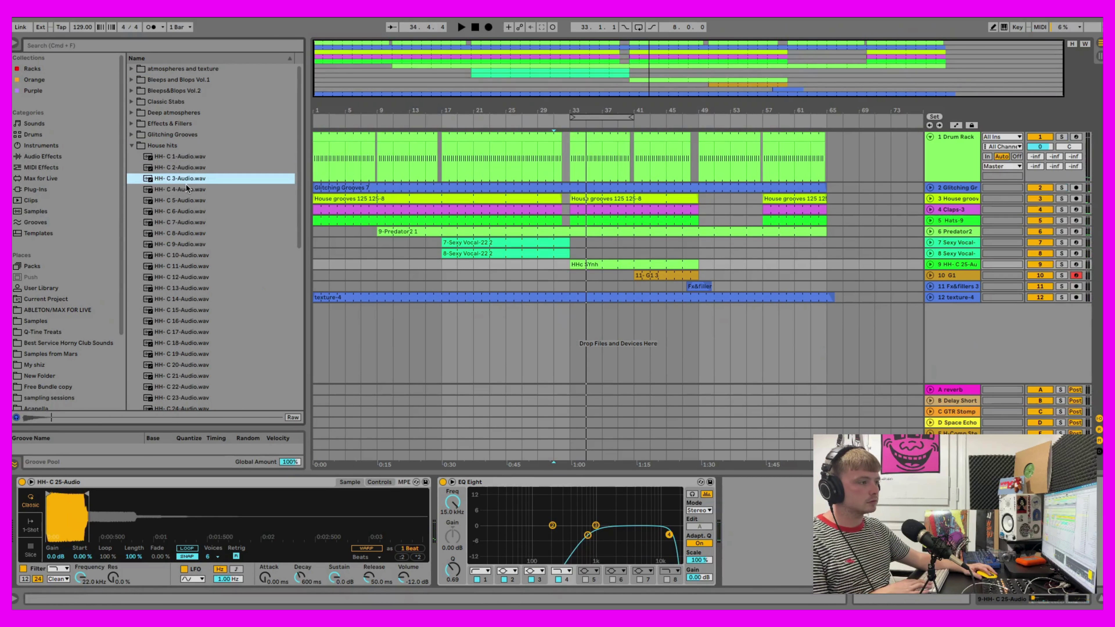
left_click(186, 188)
left_click(187, 199)
left_click(186, 211)
left_click(187, 222)
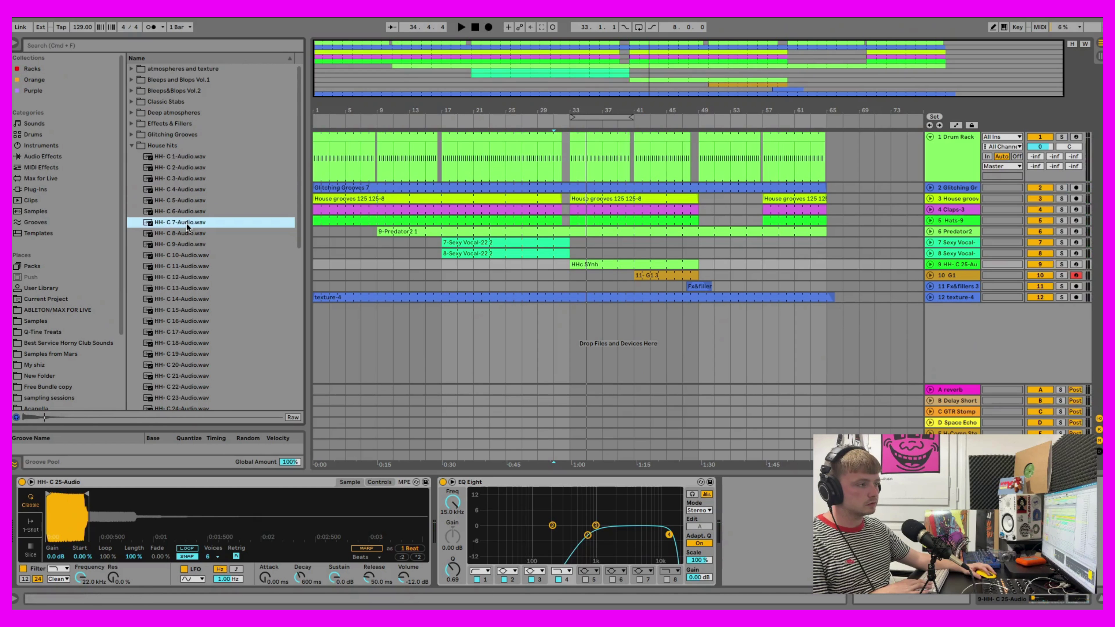
left_click(187, 254)
left_click(188, 276)
scroll(188, 267, "down", 3)
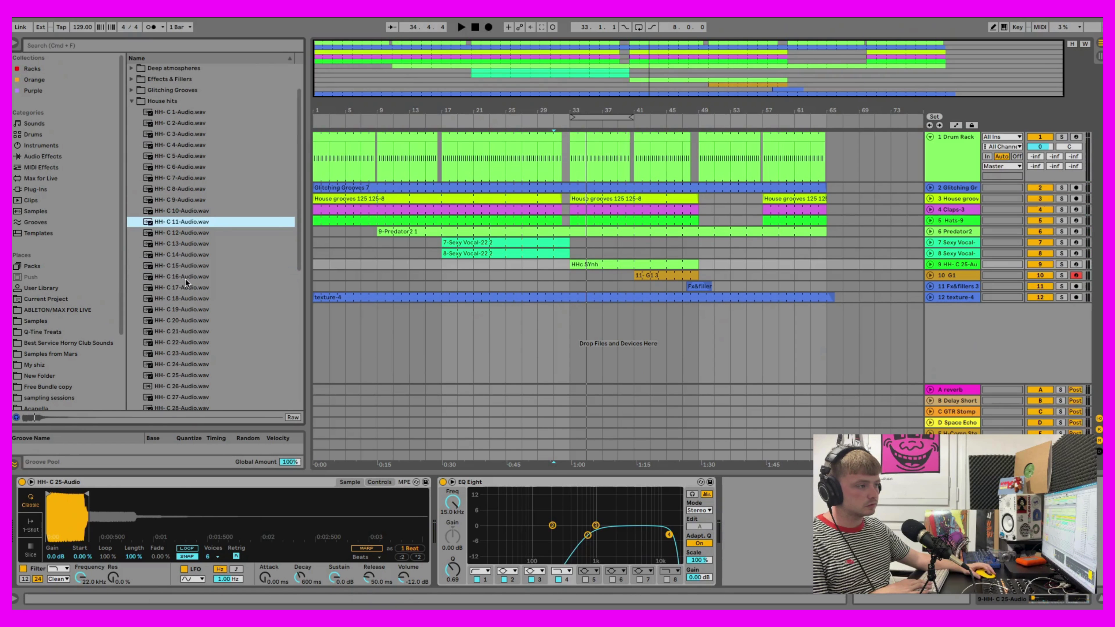
left_click(189, 278)
scroll(193, 303, "down", 8)
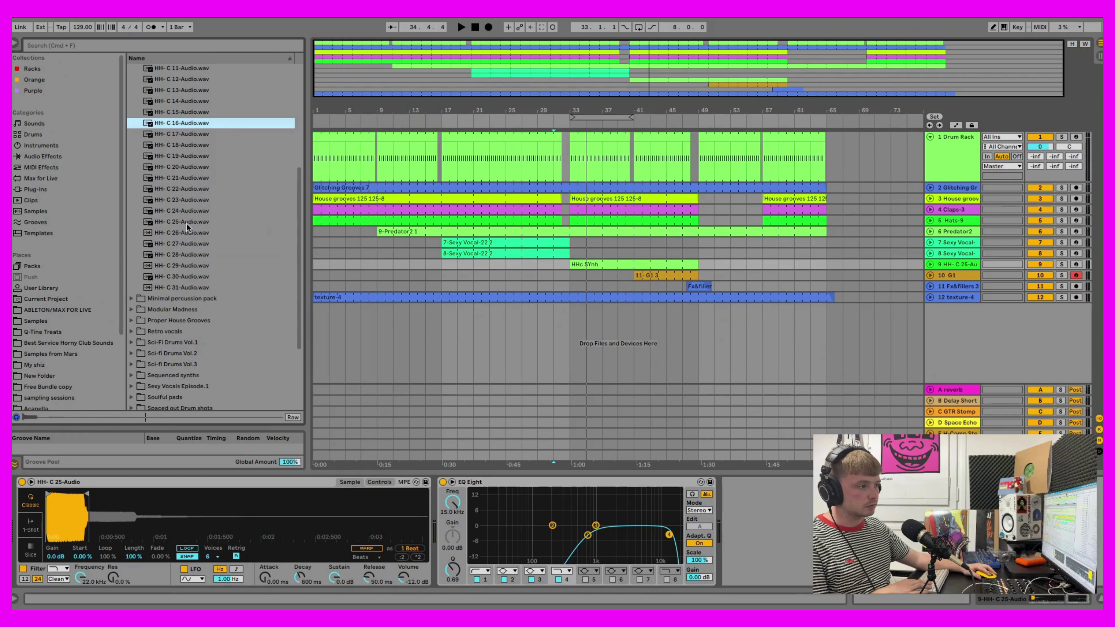
left_click(188, 222)
left_click(192, 189)
left_click(193, 156)
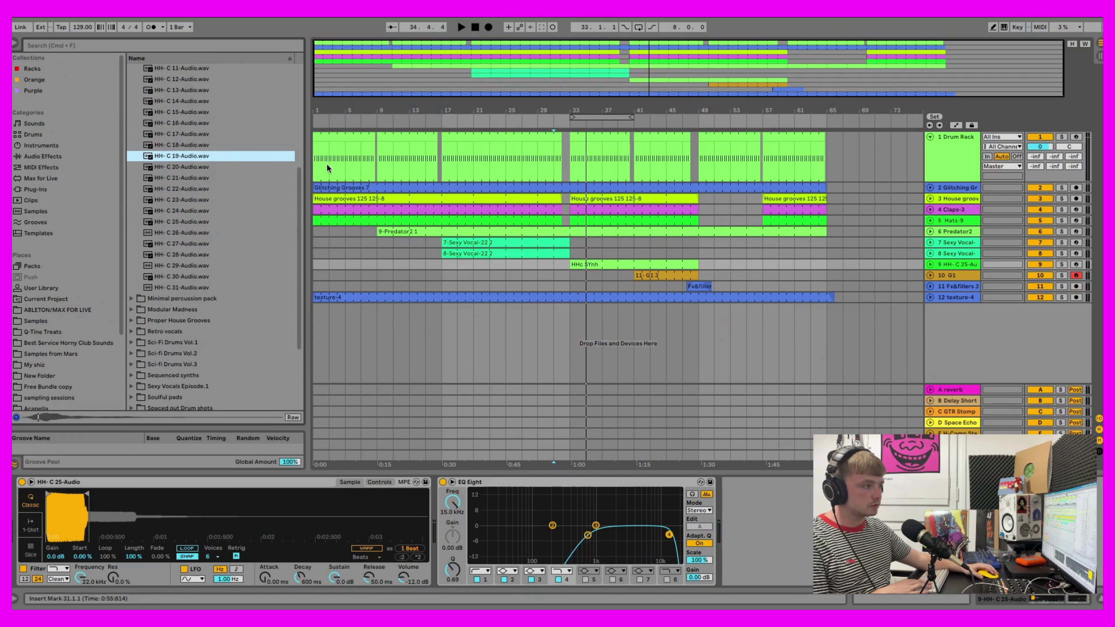
Step: Set the start point at bar 13, select the 11-G1 3 clip at bar 41, then stop playback
left_click(429, 256)
left_click(648, 276)
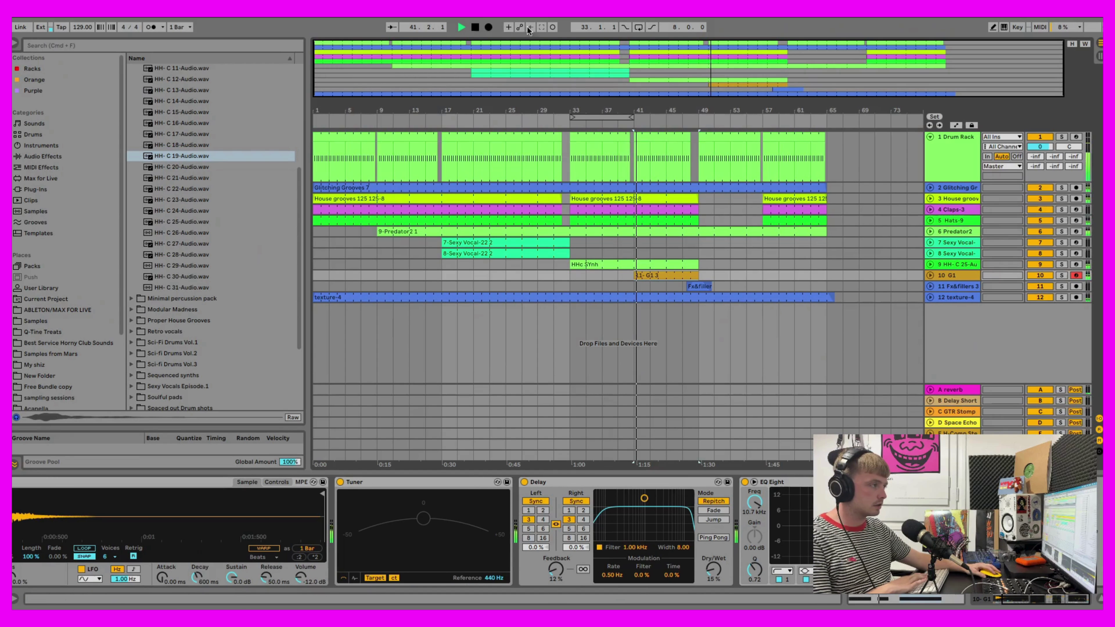
key("space")
scroll(196, 179, "up", 6)
Step: Collapse House hits and preview Classic Stabs samples 7, 8, 11, 12, 13, 14 and 16, then collapse it
left_click(132, 146)
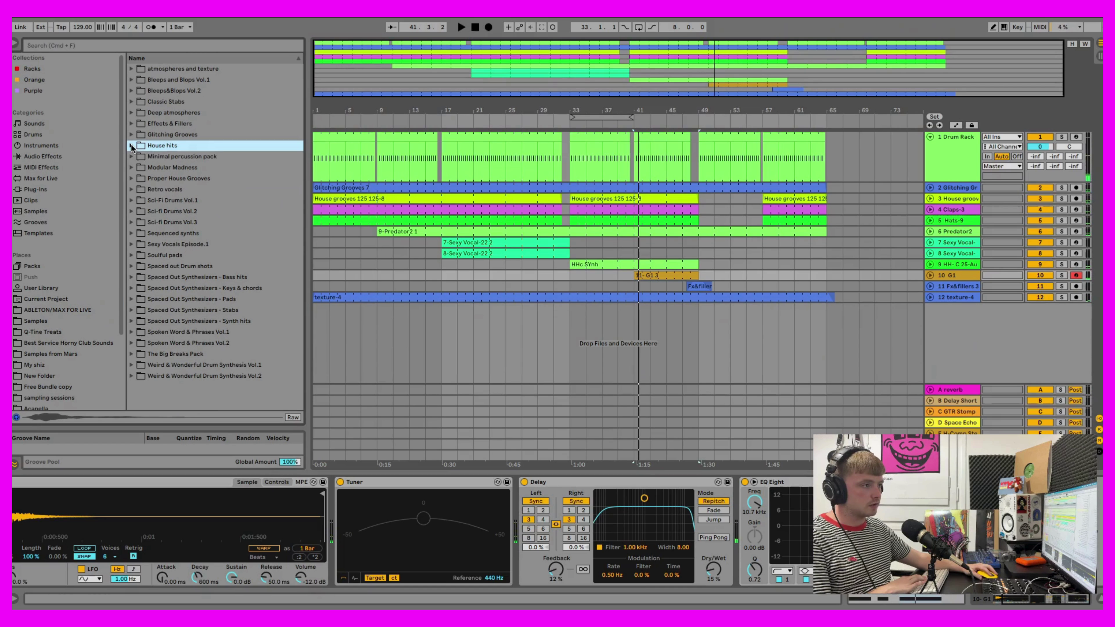
left_click(132, 101)
left_click(175, 115)
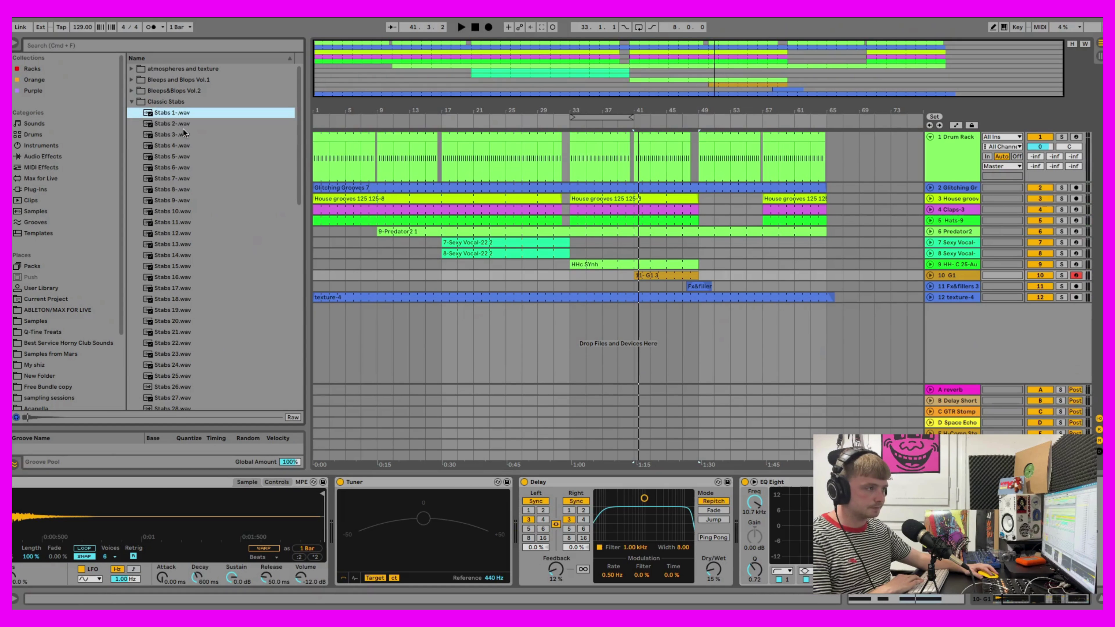
left_click(182, 133)
left_click(182, 124)
left_click(183, 157)
left_click(186, 178)
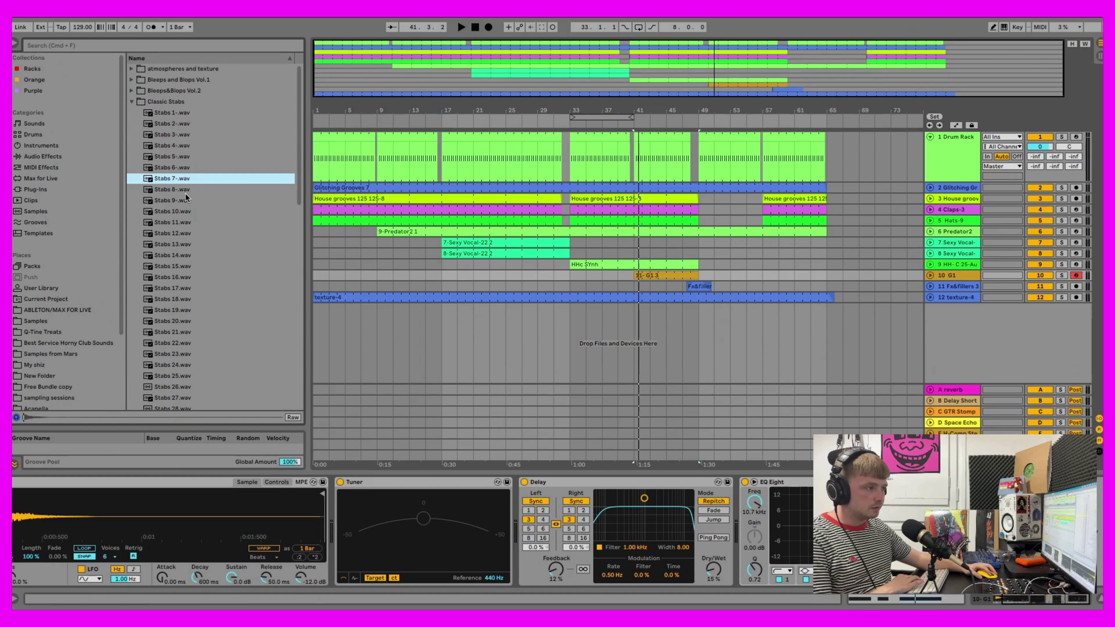
left_click(185, 192)
left_click(182, 222)
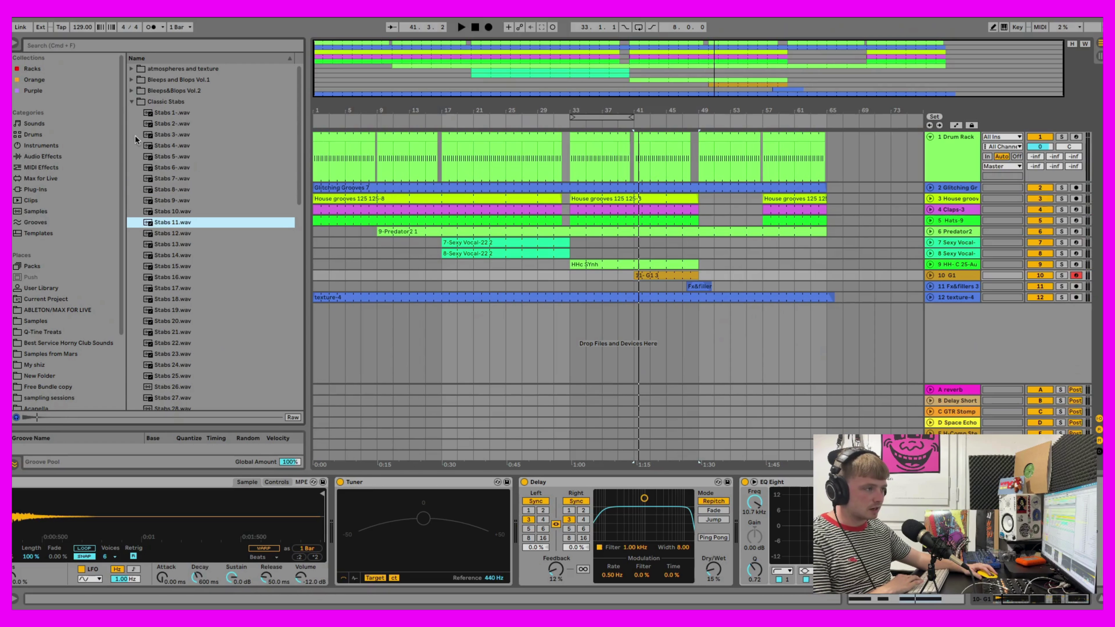
left_click(183, 236)
left_click(183, 246)
left_click(185, 255)
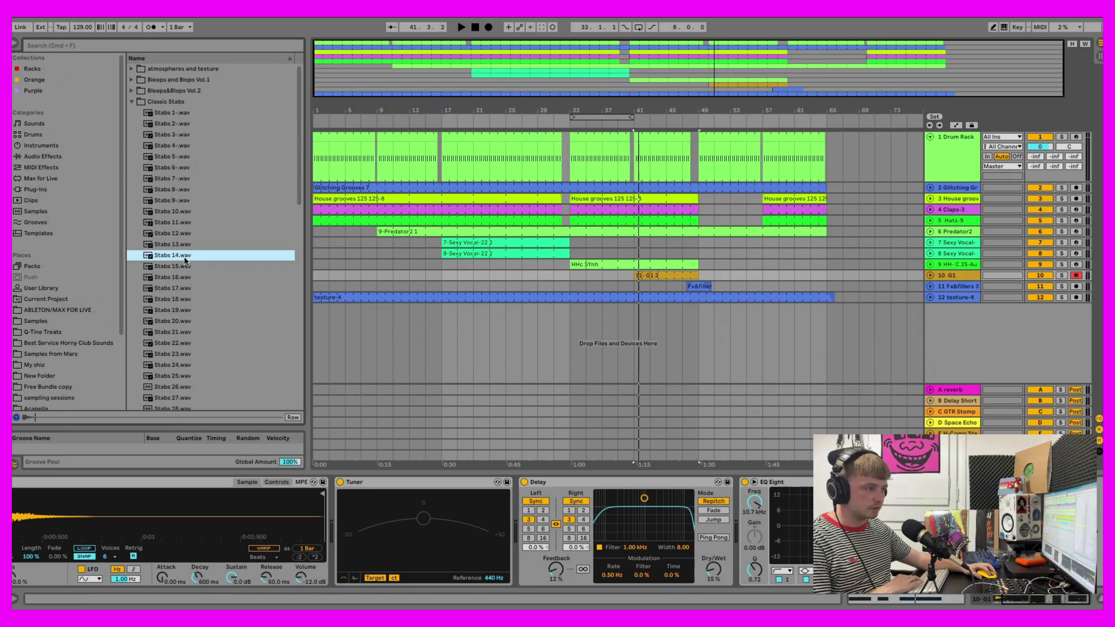
left_click(184, 276)
left_click(132, 101)
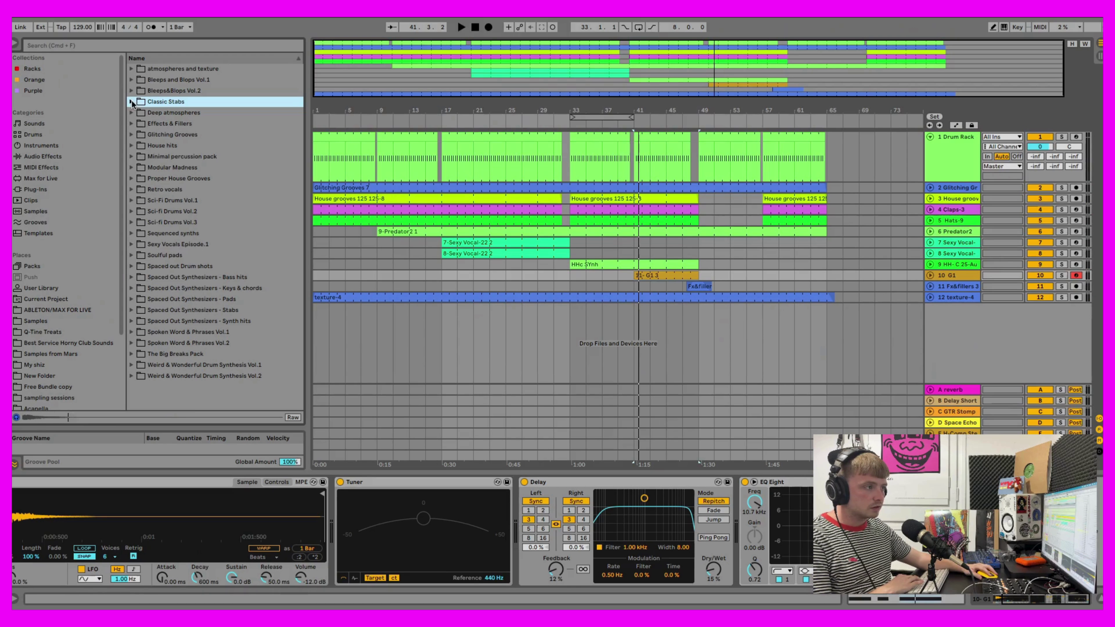
Step: Open Spaced Out Synthesizers - Stabs and preview G1, A3, Amaj, Amin1 and C3 stabs
left_click(133, 310)
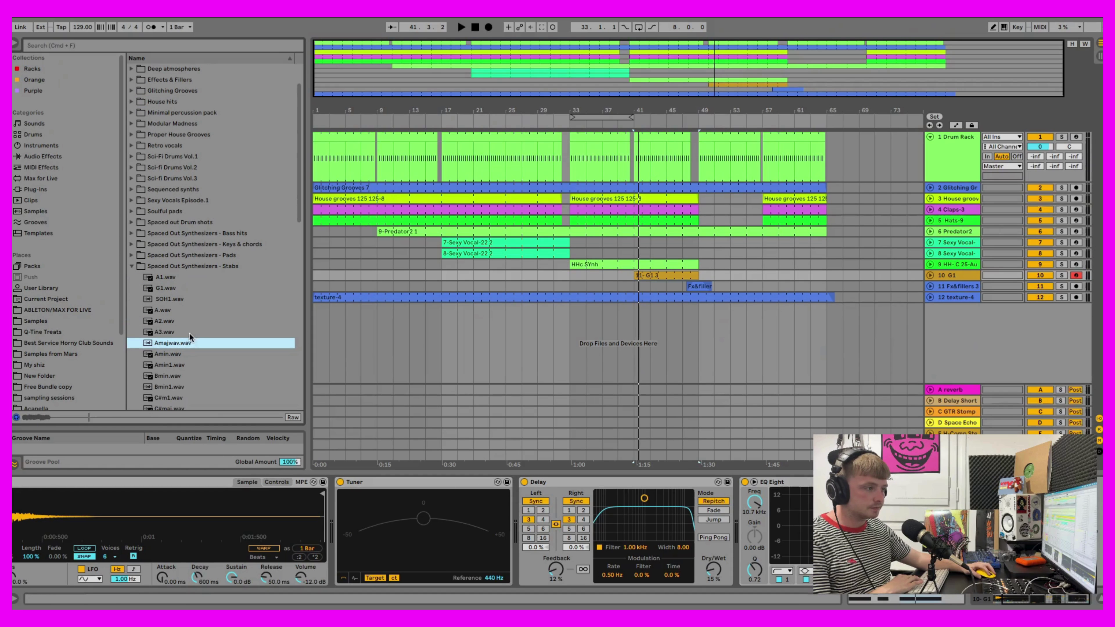
left_click(168, 289)
scroll(167, 317, "down", 1)
left_click(170, 314)
left_click(173, 325)
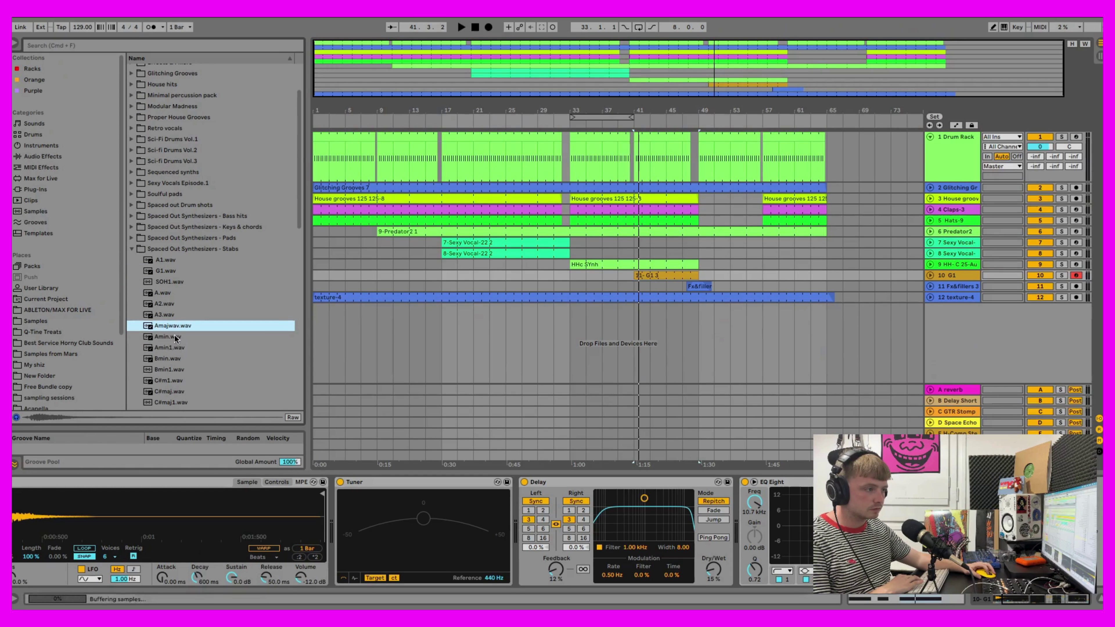
left_click(177, 348)
left_click(175, 293)
left_click(176, 335)
left_click(179, 348)
scroll(180, 356, "down", 5)
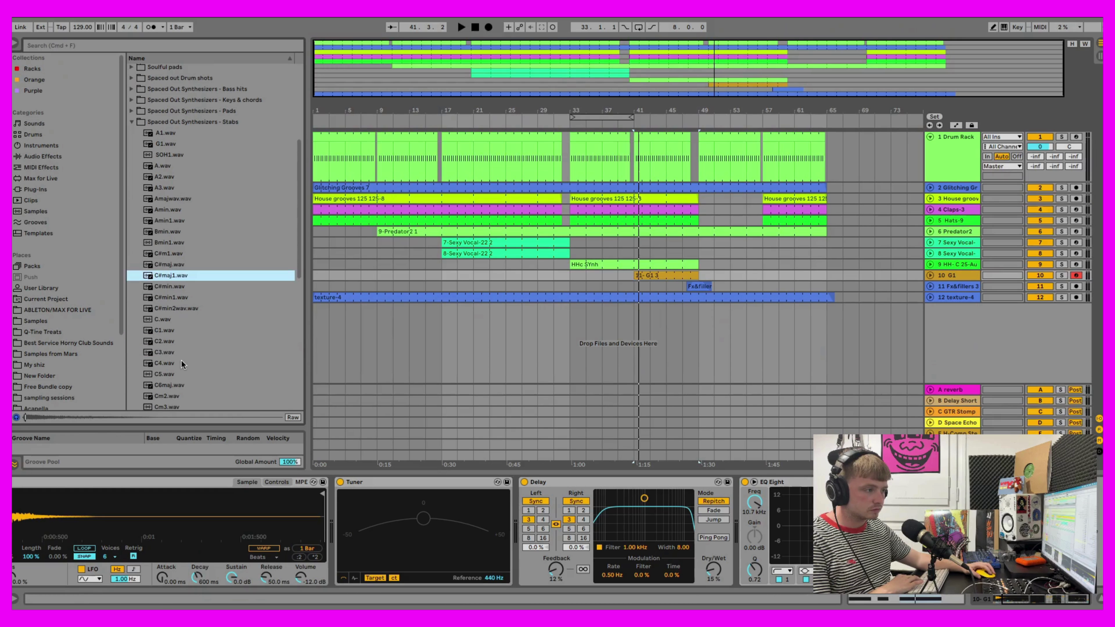
left_click(181, 353)
scroll(181, 358, "down", 3)
left_click(181, 358)
scroll(181, 365, "down", 3)
Step: Preview the Dm1, D2, D1, Ebm, Em, F#, F#min, F3, Fmaj, E, D and G4 stabs
left_click(176, 339)
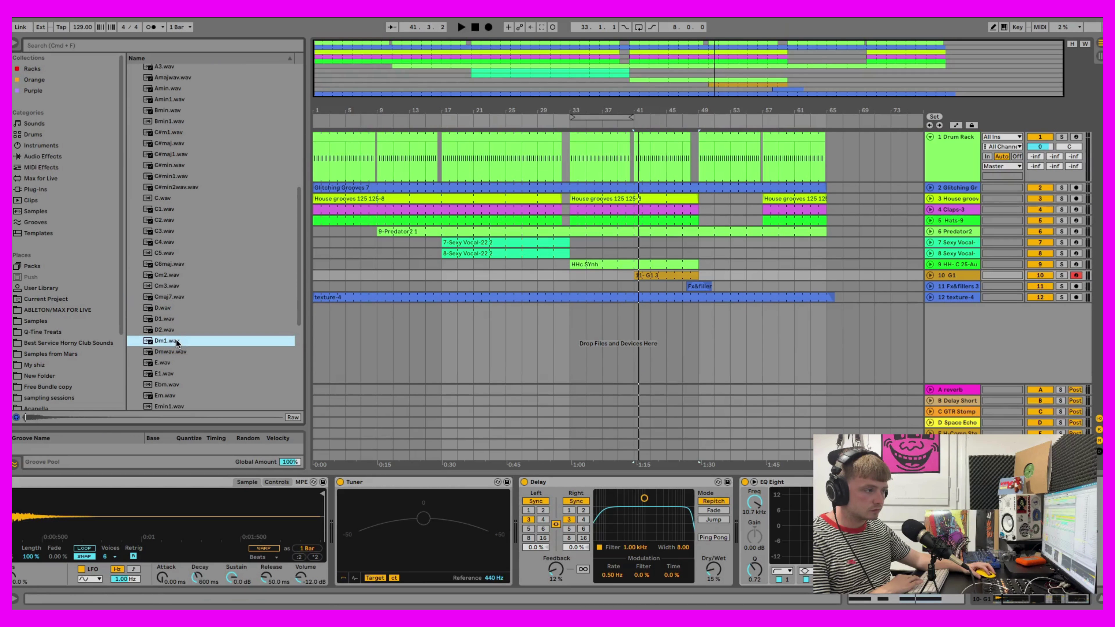
left_click(175, 328)
left_click(174, 319)
left_click(179, 385)
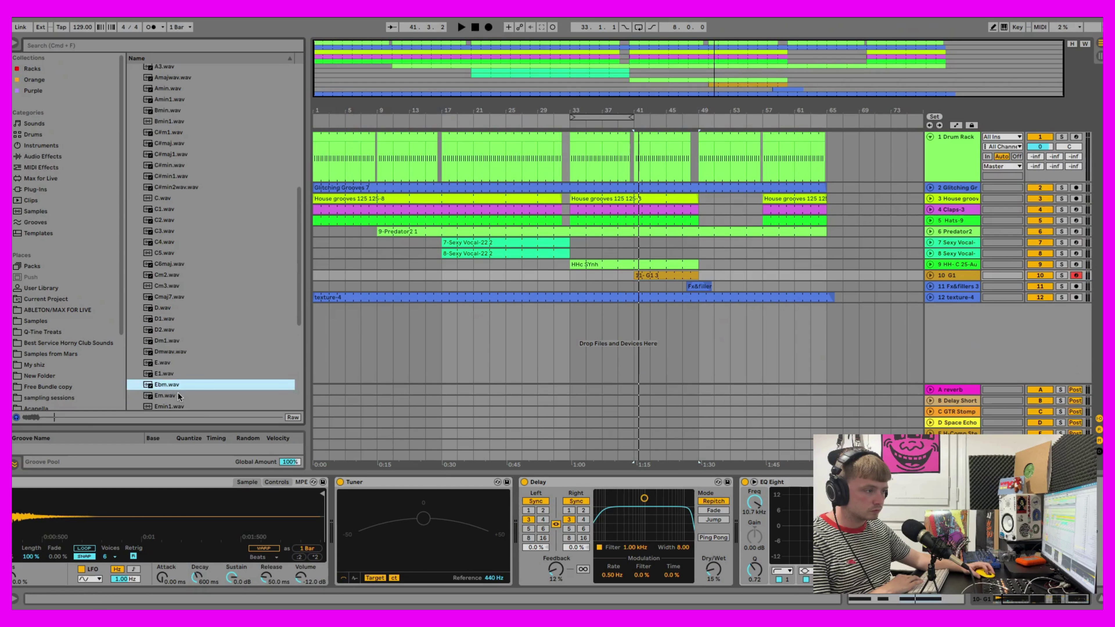
left_click(178, 394)
scroll(189, 358, "down", 3)
left_click(183, 347)
left_click(180, 368)
left_click(175, 389)
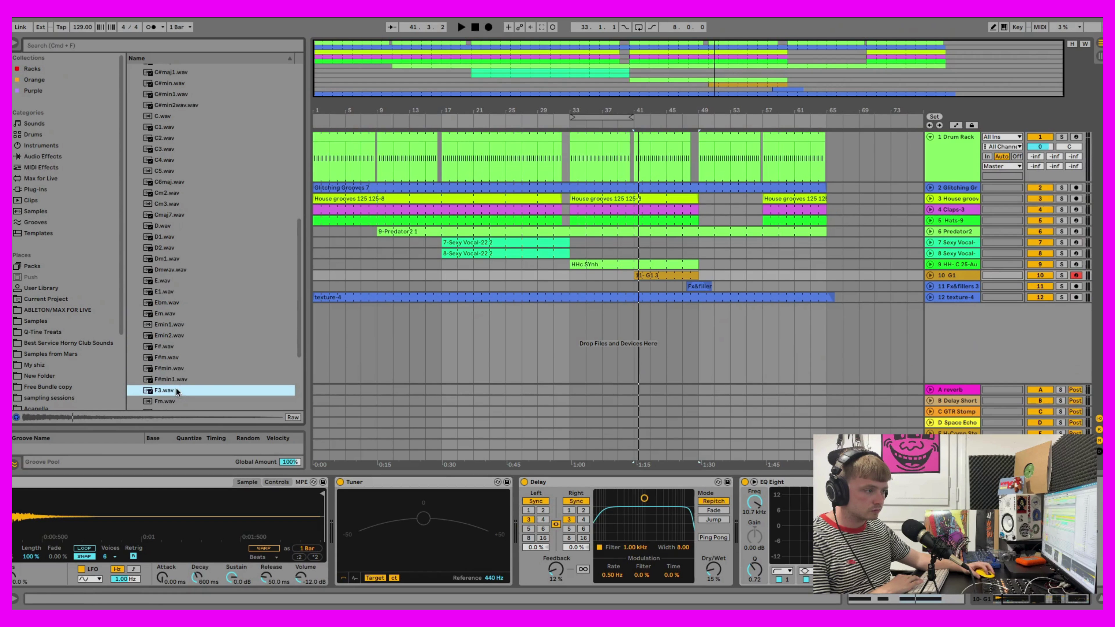
scroll(174, 364, "down", 1)
left_click(173, 342)
left_click(176, 375)
scroll(178, 375, "down", 2)
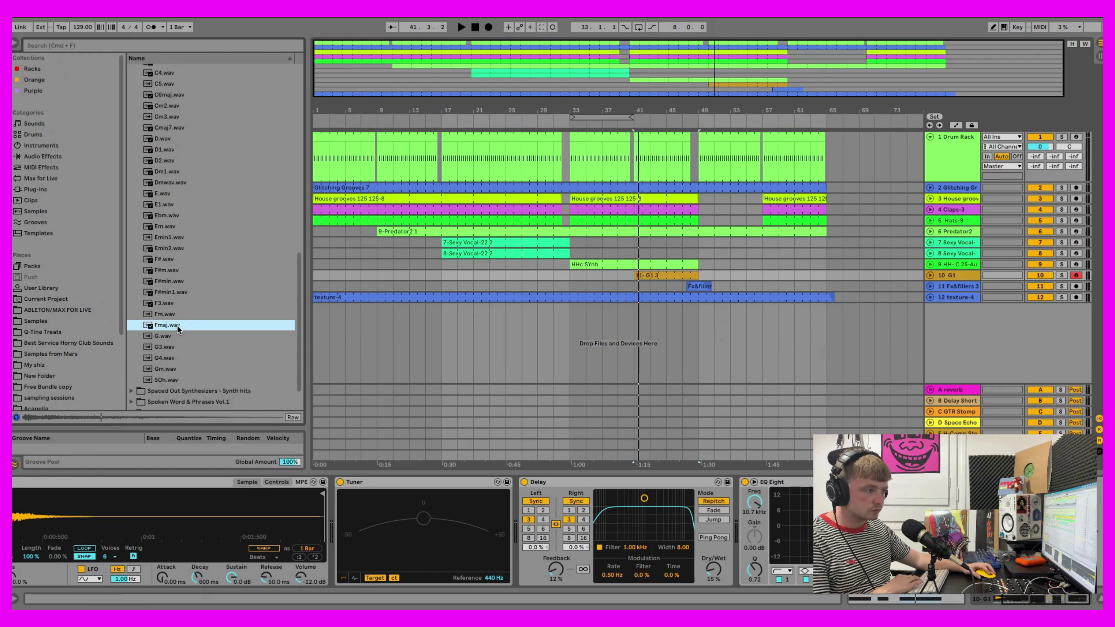
left_click(175, 195)
left_click(173, 138)
left_click(165, 357)
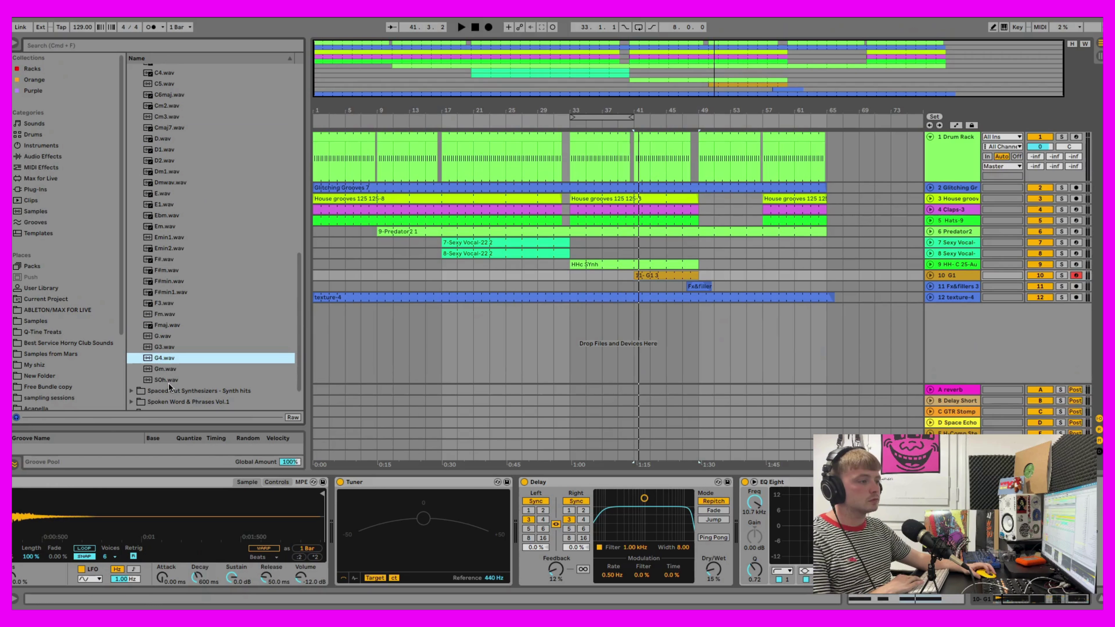
Step: Preview the C-2 and C-4 samples in Synth hits, then collapse that folder
left_click(131, 390)
left_click(206, 326)
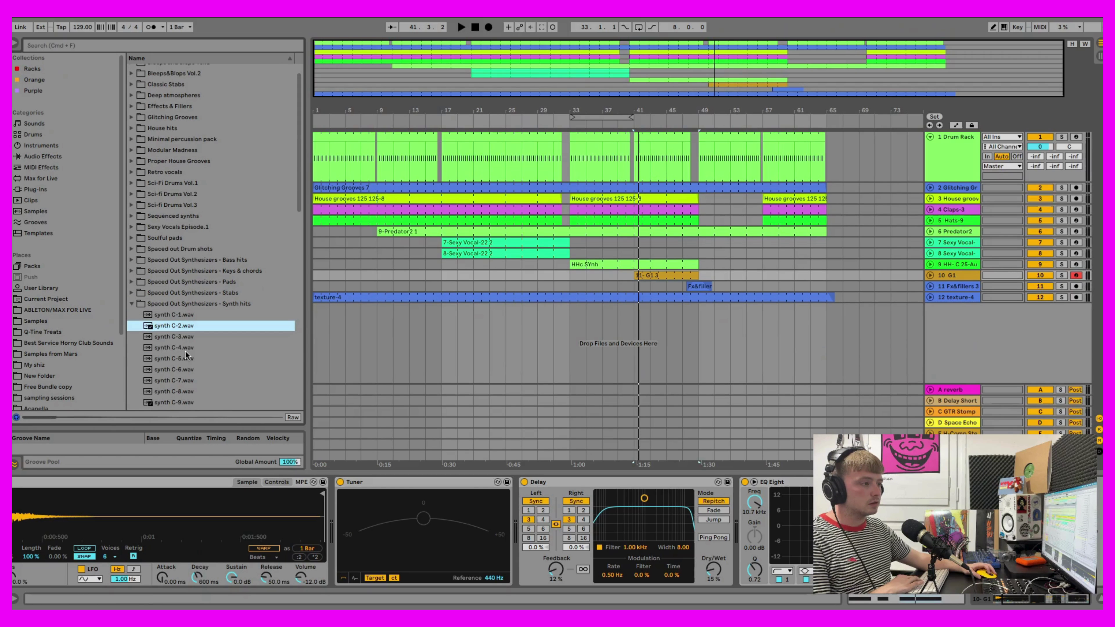
left_click(184, 351)
scroll(184, 360, "down", 1)
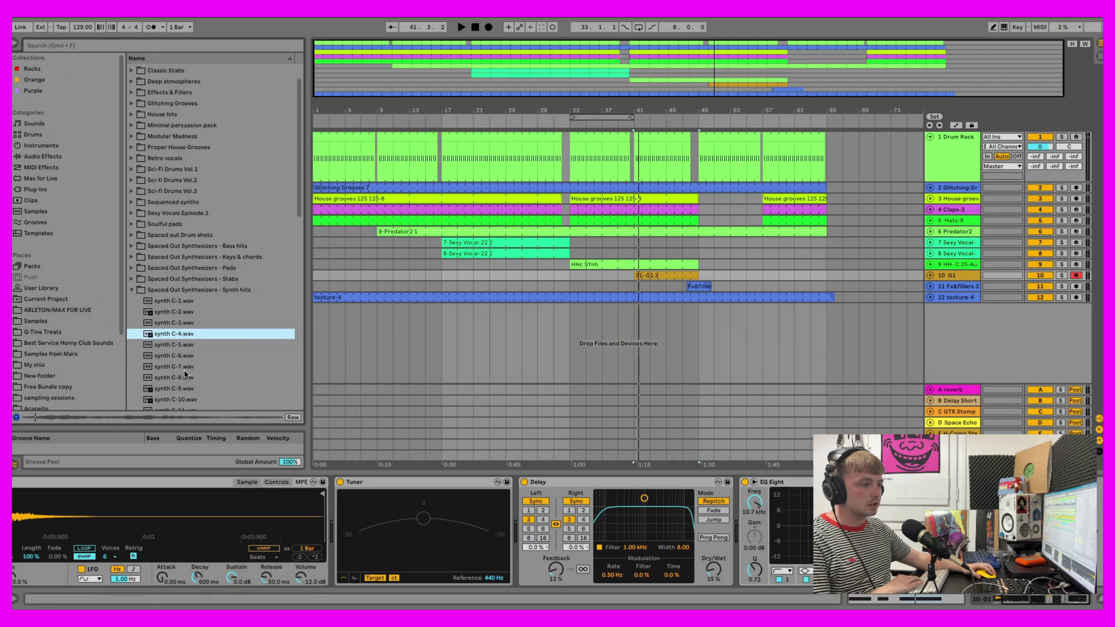
left_click(131, 288)
Step: Preview WW1-6, WW1-7, WW1-14 and WW1-17 in Weird & Wonderful Drum Synthesis Vol.1
left_click(131, 365)
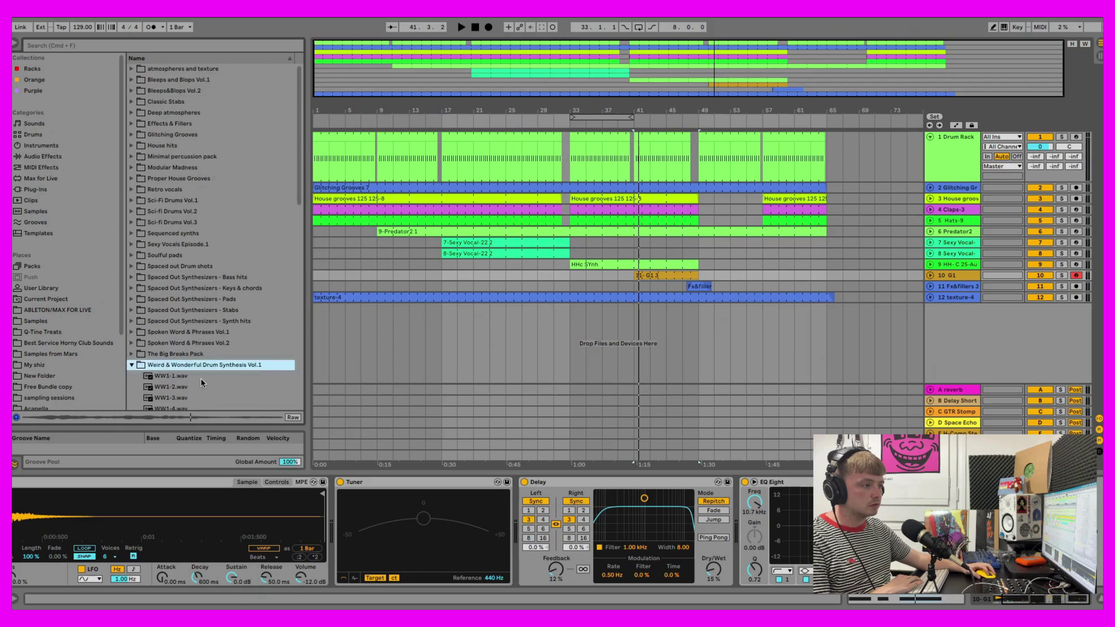
key("Down")
left_click(186, 376)
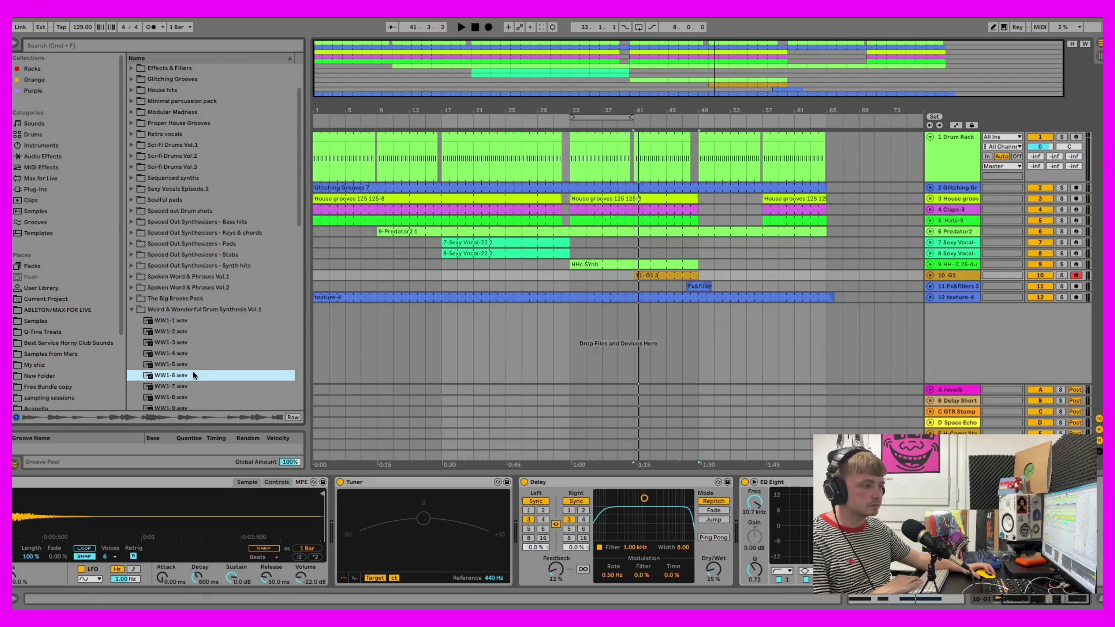
key("Down")
scroll(188, 367, "down", 3)
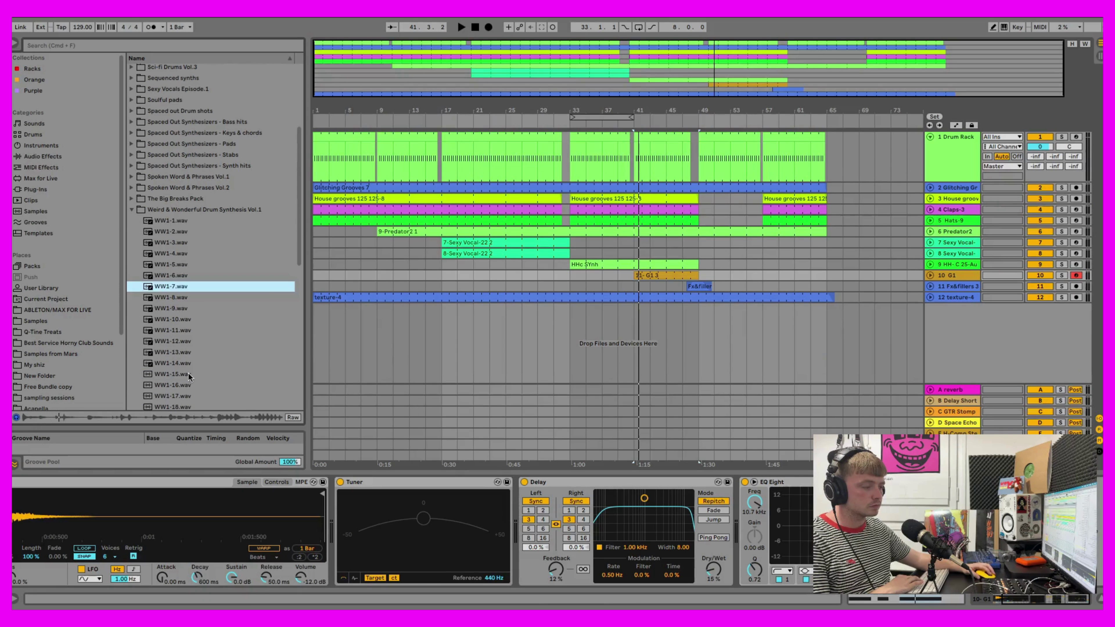
left_click(187, 364)
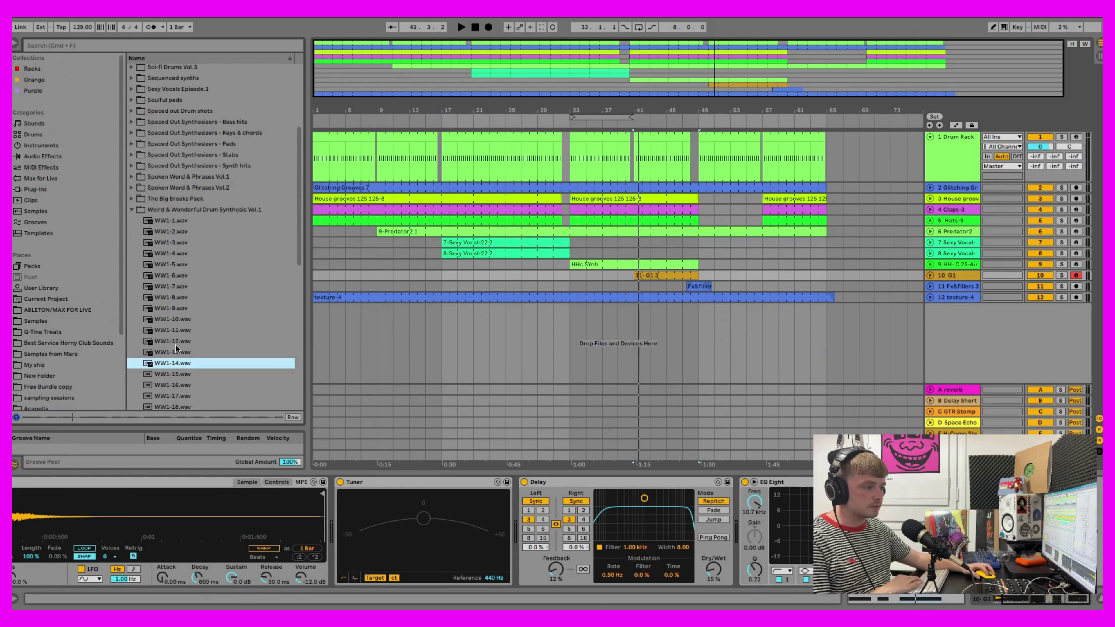
left_click(181, 393)
scroll(176, 358, "down", 2)
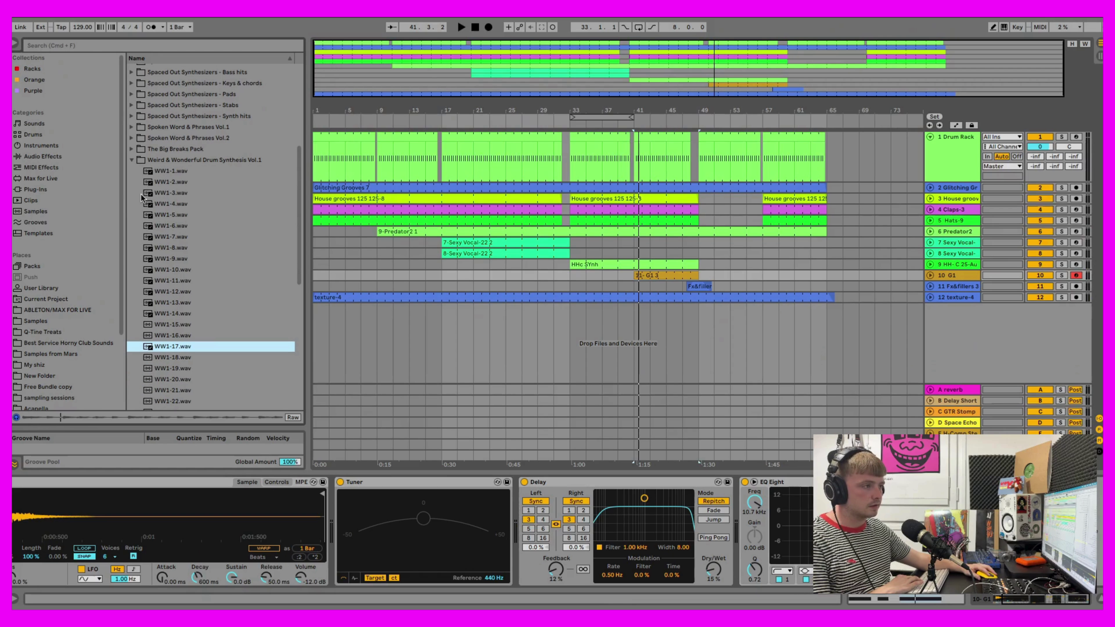
left_click(132, 160)
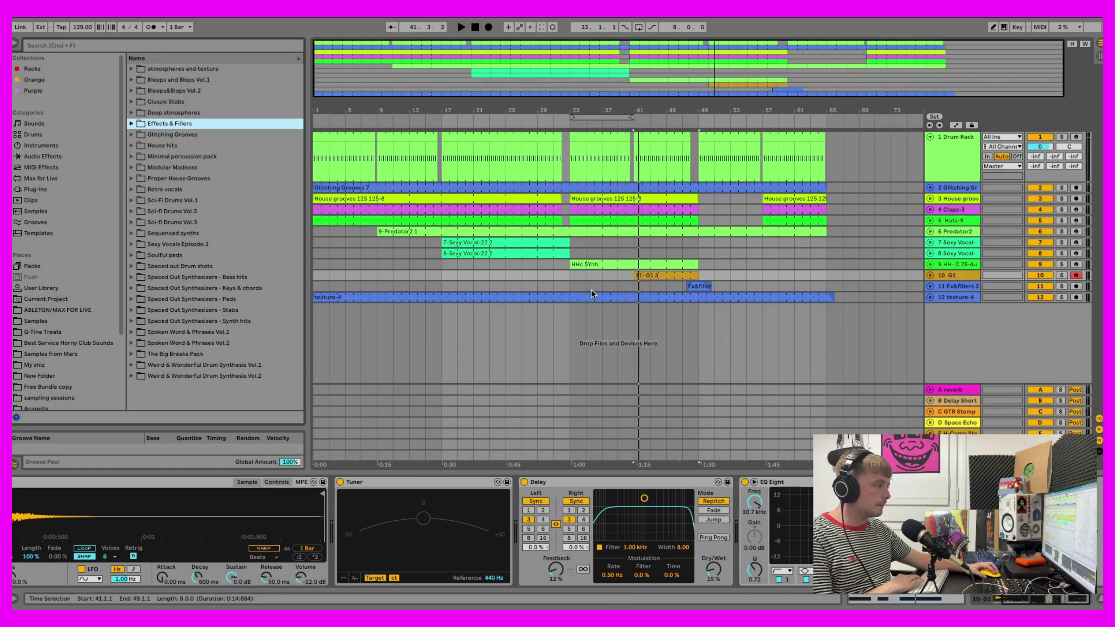
Step: Set the start point at bar 47 on Fx&fillers, unfold the track and play from there
left_click(680, 286)
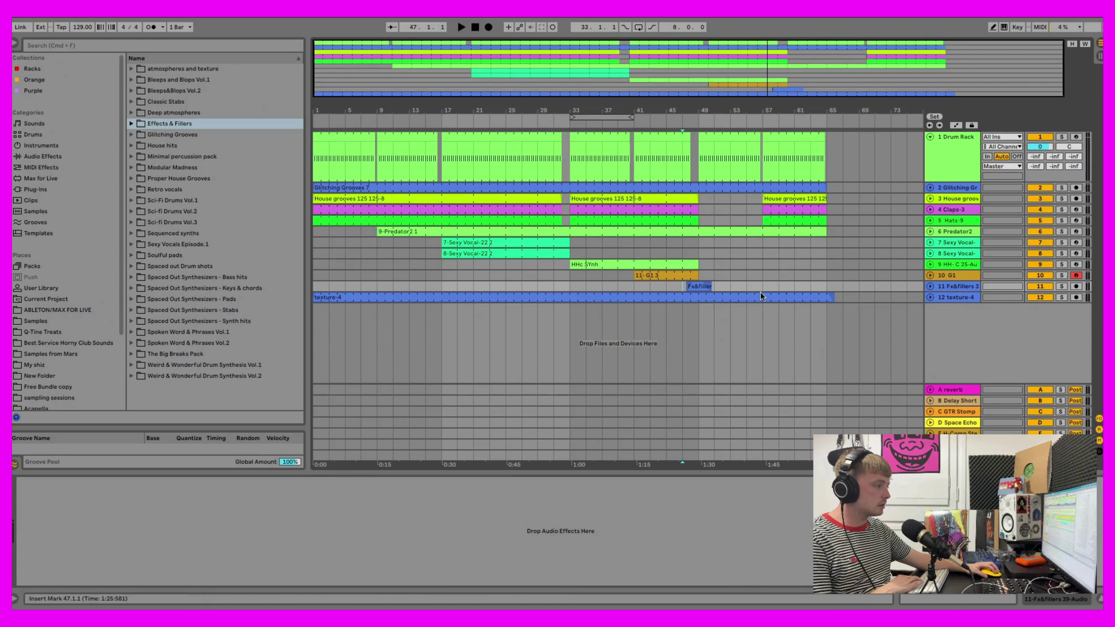
left_click(929, 287)
left_click(929, 287)
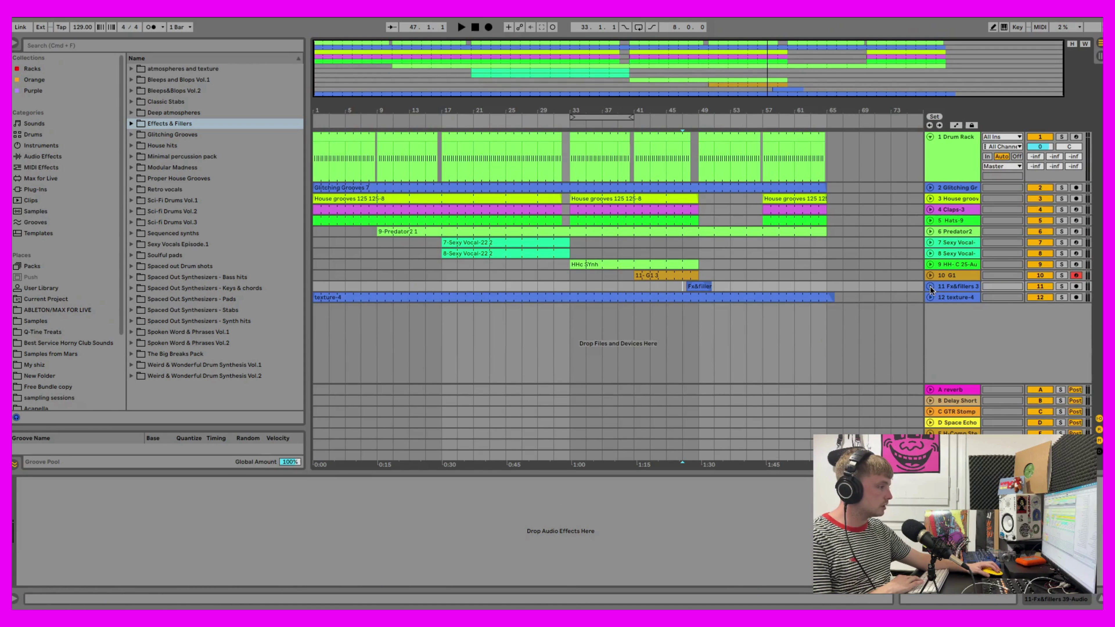
left_click(929, 287)
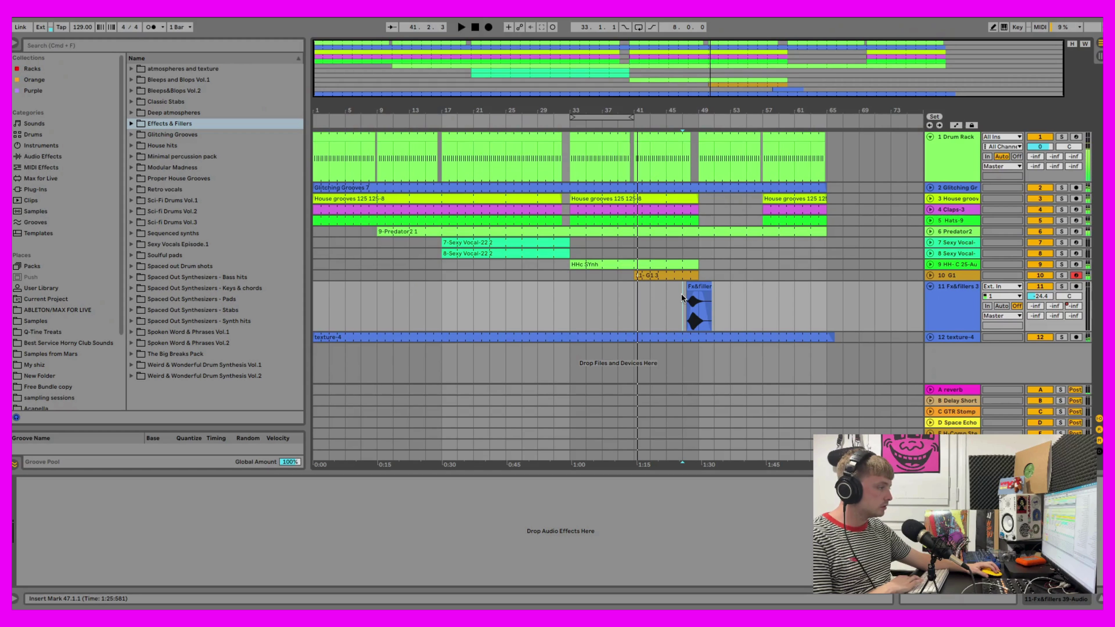
left_click(682, 303)
key("space")
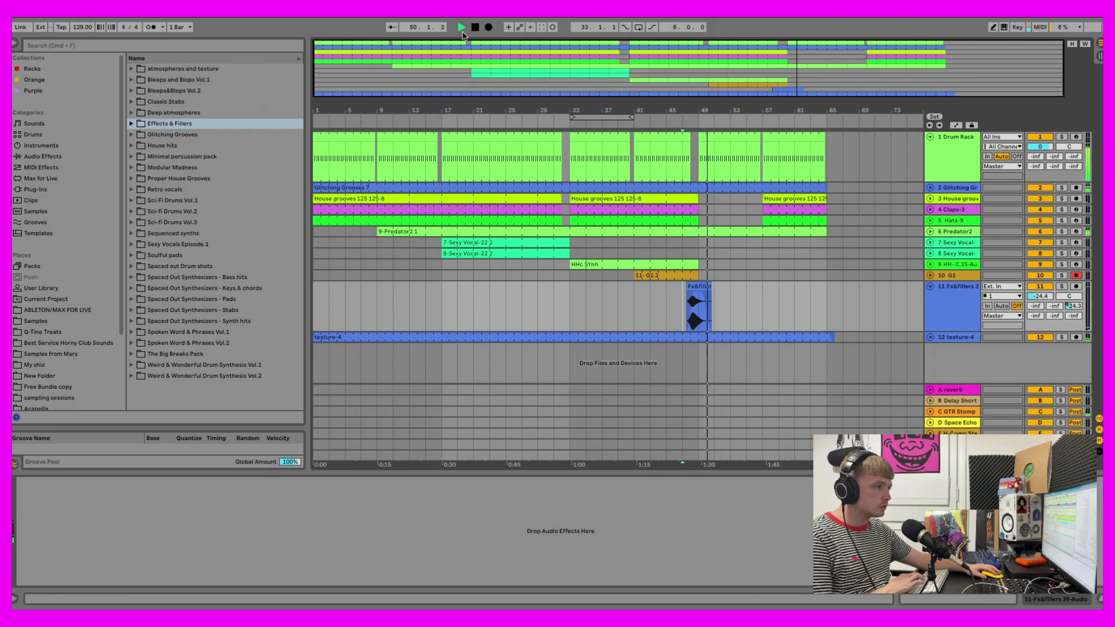
Step: Audition Fx&fillers 7, 15, 22 and 25 from Effects & Fillers, then collapse the folder
left_click(132, 125)
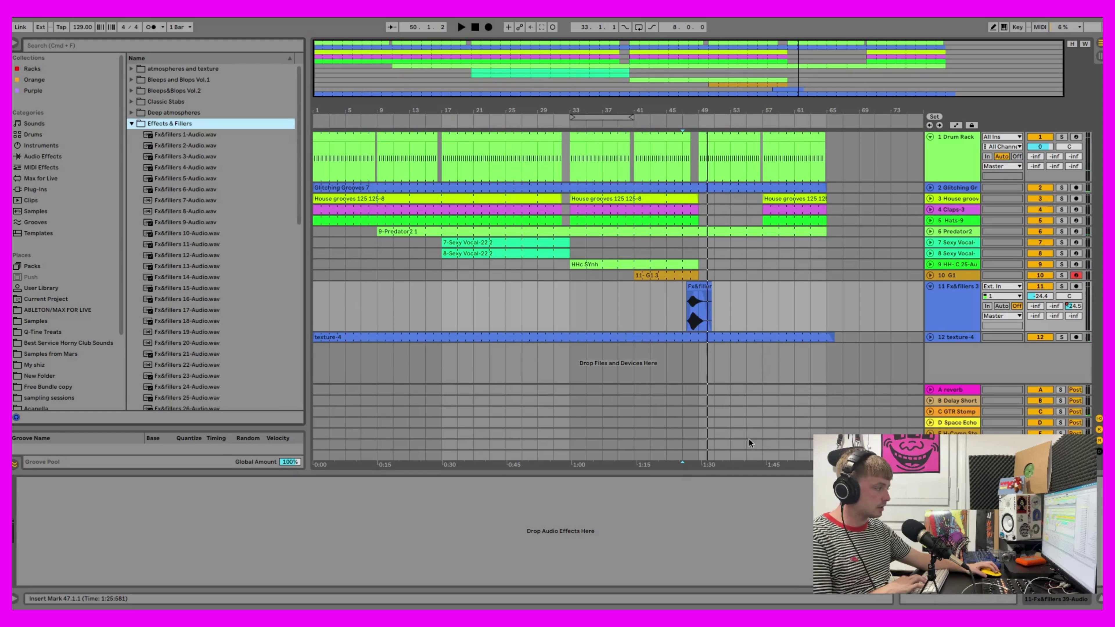
left_click(215, 201)
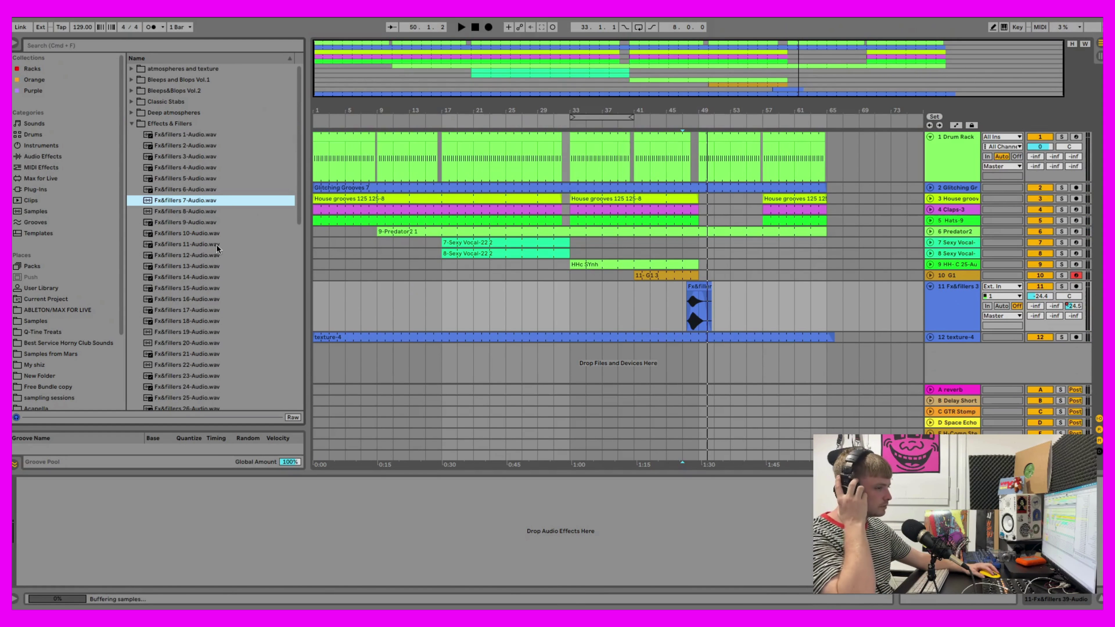
left_click(207, 288)
scroll(201, 352, "down", 3)
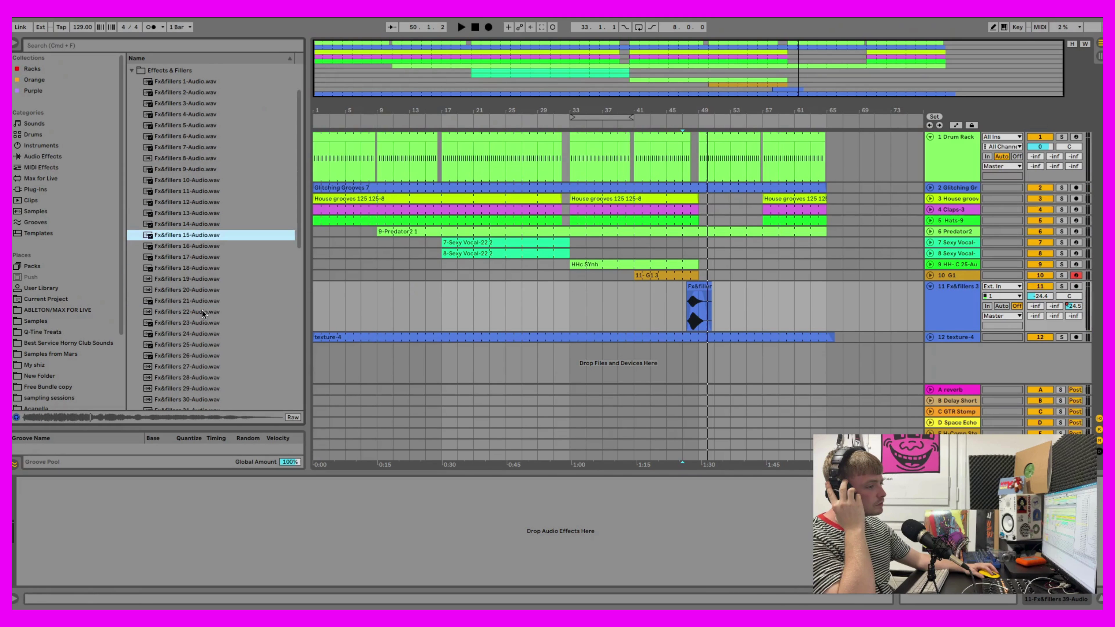
left_click(203, 312)
left_click(205, 349)
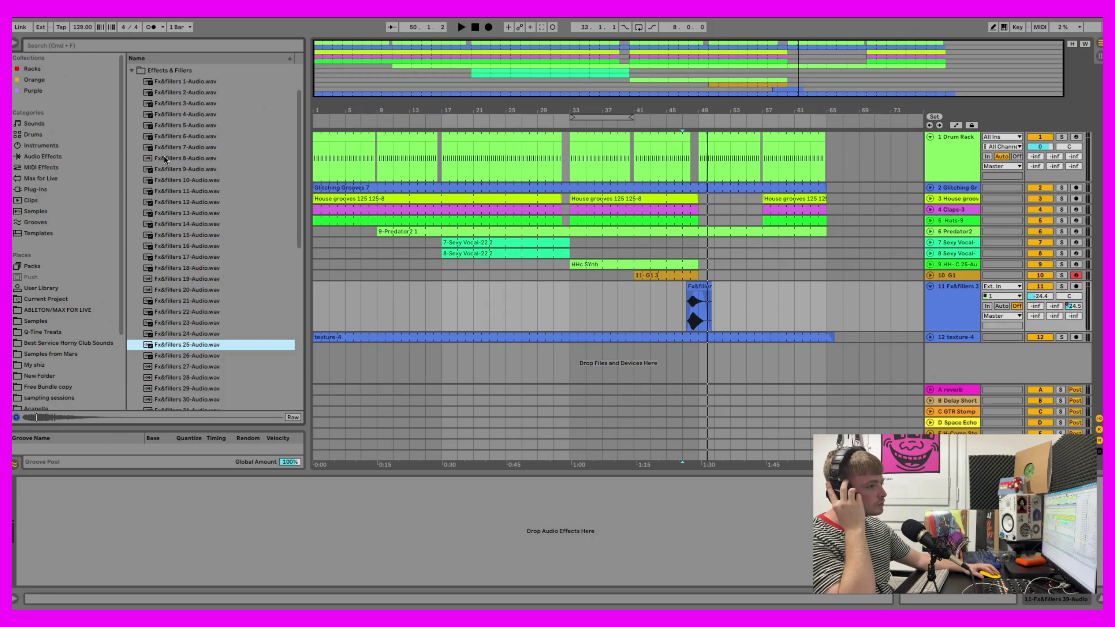
left_click(132, 70)
left_click(164, 103)
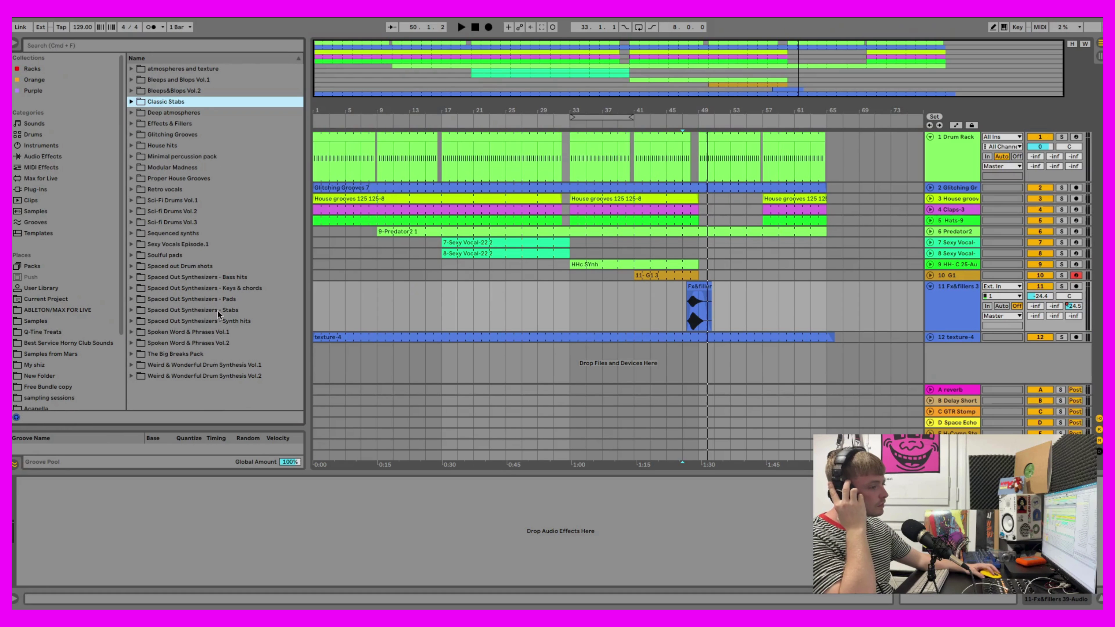
Step: Unfold texture-4 and play its clip soloed then unsoloed, then select HH-C 25-Audio and stop
left_click(930, 338)
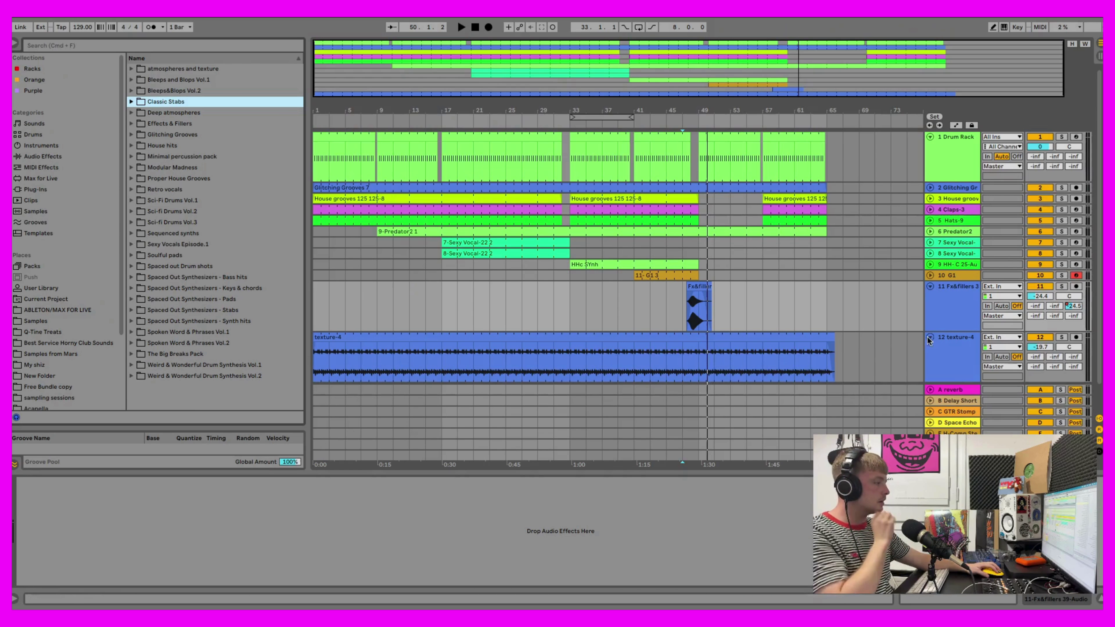
left_click(555, 356)
key("space")
left_click(1061, 337)
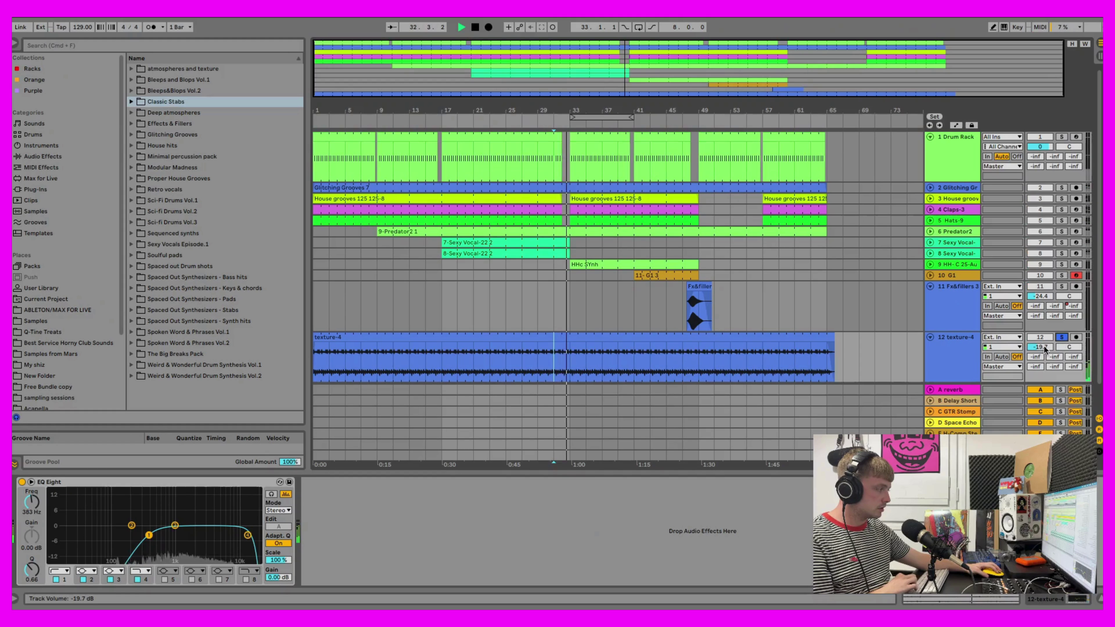
left_click(1061, 336)
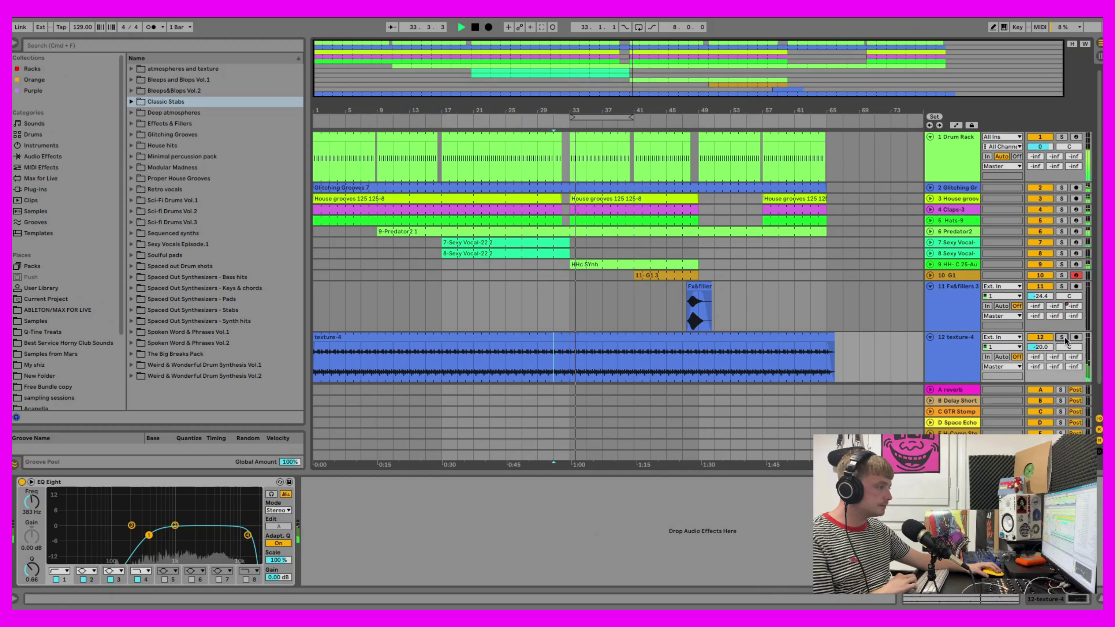
left_click(521, 264)
key("space")
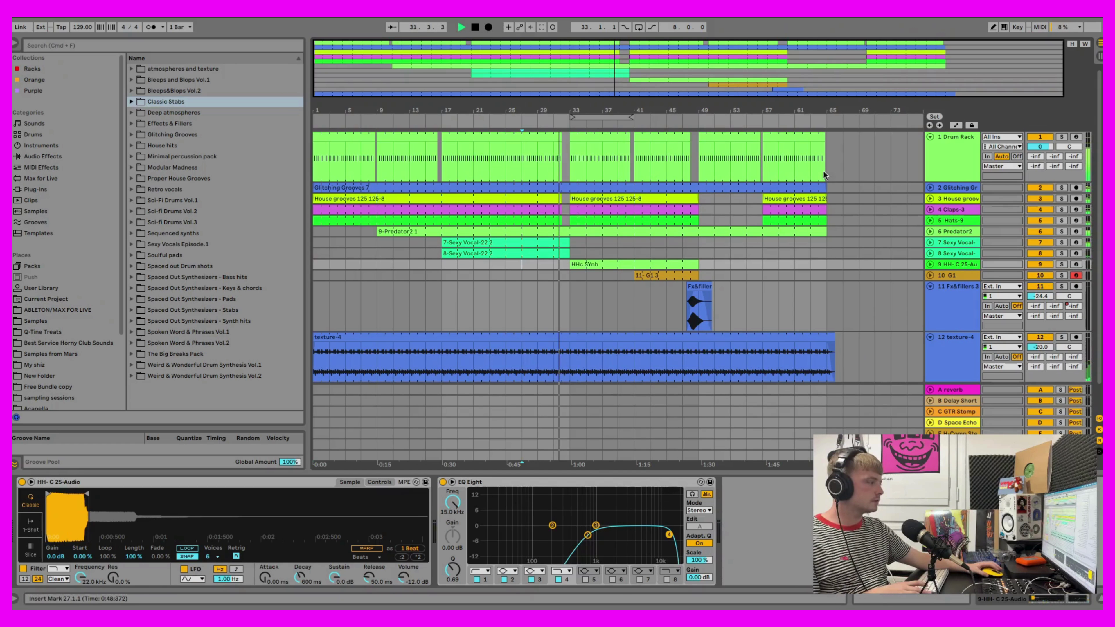
Step: Fold Fx&fillers and texture-4, briefly unfolding HH-C 25-Audio and texture-4 as playback reaches bar 64
left_click(929, 286)
left_click(930, 297)
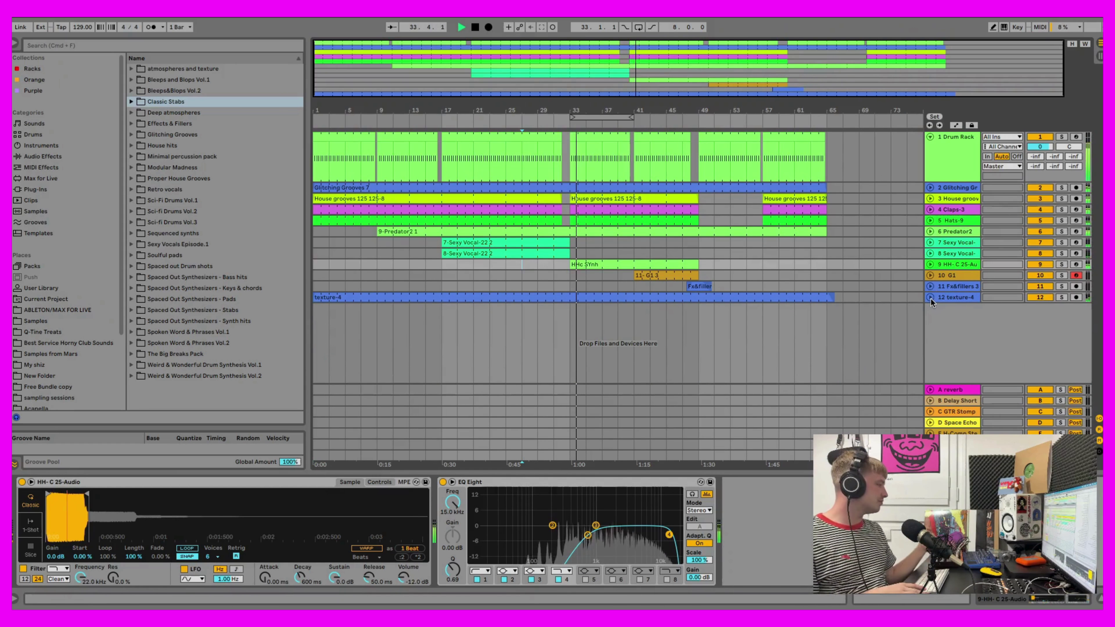
left_click(929, 264)
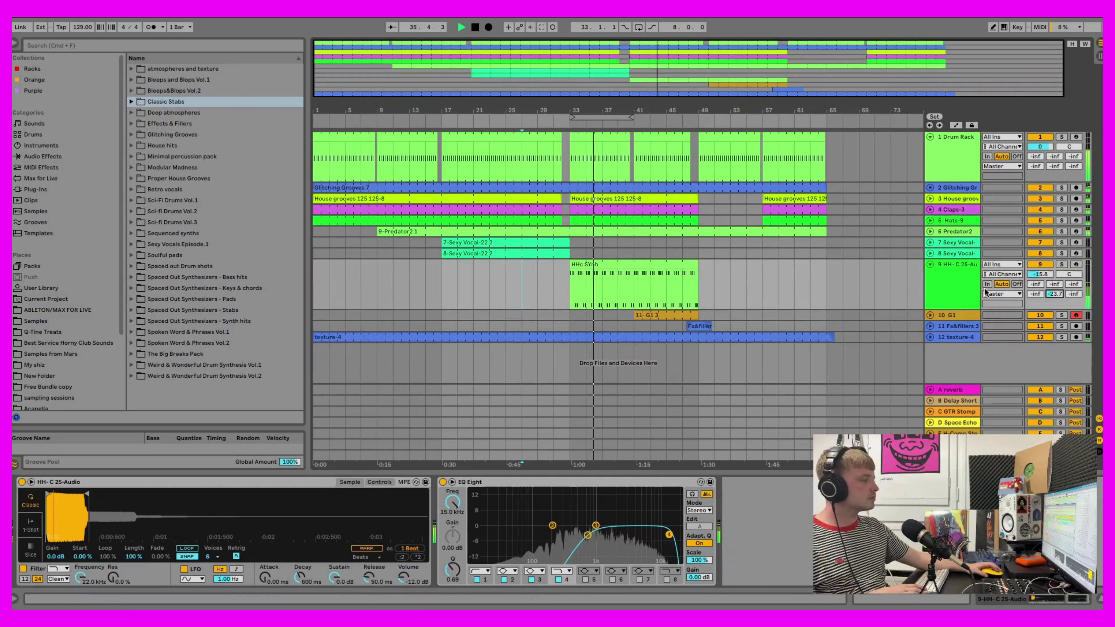
left_click(930, 265)
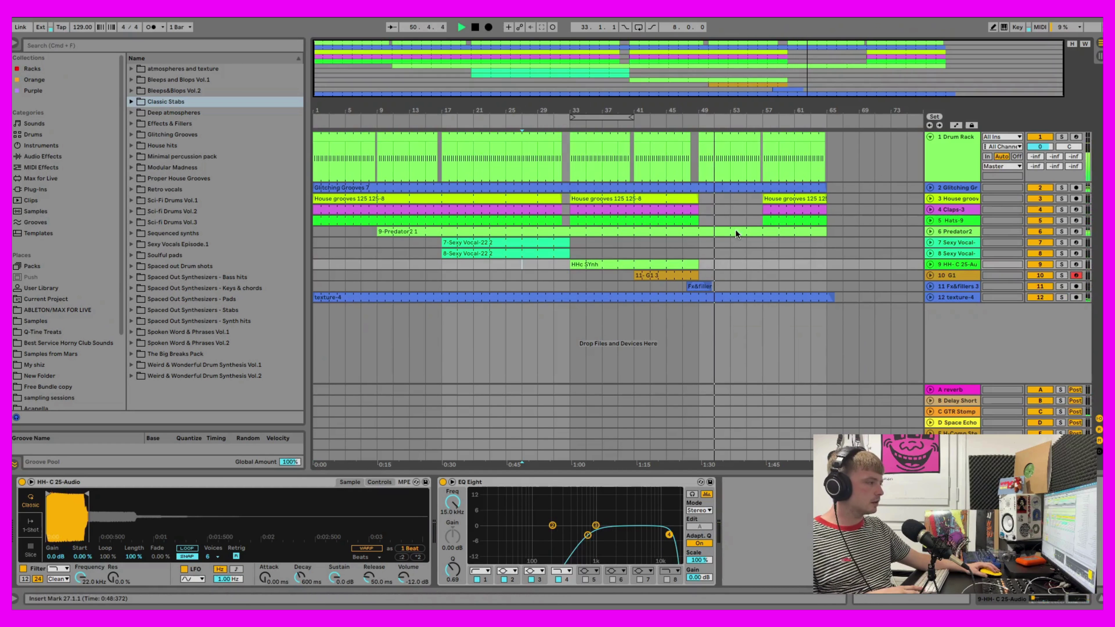
left_click(929, 297)
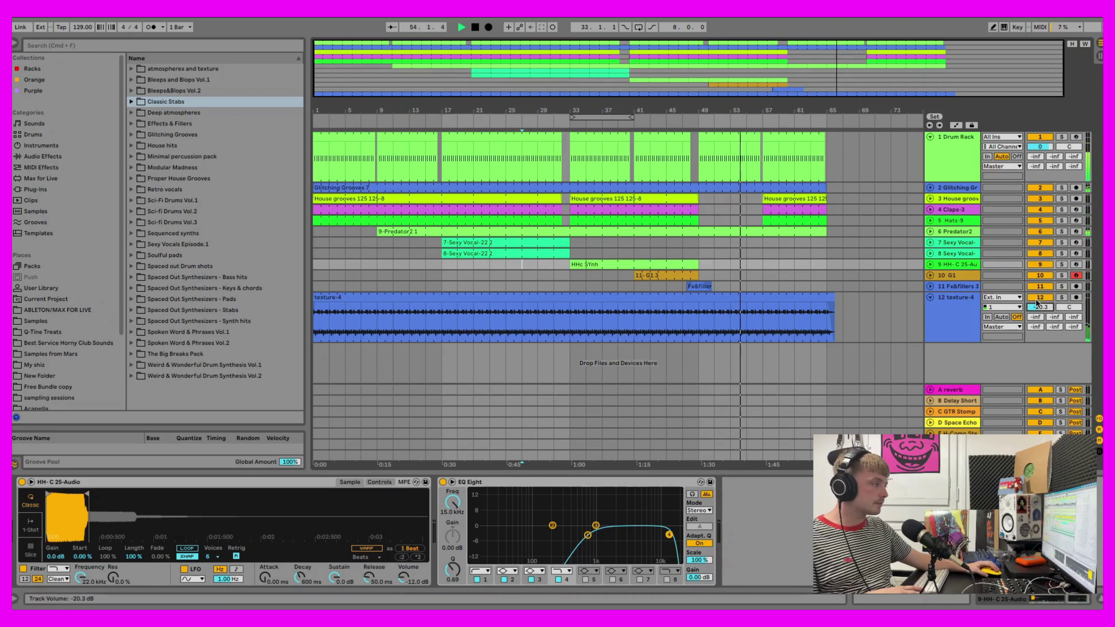
left_click(929, 298)
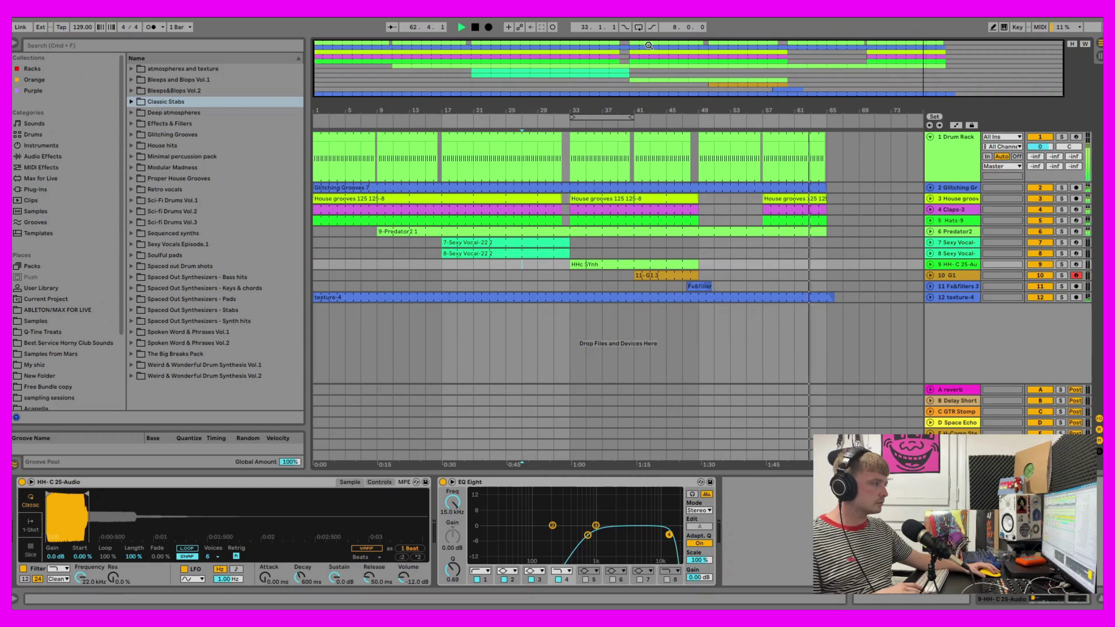
Step: Stop playback at the arrangement's end and collapse the Drum Rack track to one row
left_click(475, 28)
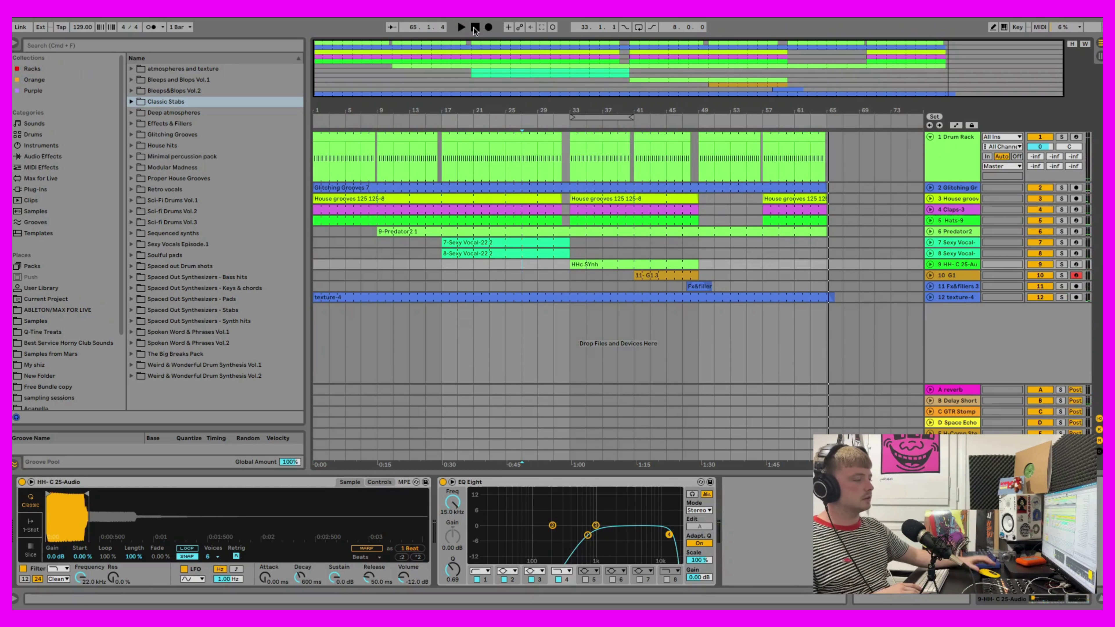
left_click(929, 137)
left_click(831, 131)
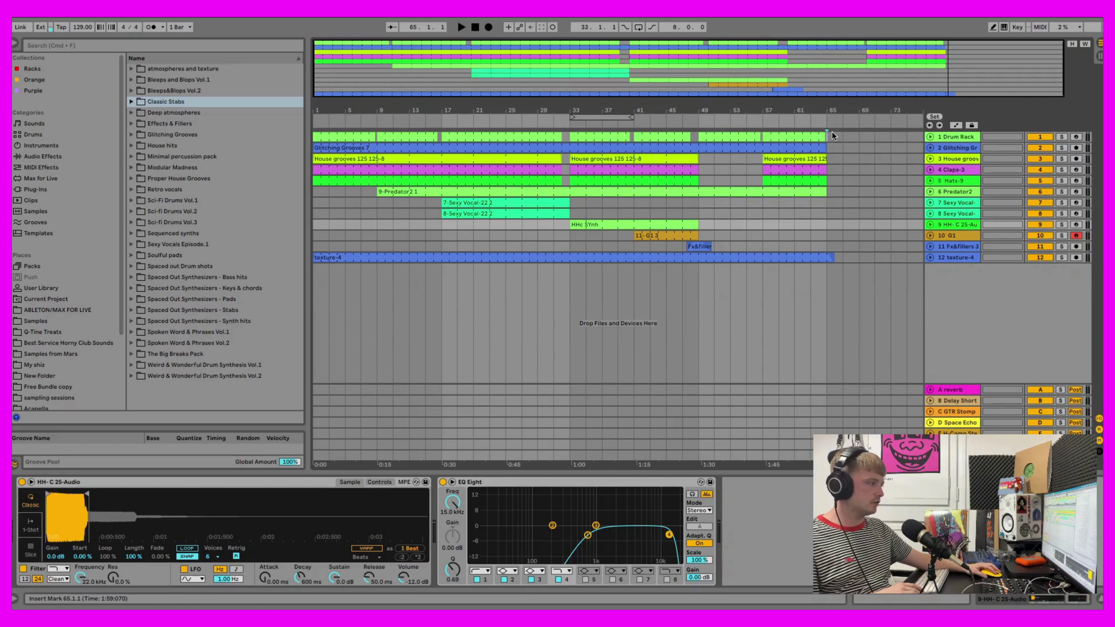
Step: Select the whole arrangement from bar 1 to 65, then bars 9–31 across tracks 9 and 10
left_click_drag(831, 131, 308, 255)
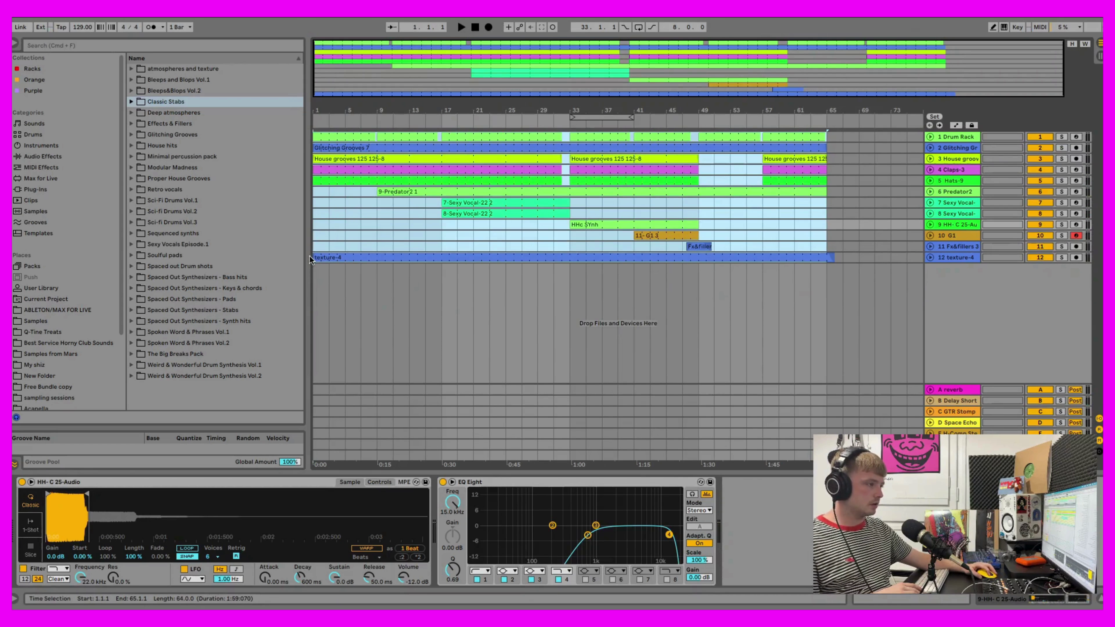
left_click(506, 257)
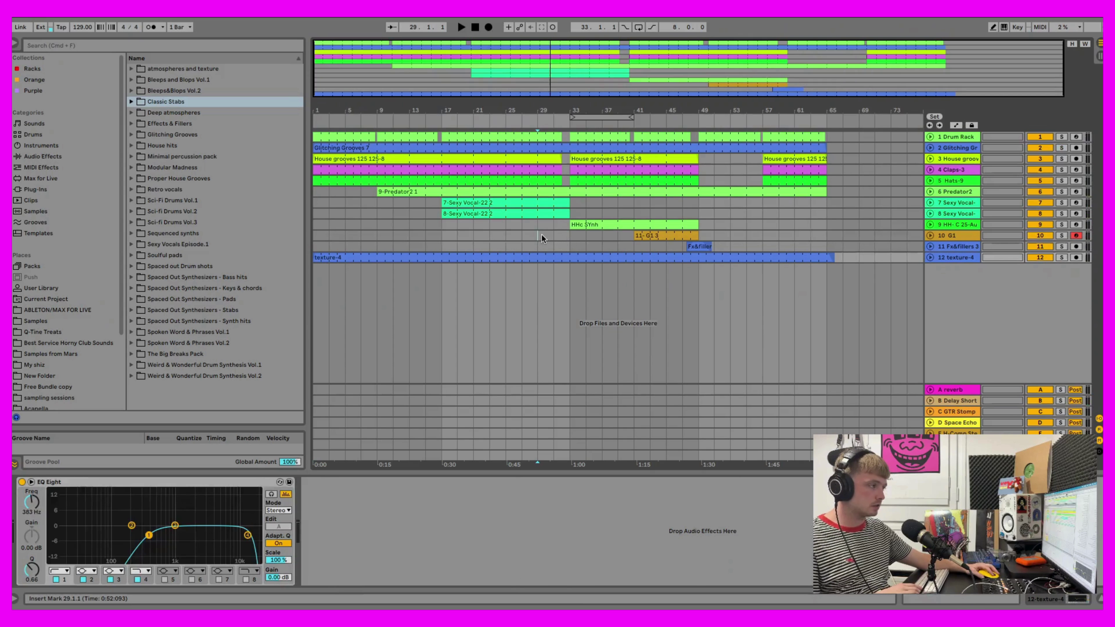
left_click_drag(541, 233, 315, 225)
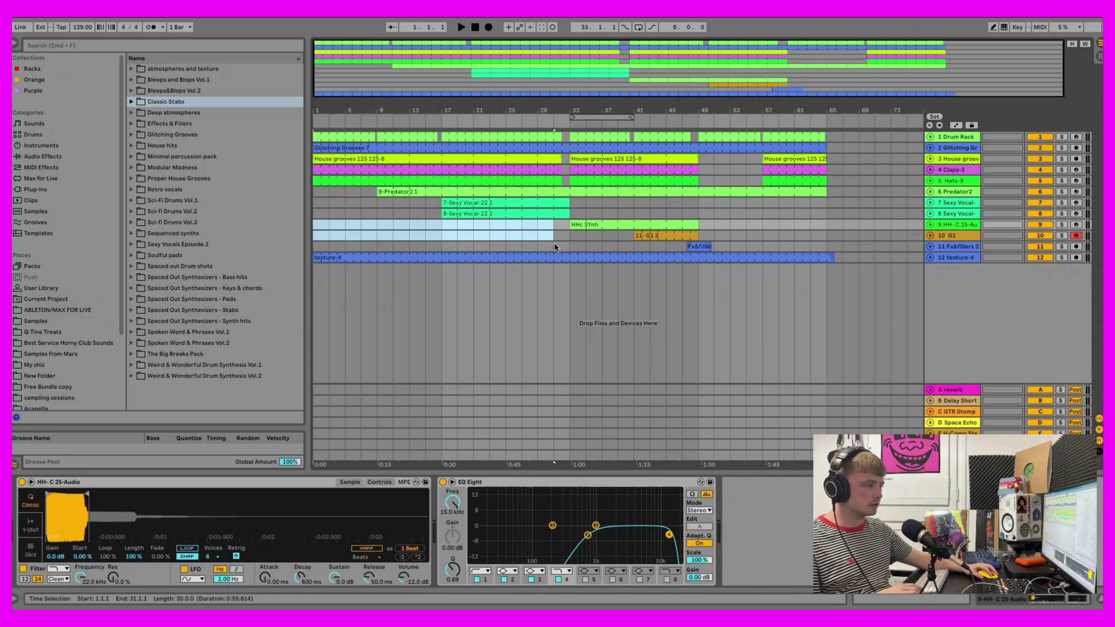
left_click_drag(554, 243, 312, 227)
left_click(746, 246)
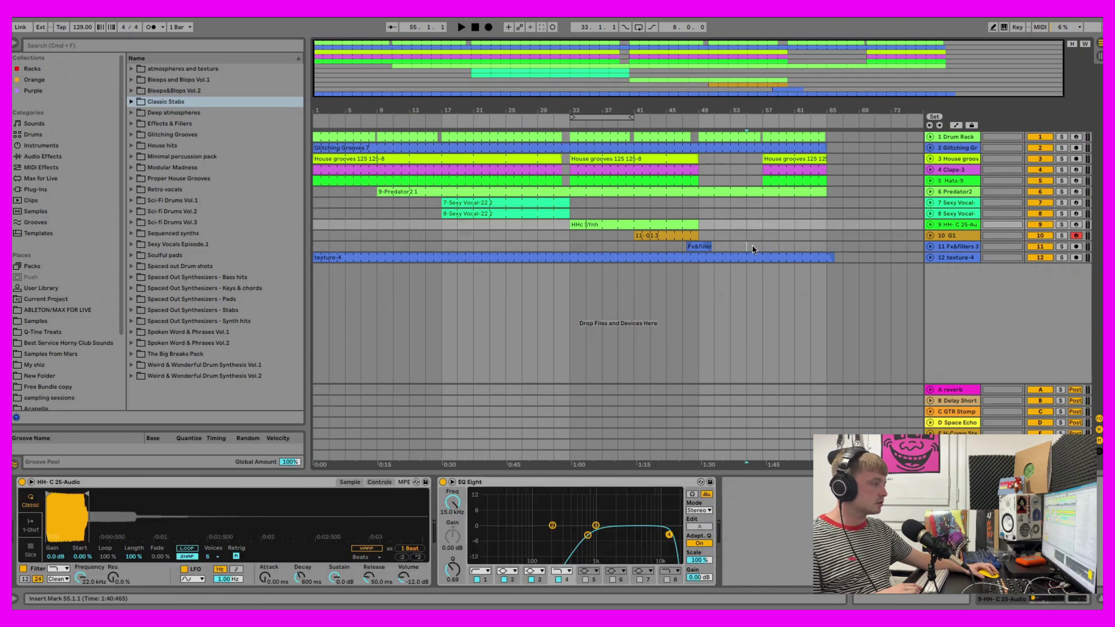
Step: Fold the Fx&fillers track and set the insert mark at bar 47 on track 7
left_click(751, 245)
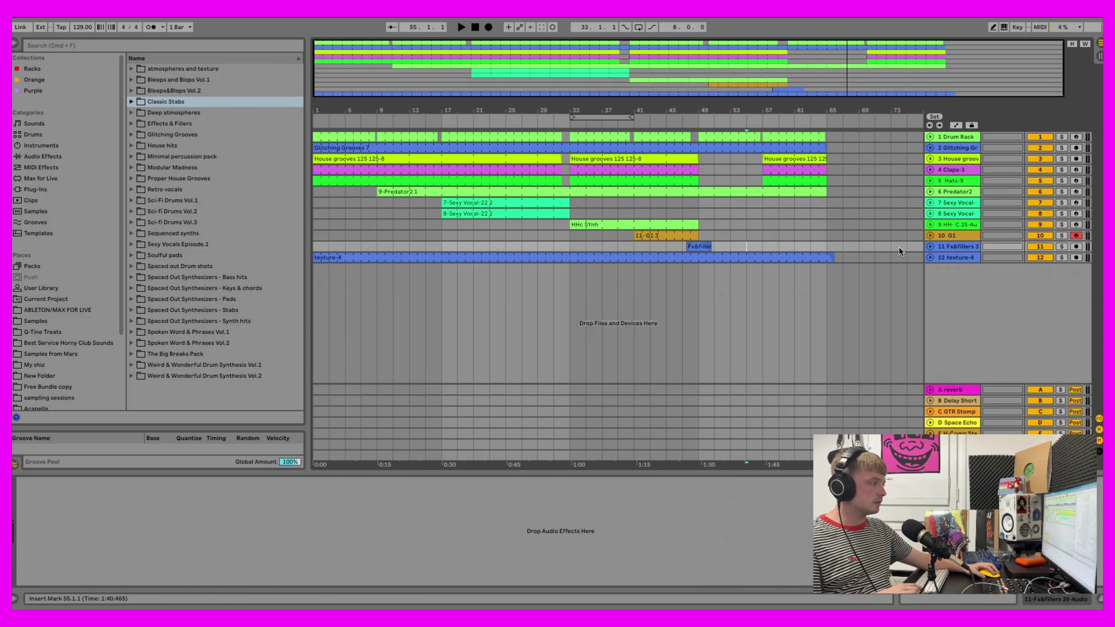
left_click(930, 247)
left_click(683, 204)
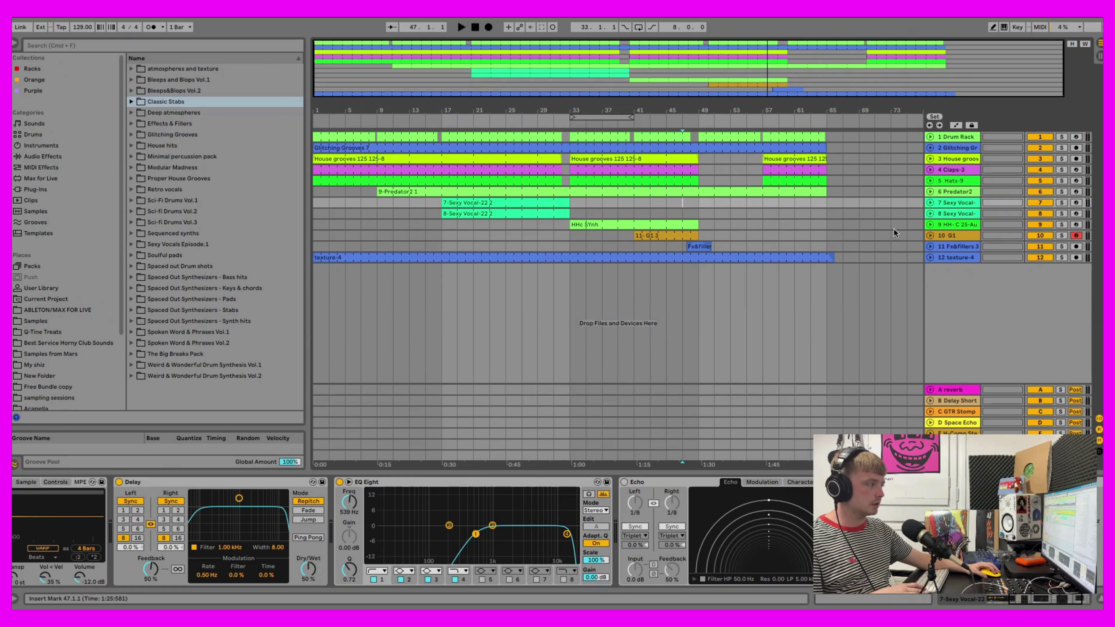
Step: Toggle the texture-4 track open and closed repeatedly, leaving it folded to a single row
left_click(929, 258)
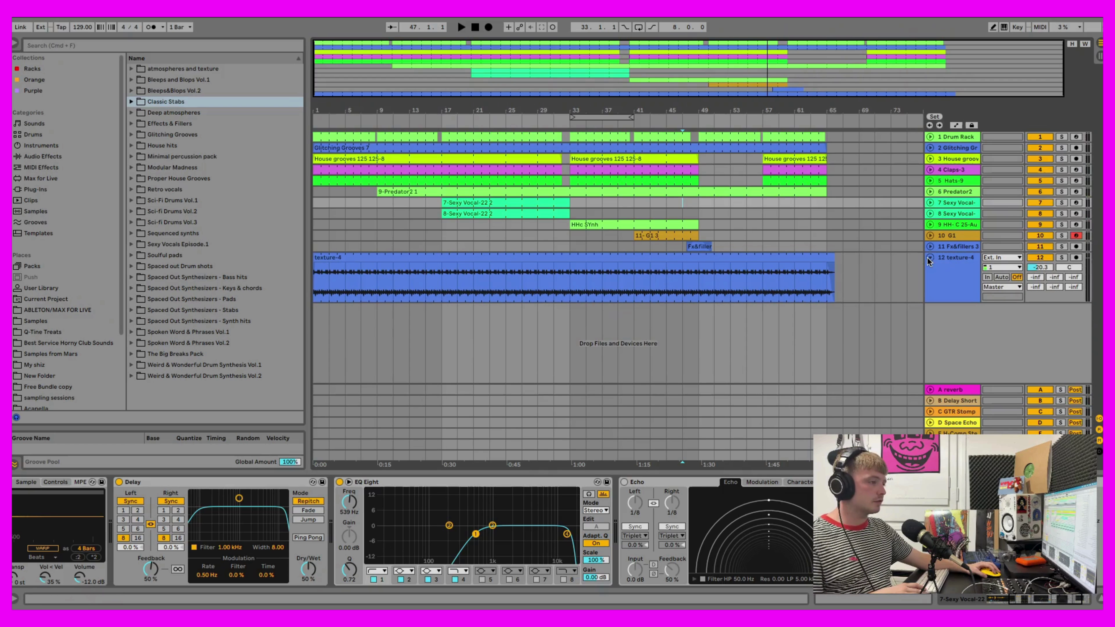
left_click(929, 258)
left_click(929, 258)
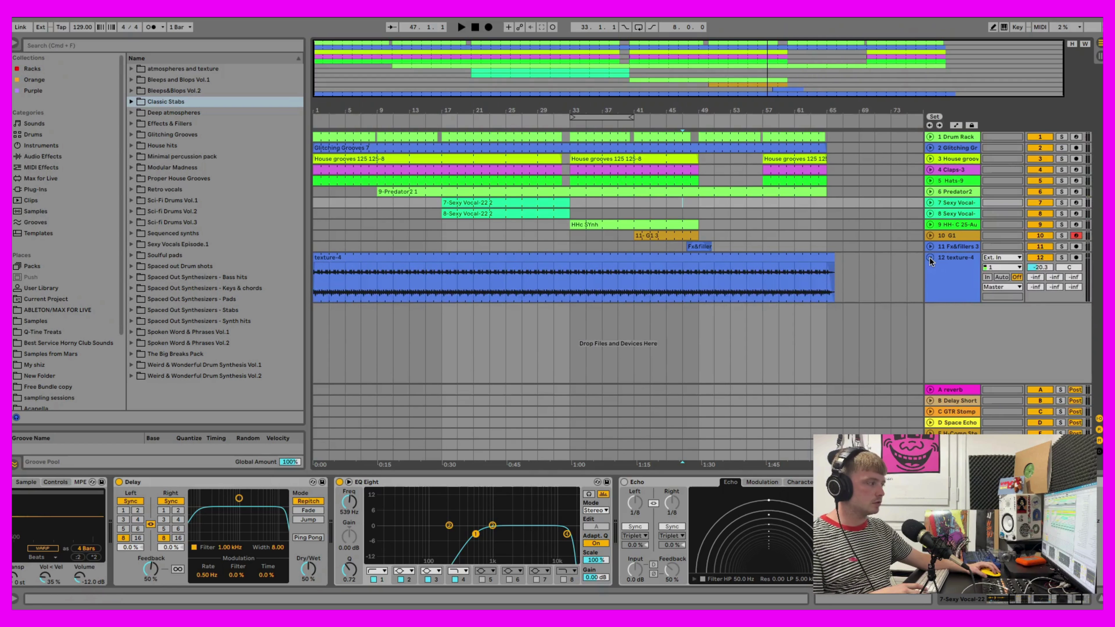
left_click(929, 258)
left_click(929, 258)
left_click(929, 258)
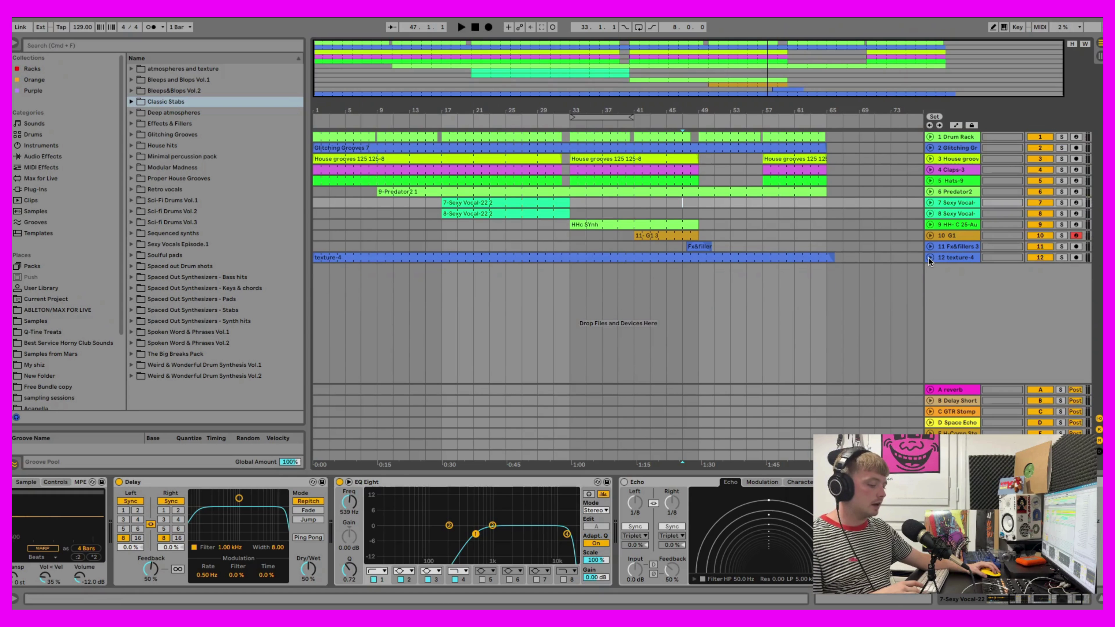